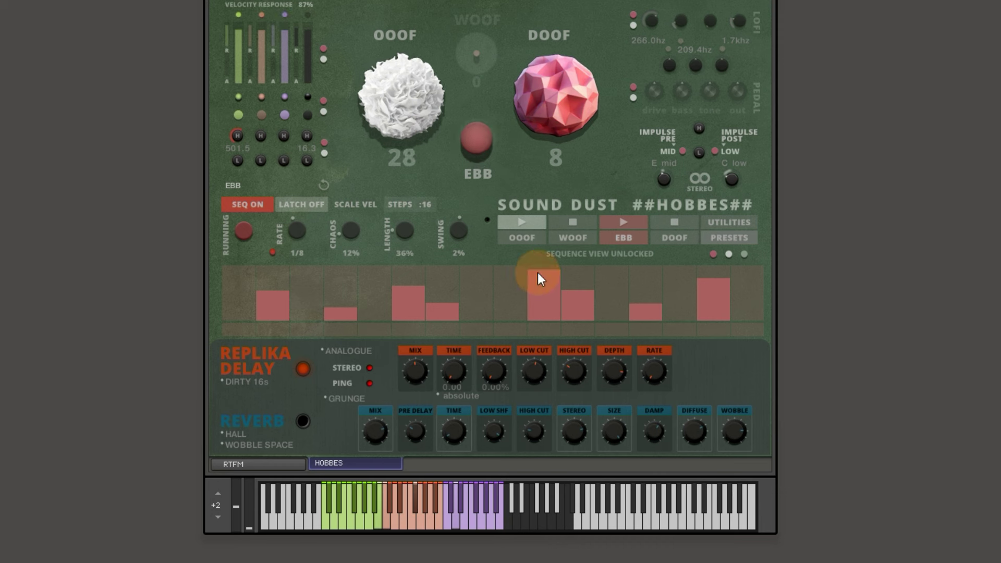
Show the OOOF modulation sequence and reset the selected drum's sequence to an empty pattern.
{"action": "left_click", "coordinate": [525, 239]}
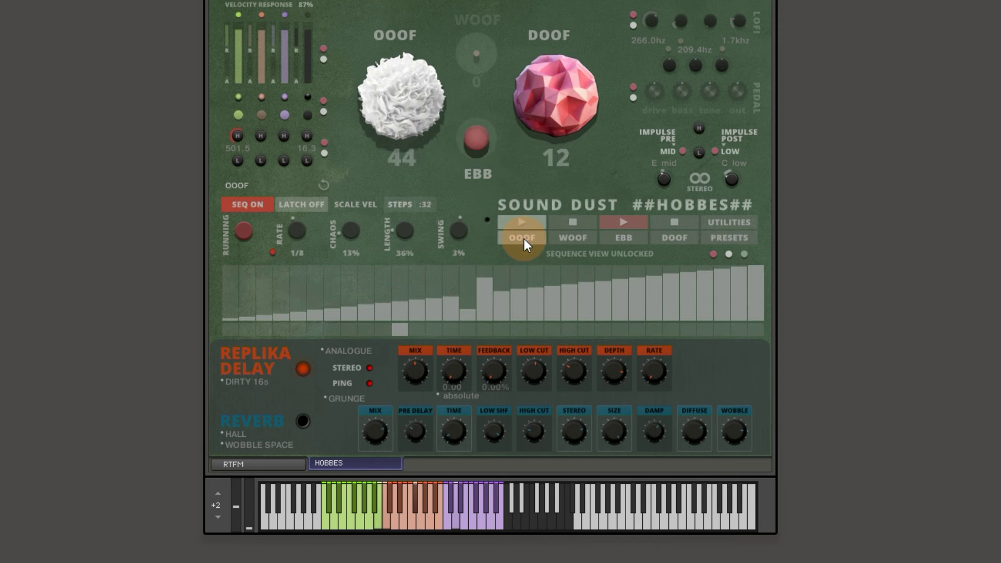
{"action": "left_click", "coordinate": [323, 185]}
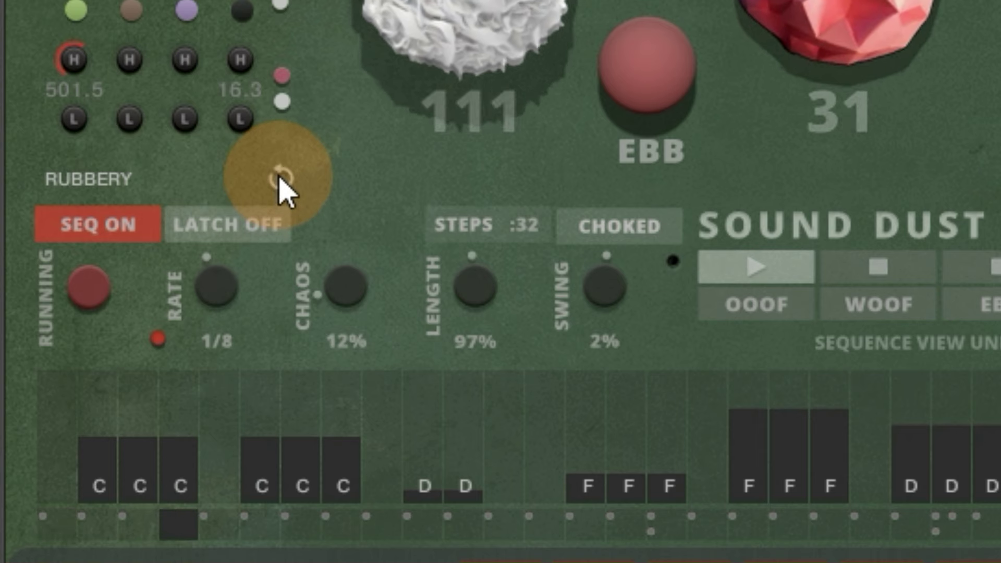
{"action": "left_click", "coordinate": [219, 128]}
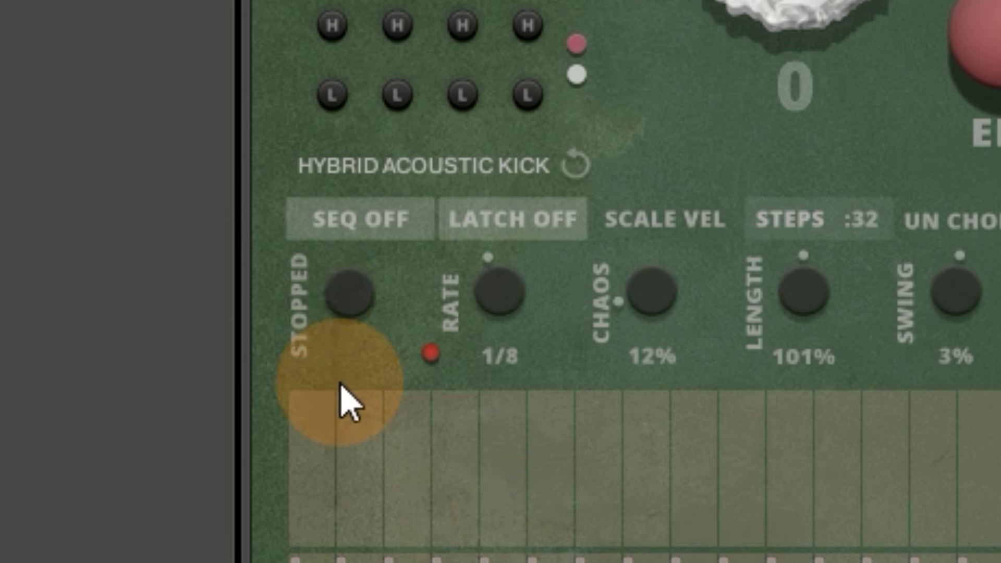
Start the sequencer running and switch on the sequence for the Hybrid Acoustic Kick.
{"action": "left_click", "coordinate": [359, 309]}
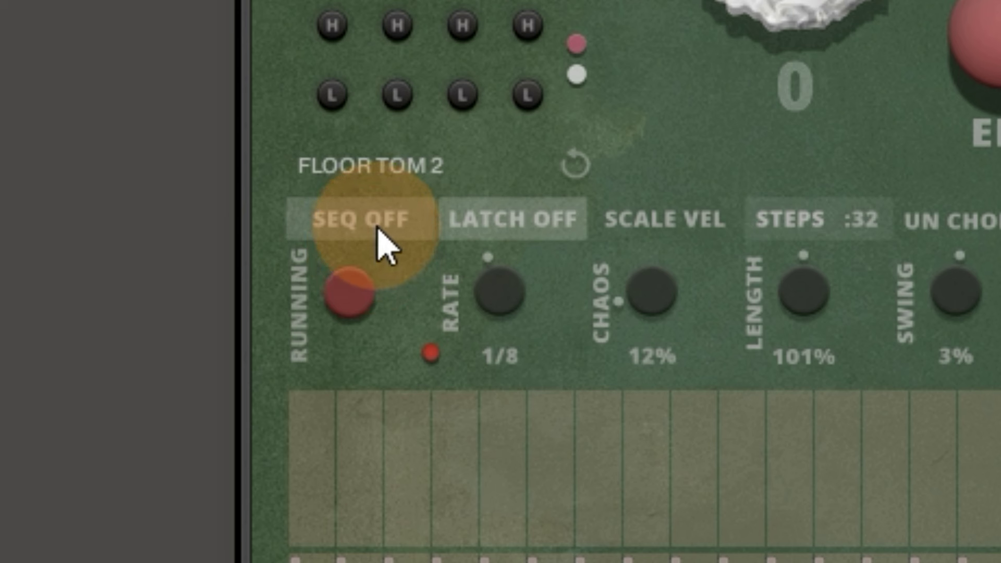
{"action": "left_click", "coordinate": [377, 229]}
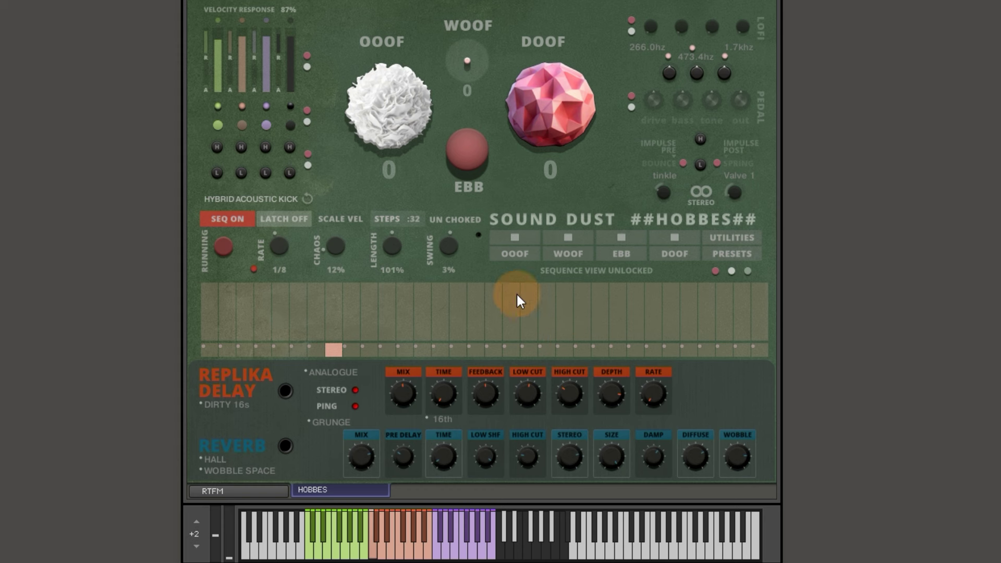
Reduce the kick sequence to 8 steps and draw a strong hit on its first step.
{"action": "left_click_drag", "start_coordinate": [414, 217], "coordinate": [373, 309]}
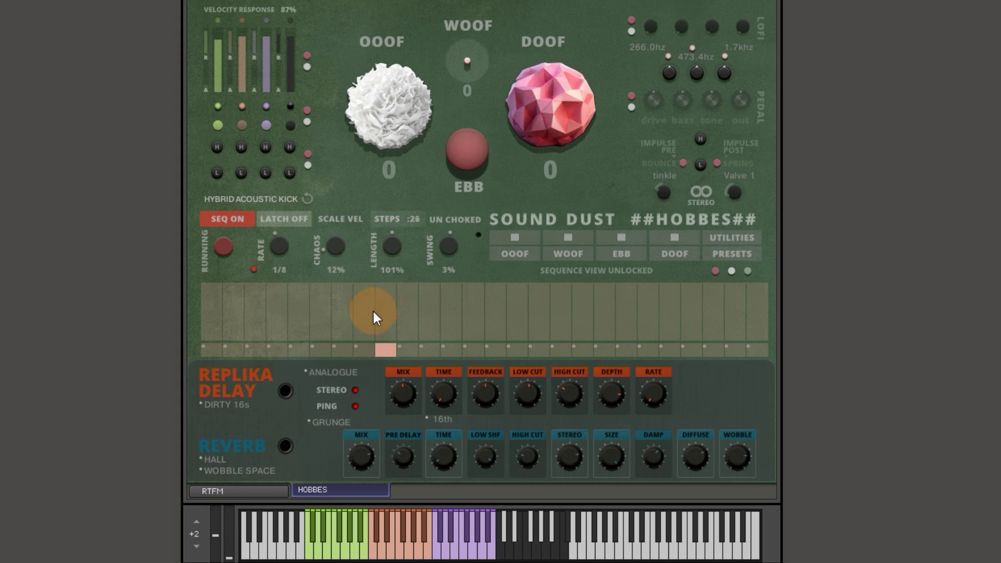
{"action": "left_click_drag", "start_coordinate": [405, 249], "coordinate": [381, 333]}
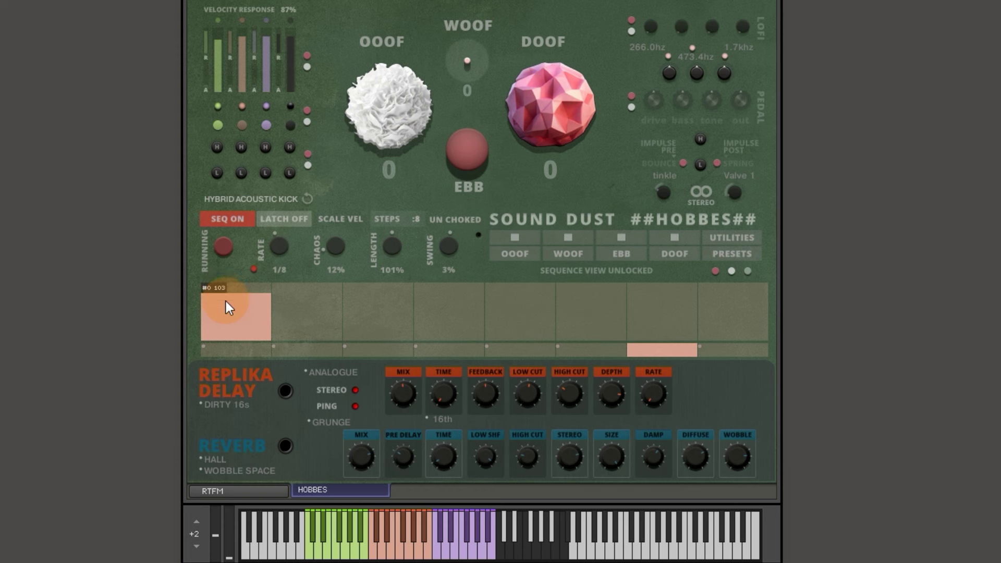
{"action": "left_click_drag", "start_coordinate": [226, 302], "coordinate": [407, 276]}
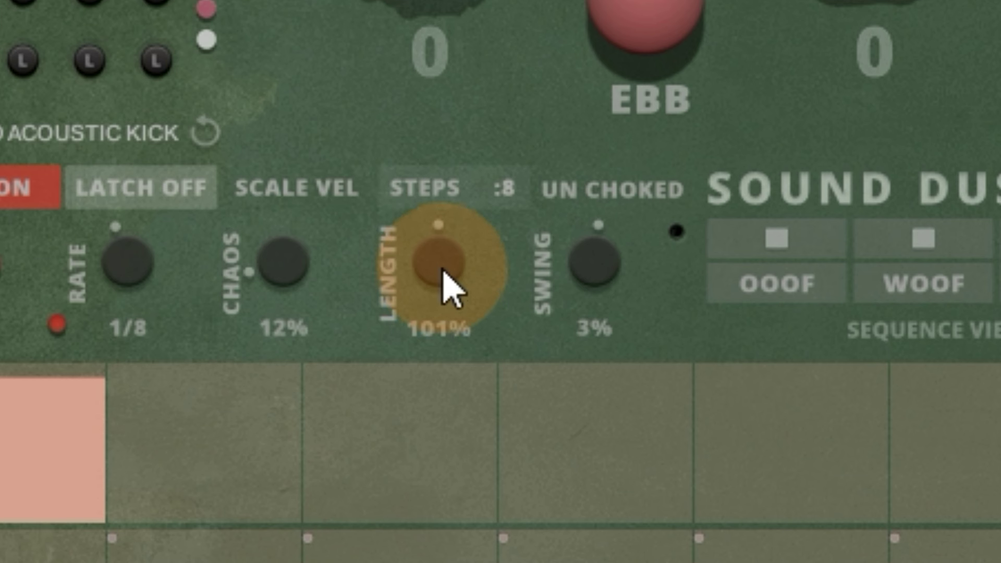
Latch the kick sequence and set its length to 55%.
{"action": "left_click_drag", "start_coordinate": [392, 250], "coordinate": [379, 308]}
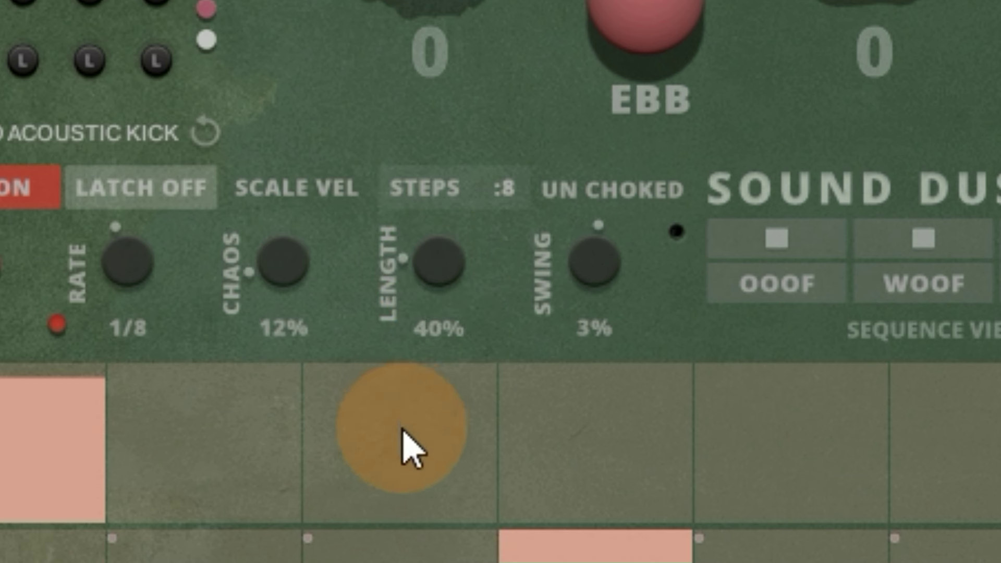
{"action": "left_click_drag", "start_coordinate": [412, 448], "coordinate": [547, 380]}
{"action": "left_click_drag", "start_coordinate": [425, 280], "coordinate": [424, 303]}
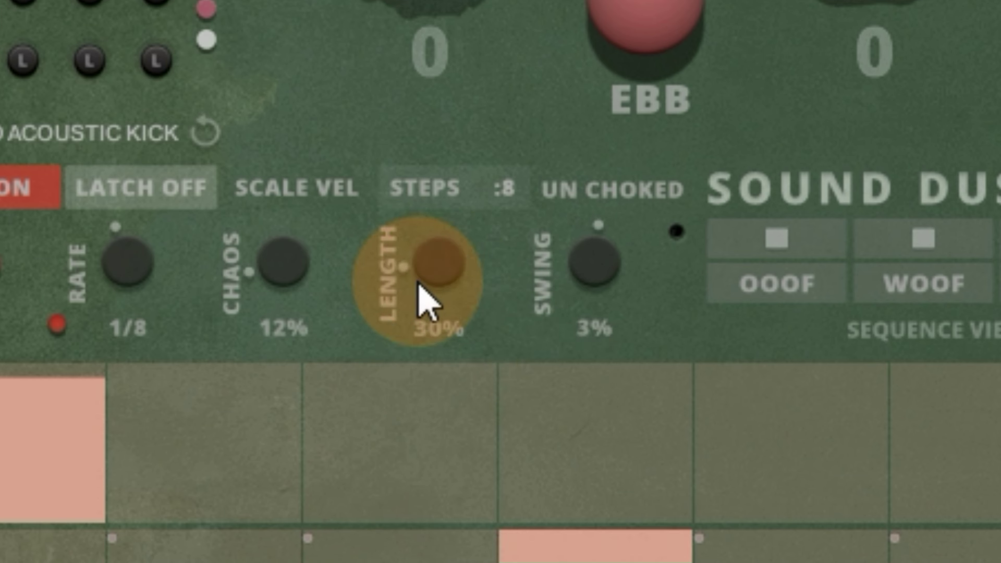
{"action": "left_click", "coordinate": [138, 197]}
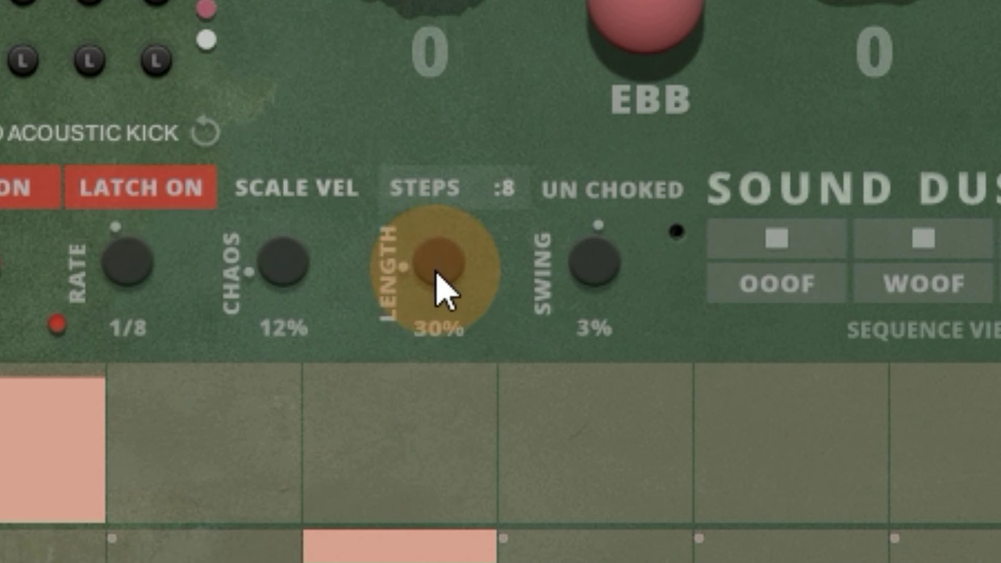
{"action": "left_click_drag", "start_coordinate": [437, 275], "coordinate": [456, 201]}
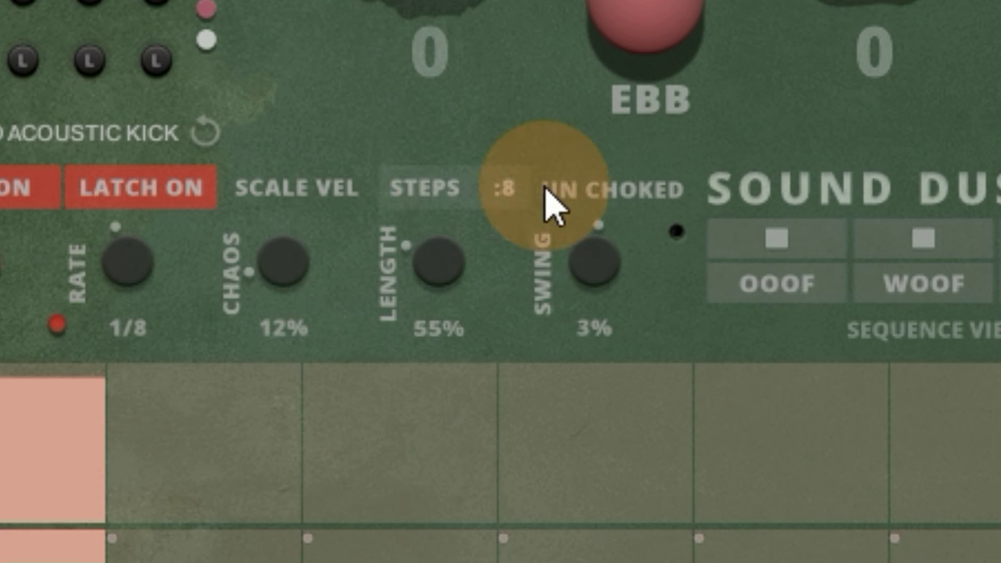
Compare the kick's choked and un choked modes, drawing a trial hit on step 2 and removing it.
{"action": "left_click", "coordinate": [621, 191]}
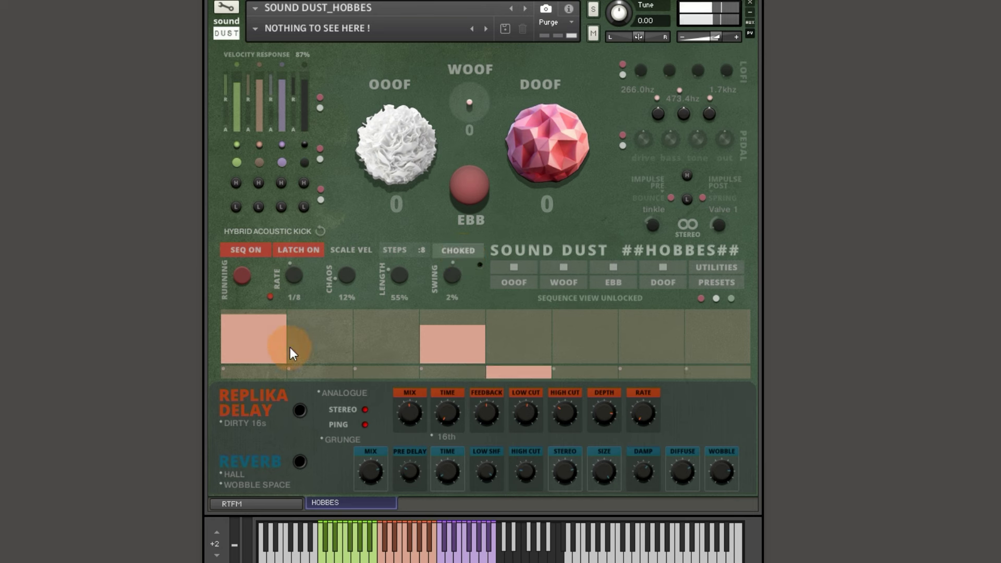
{"action": "left_click_drag", "start_coordinate": [290, 347], "coordinate": [312, 321]}
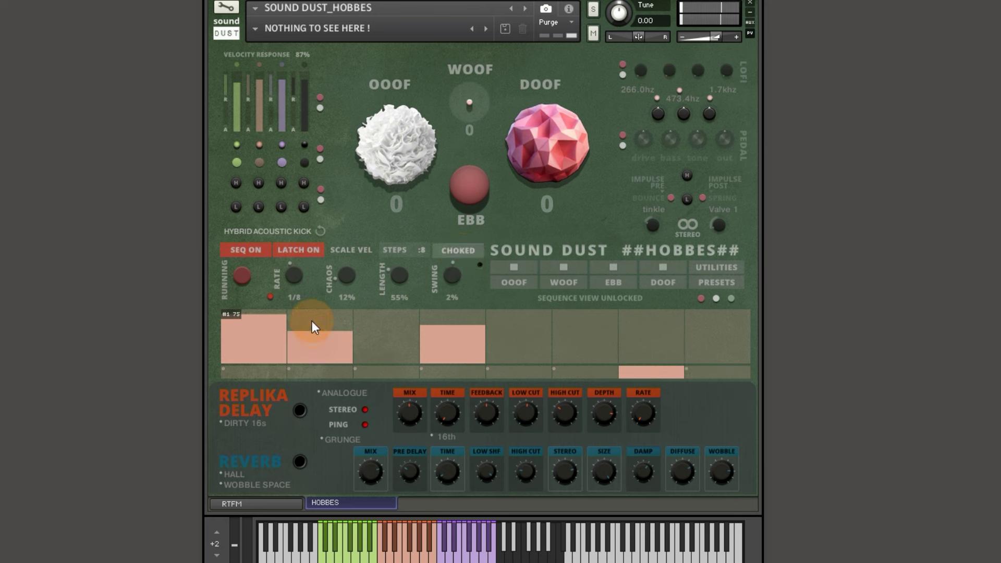
{"action": "left_click", "coordinate": [469, 250]}
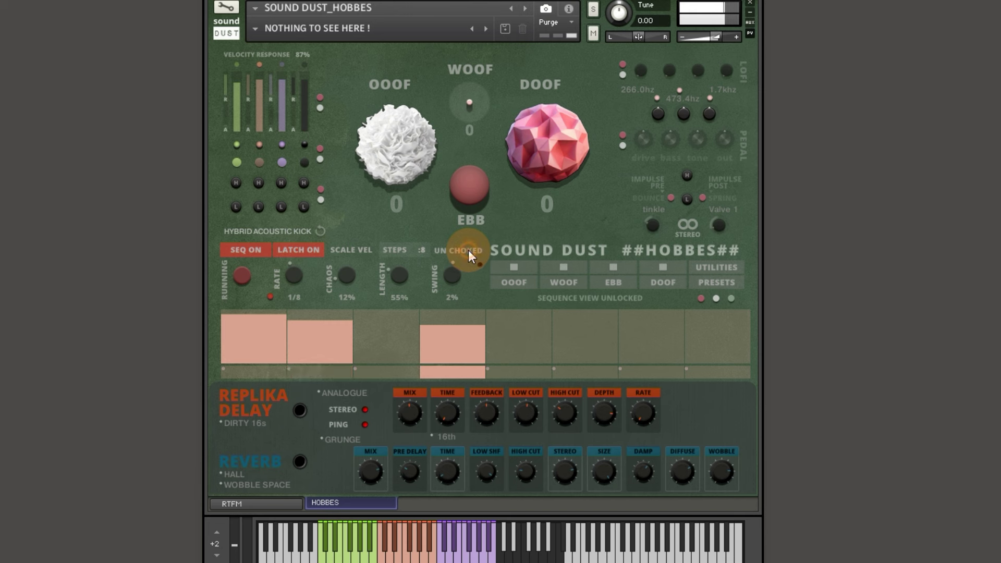
{"action": "left_click_drag", "start_coordinate": [344, 339], "coordinate": [324, 395]}
{"action": "left_click", "coordinate": [397, 270]}
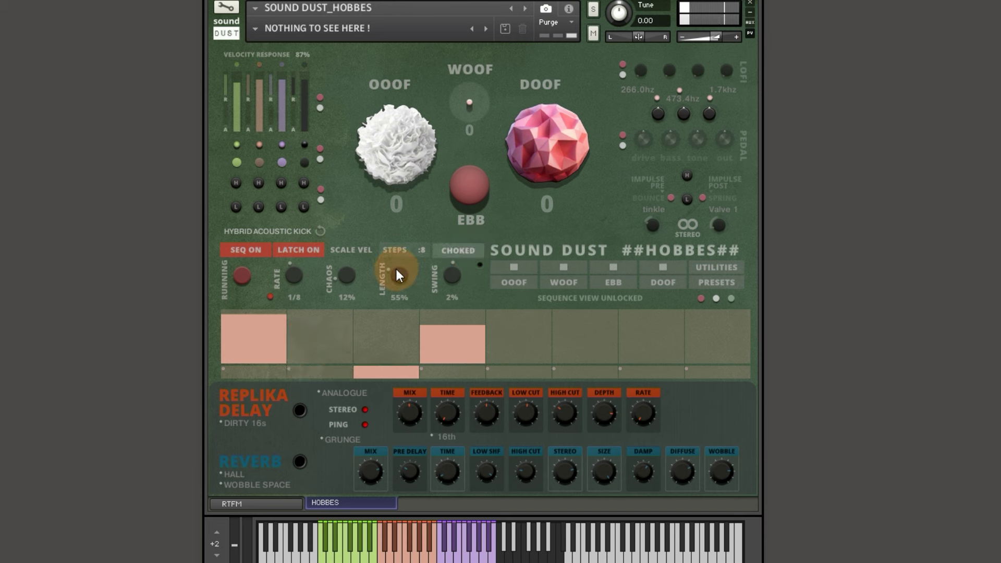
Compare the kick's scaled and fixed velocity modes, finishing on Fixed Vel.
{"action": "left_click", "coordinate": [359, 250]}
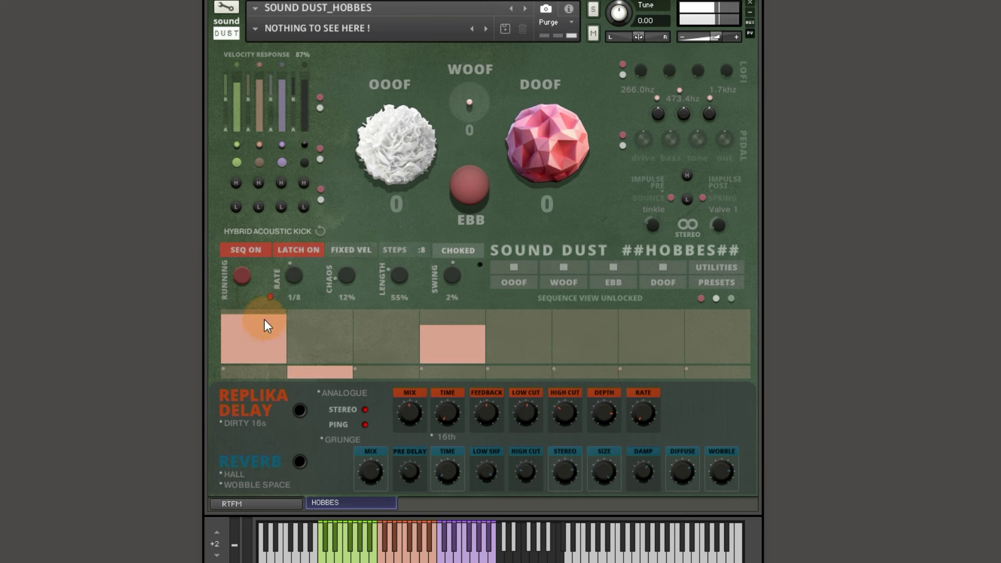
{"action": "left_click", "coordinate": [356, 251]}
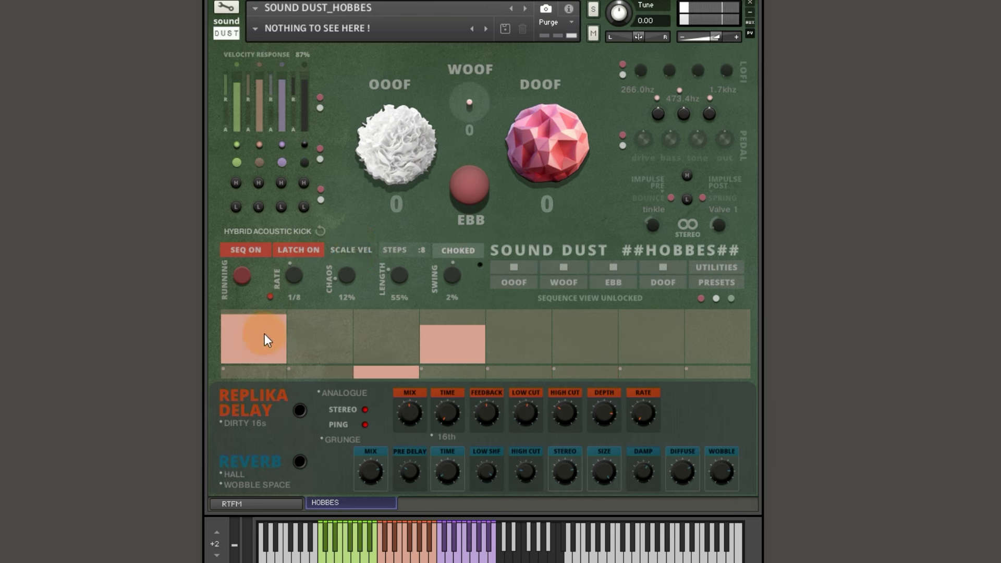
{"action": "left_click", "coordinate": [358, 250]}
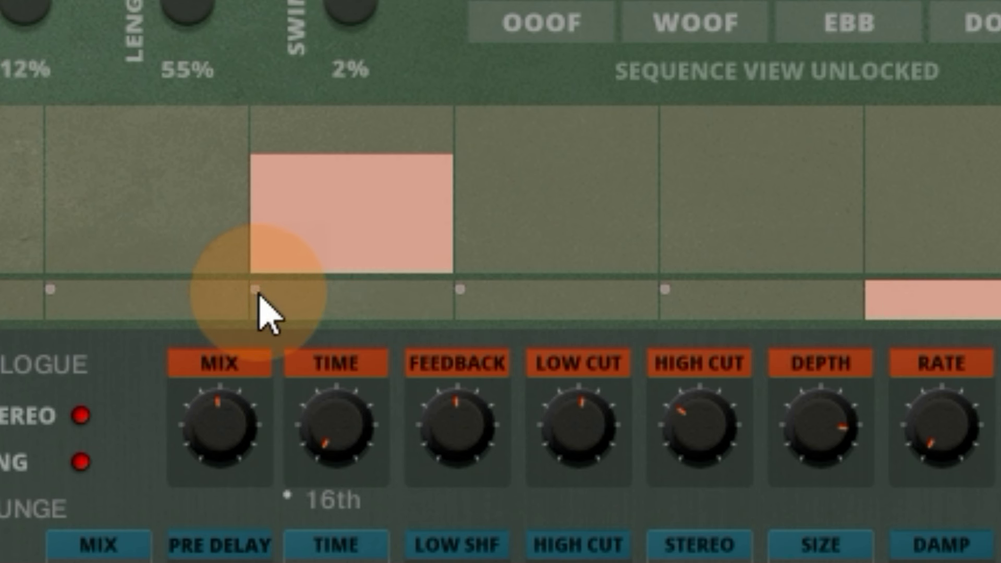
Try shifting the kick's step 4 hit by setting its spread to 25% and back up to 95%.
{"action": "left_click_drag", "start_coordinate": [258, 294], "coordinate": [832, 290]}
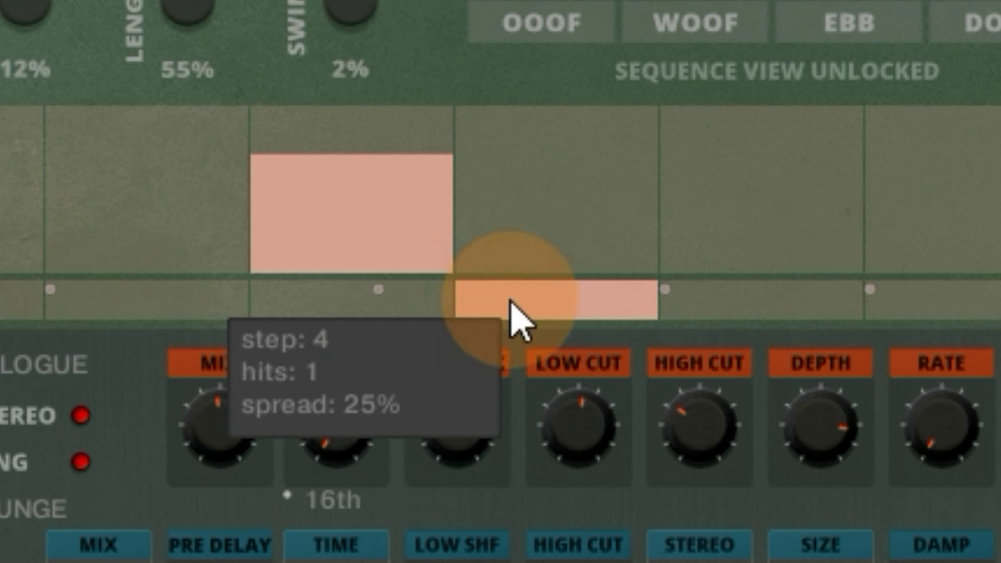
{"action": "left_click_drag", "start_coordinate": [510, 301], "coordinate": [67, 272]}
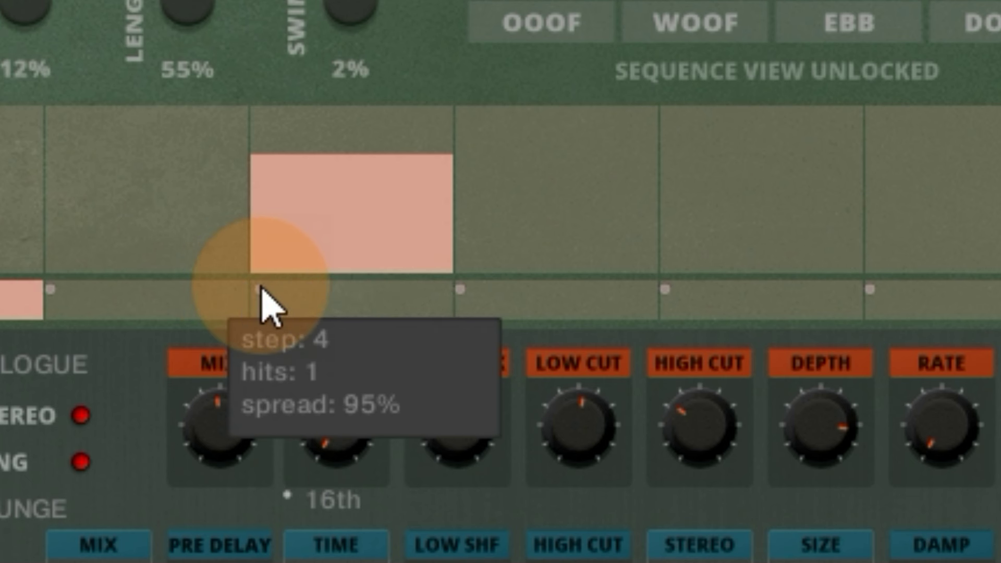
Try multiple hits on the kick's step 4, raising it from 3 to 9 hits with the spread at 40%.
{"action": "left_click_drag", "start_coordinate": [261, 287], "coordinate": [245, 224]}
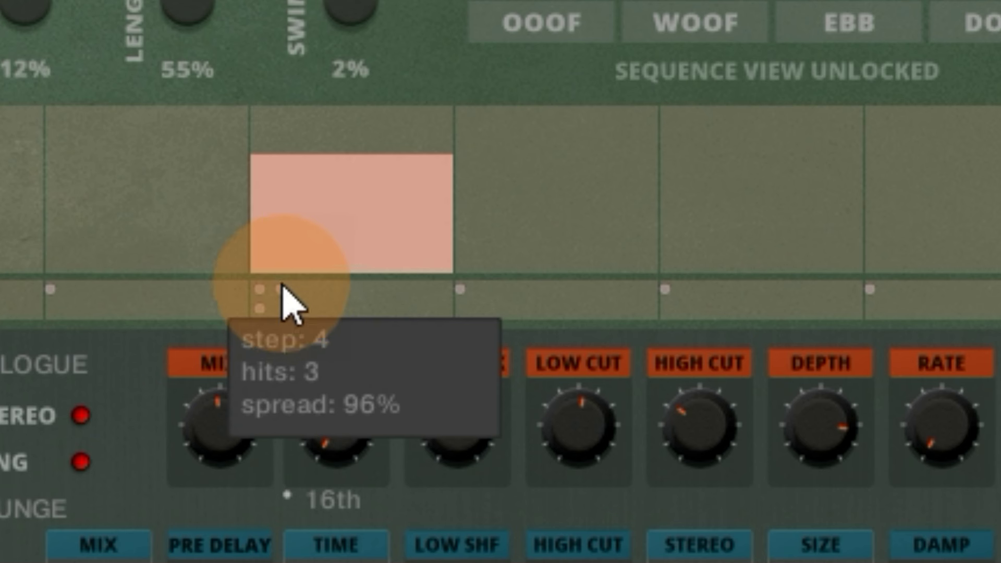
{"action": "left_click_drag", "start_coordinate": [271, 286], "coordinate": [324, 123]}
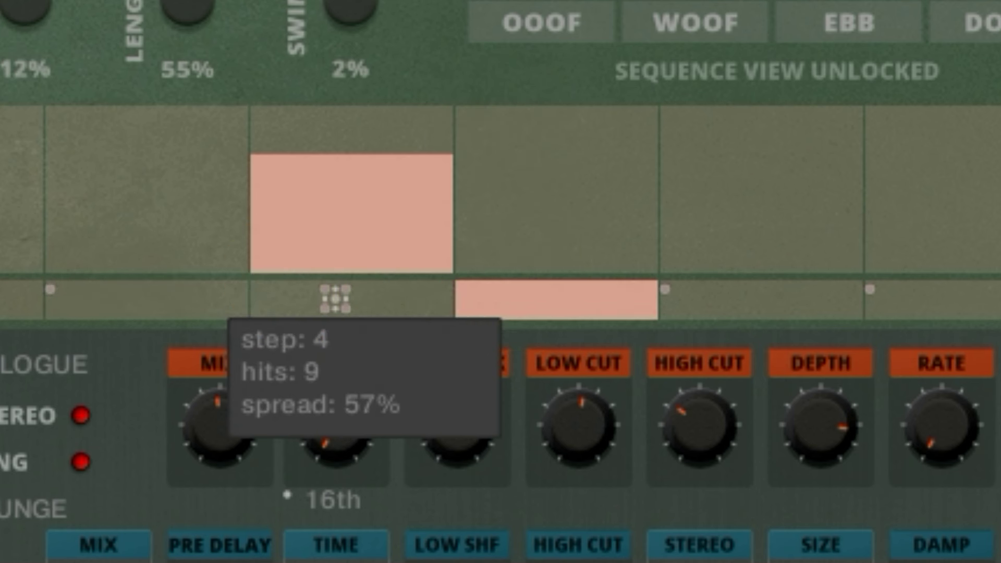
{"action": "left_click_drag", "start_coordinate": [335, 298], "coordinate": [375, 287]}
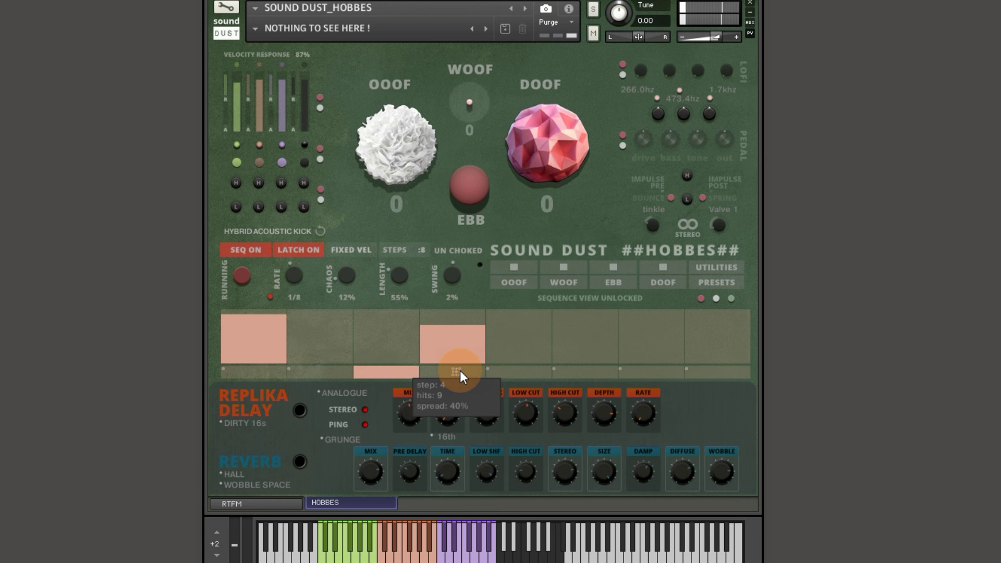
Return the kick's step 4 to a single hit with 100% spread.
{"action": "left_click_drag", "start_coordinate": [460, 371], "coordinate": [424, 392]}
{"action": "left_click_drag", "start_coordinate": [414, 399], "coordinate": [420, 372]}
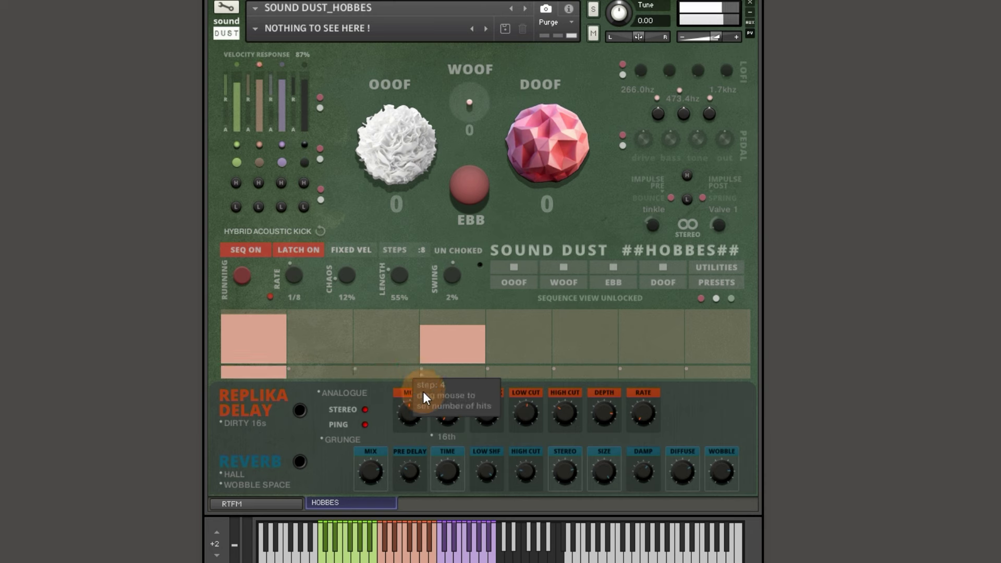
{"action": "left_click_drag", "start_coordinate": [428, 363], "coordinate": [403, 391]}
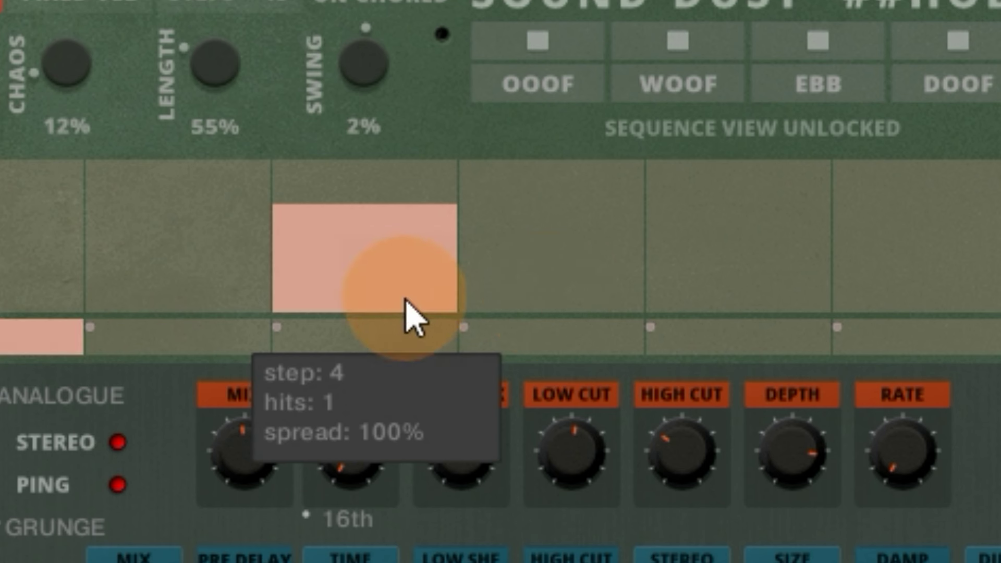
{"action": "left_click_drag", "start_coordinate": [275, 331], "coordinate": [443, 353]}
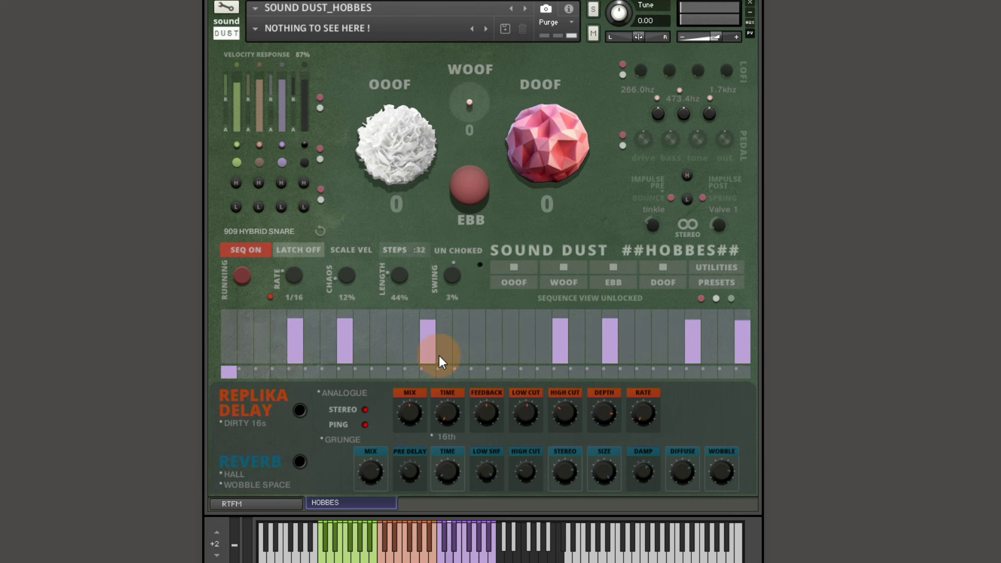
Set the length of the 909 Hybrid Snare sequence to 69%.
{"action": "mouse_move", "coordinate": [406, 296]}
{"action": "left_mouse_down"}
{"action": "mouse_move", "coordinate": [412, 197]}
{"action": "mouse_move", "coordinate": [408, 279]}
{"action": "left_mouse_up"}
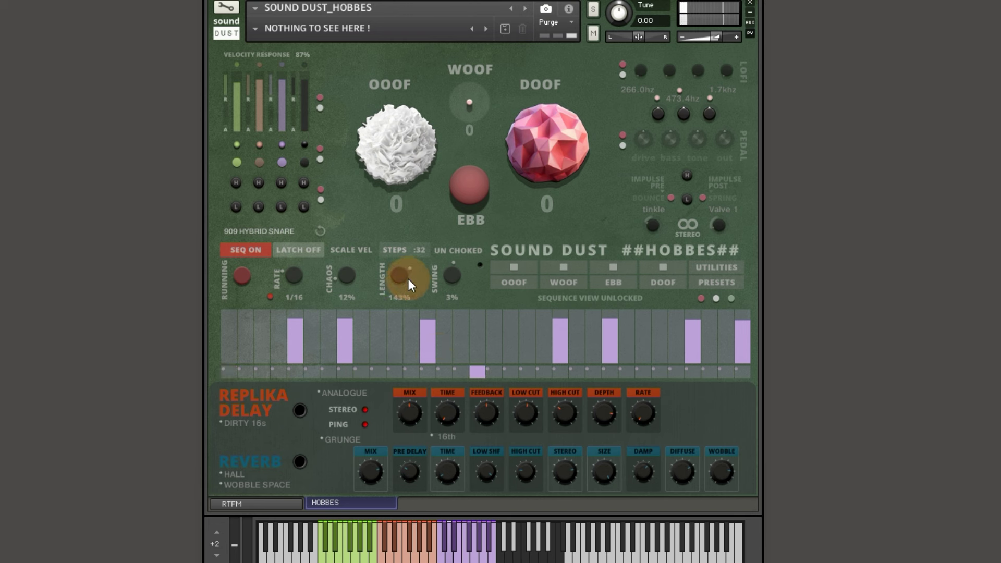
{"action": "left_click_drag", "start_coordinate": [383, 363], "coordinate": [458, 279]}
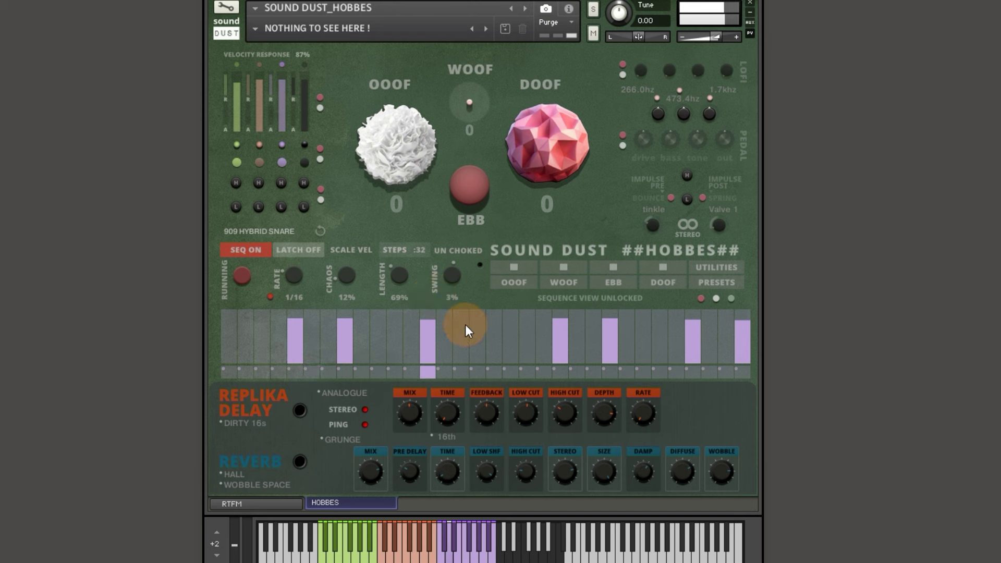
Draw a rising velocity ramp on steps 15 to 20 of the snare sequence and give step 19 three hits.
{"action": "left_click", "coordinate": [459, 345]}
{"action": "mouse_move", "coordinate": [536, 335]}
{"action": "left_mouse_down"}
{"action": "mouse_move", "coordinate": [504, 384]}
{"action": "mouse_move", "coordinate": [465, 353]}
{"action": "mouse_move", "coordinate": [542, 341]}
{"action": "mouse_move", "coordinate": [524, 373]}
{"action": "mouse_move", "coordinate": [515, 354]}
{"action": "left_mouse_up"}
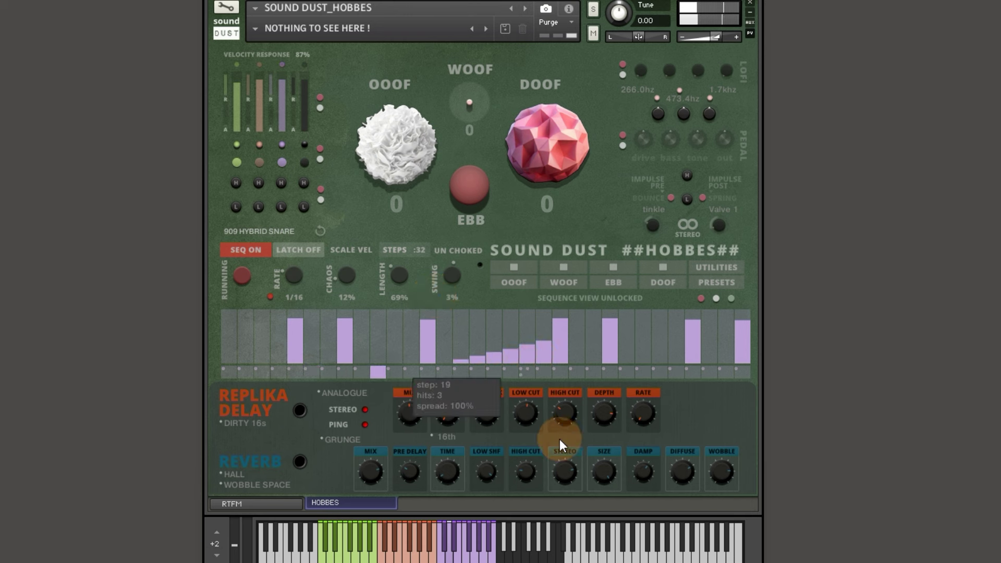
{"action": "left_click_drag", "start_coordinate": [559, 439], "coordinate": [543, 409]}
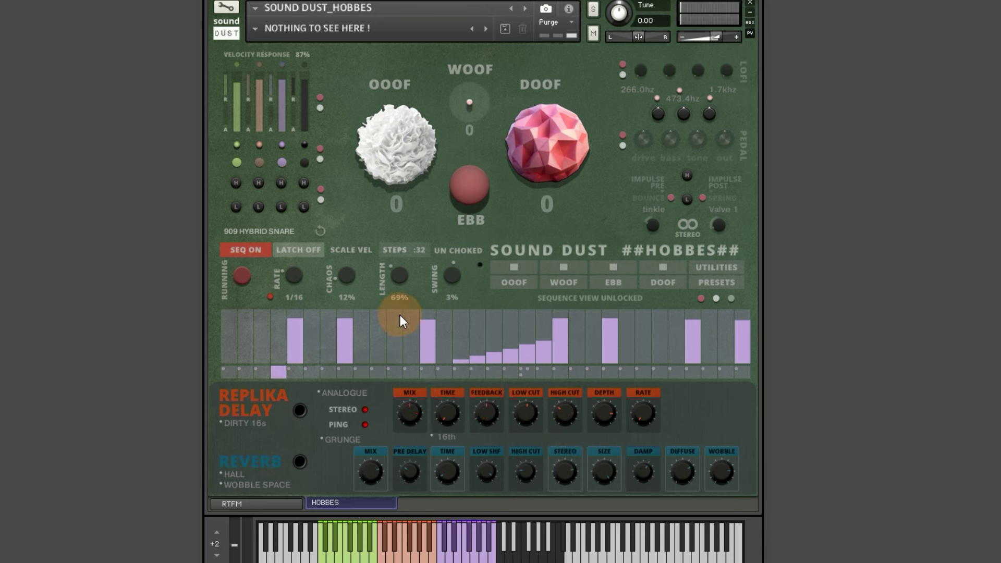
Set the snare sequence to choked mode with 71% length and 91% chaos.
{"action": "left_click", "coordinate": [452, 250]}
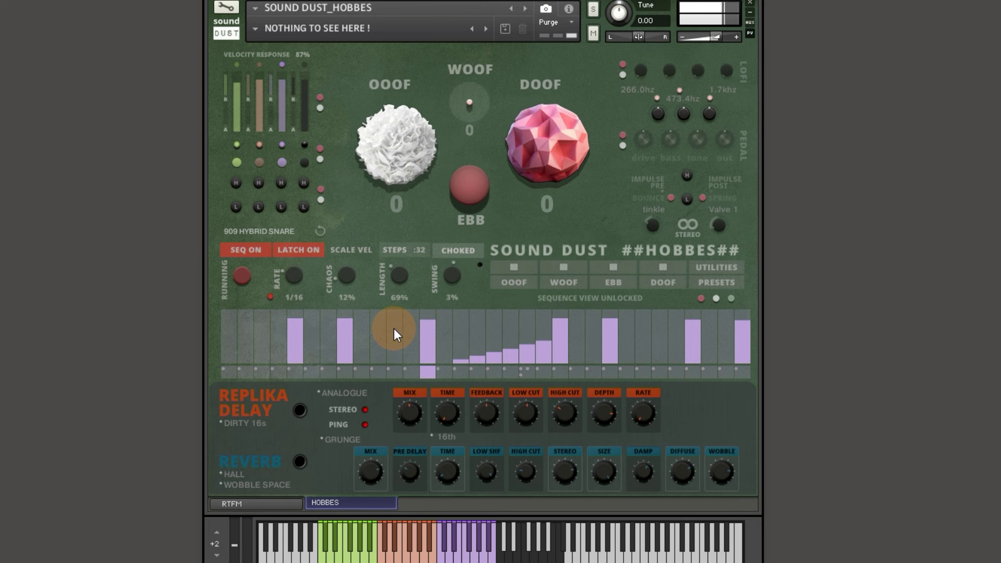
{"action": "left_click_drag", "start_coordinate": [400, 277], "coordinate": [483, 266]}
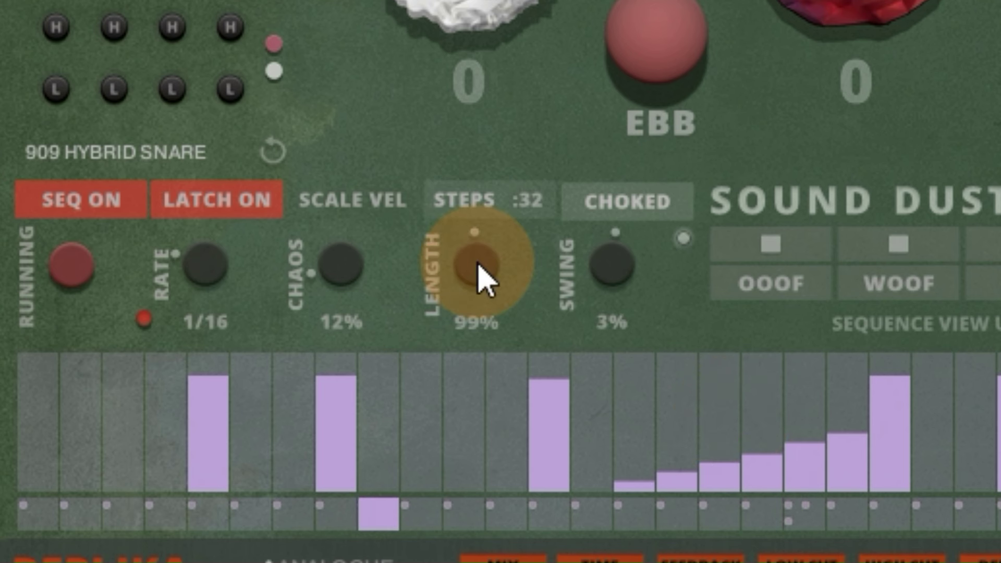
{"action": "left_click_drag", "start_coordinate": [481, 280], "coordinate": [499, 366]}
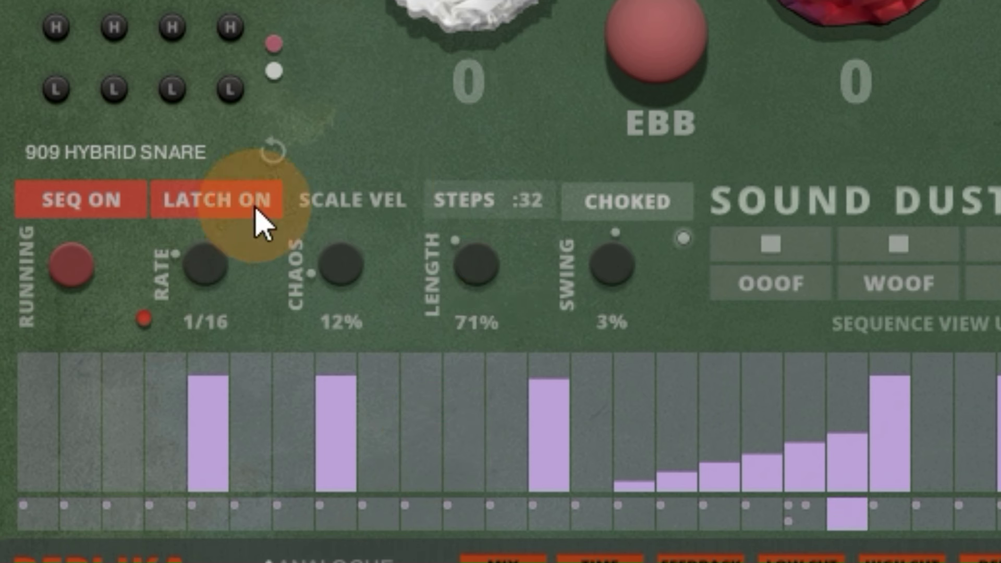
{"action": "left_click_drag", "start_coordinate": [341, 265], "coordinate": [411, 0]}
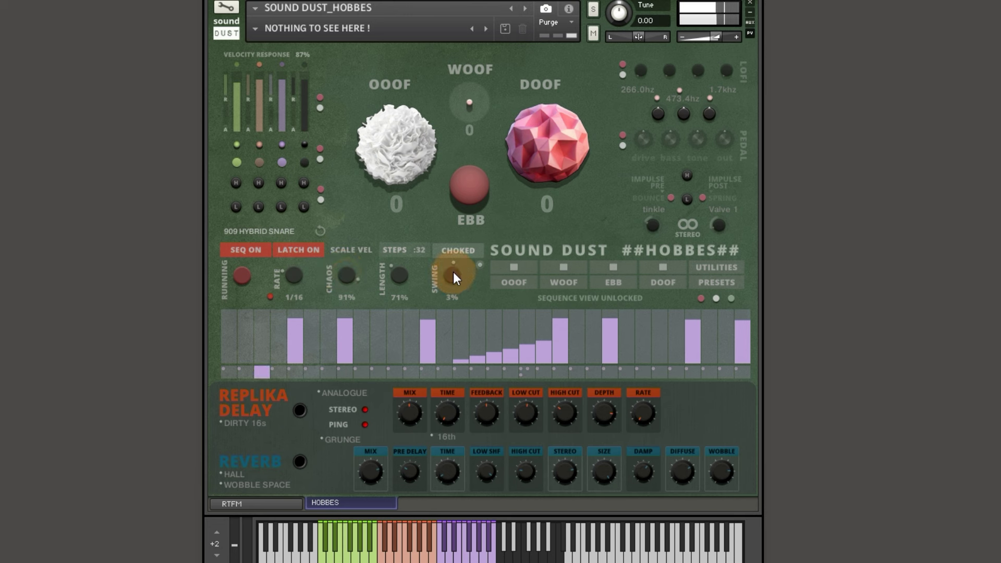
Set the snare sequence's swing to 0%, try a 1/4T rate before returning to 1/16, and turn latch off.
{"action": "left_click", "coordinate": [456, 251]}
{"action": "left_click_drag", "start_coordinate": [455, 251], "coordinate": [452, 345]}
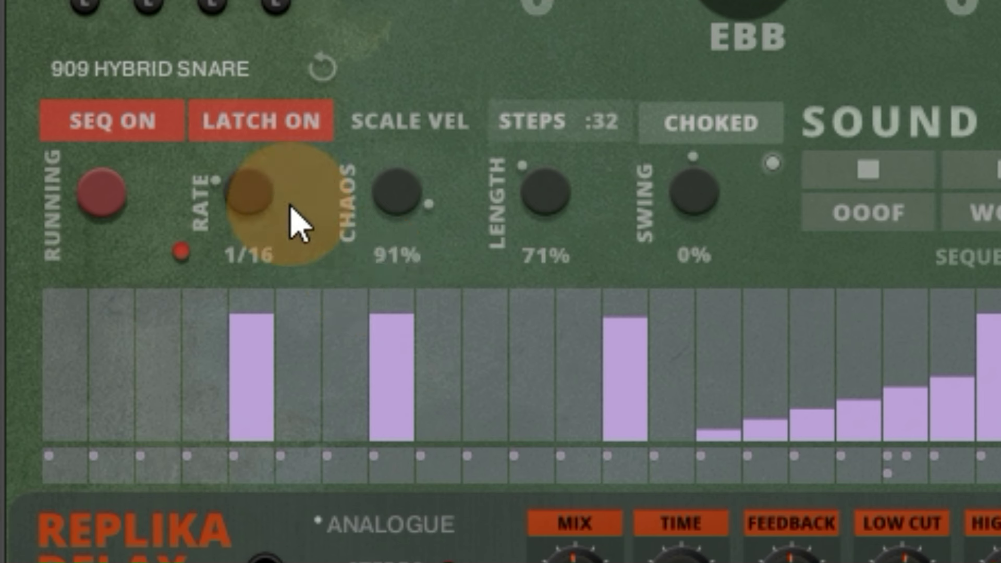
{"action": "left_click_drag", "start_coordinate": [308, 279], "coordinate": [289, 199]}
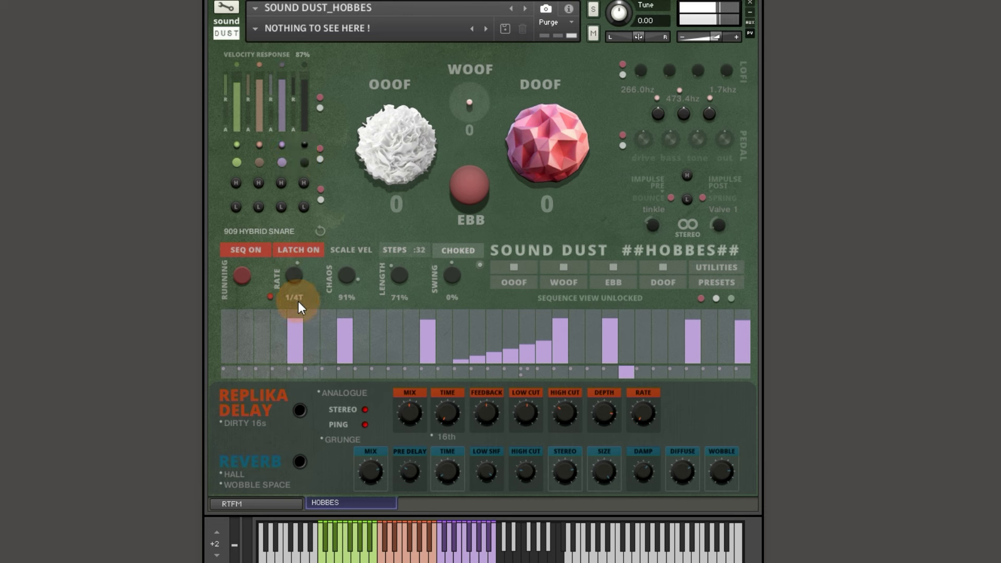
{"action": "left_click_drag", "start_coordinate": [298, 301], "coordinate": [299, 349]}
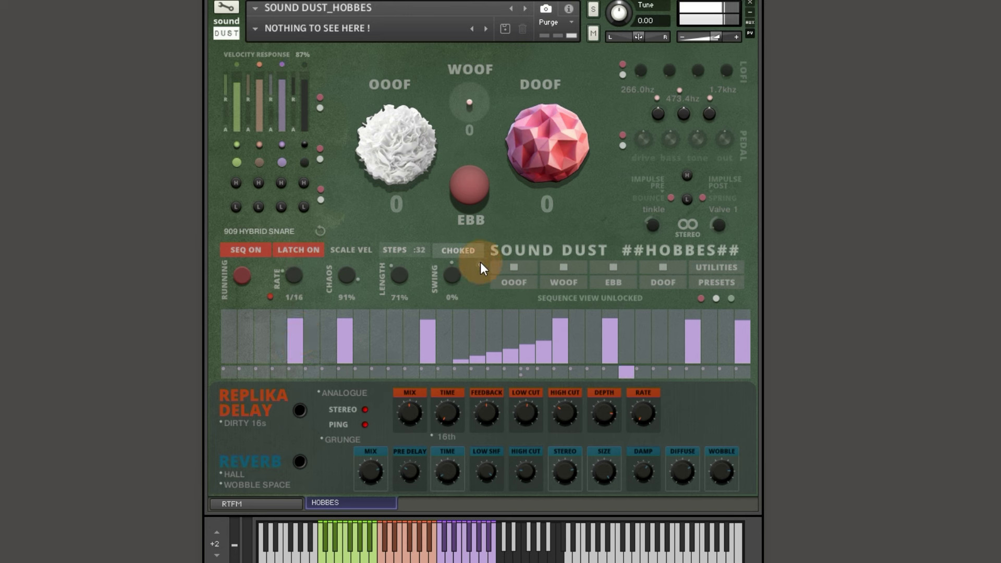
{"action": "left_click", "coordinate": [311, 248]}
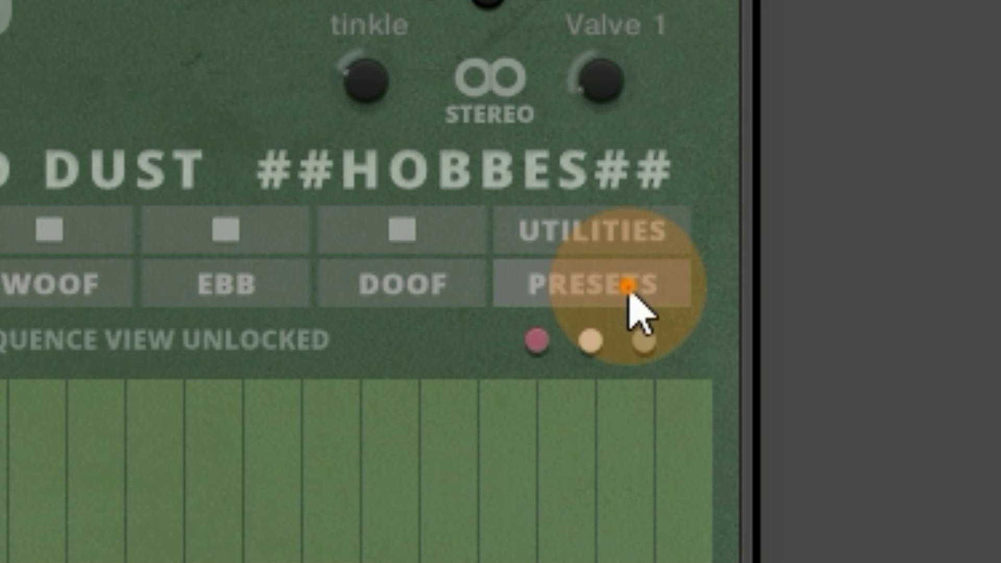
Load the PERC - SAMBA preset into the CD Scratch sequence and shorten its step length.
{"action": "left_click", "coordinate": [726, 284]}
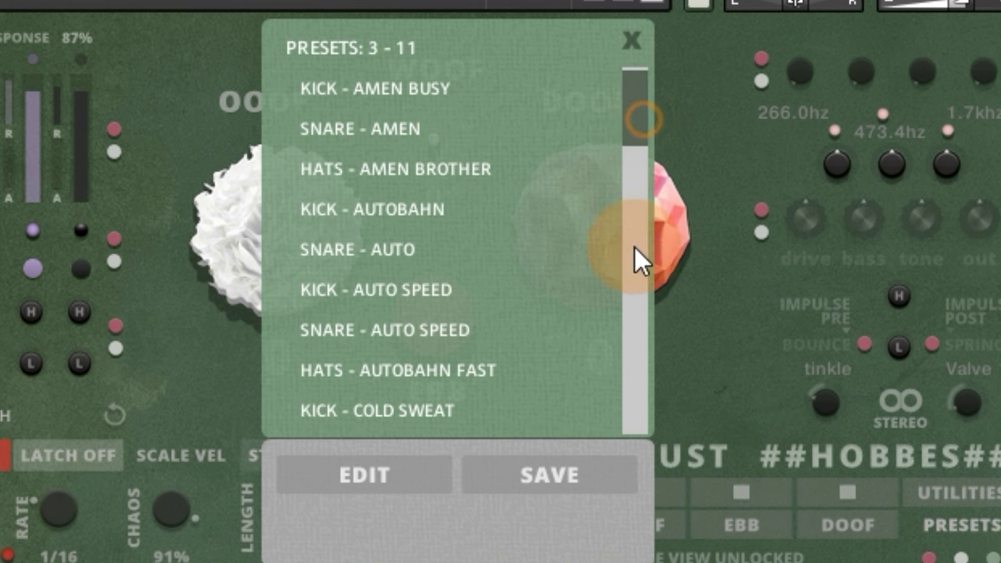
{"action": "left_click_drag", "start_coordinate": [636, 257], "coordinate": [632, 211]}
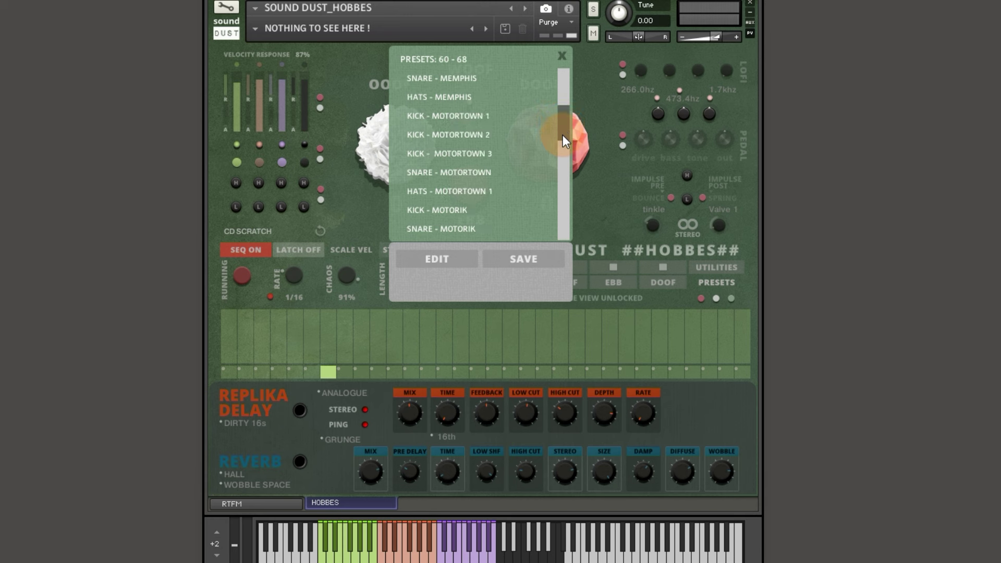
{"action": "scroll", "coordinate": [563, 136], "scroll_direction": "down", "scroll_amount": 5}
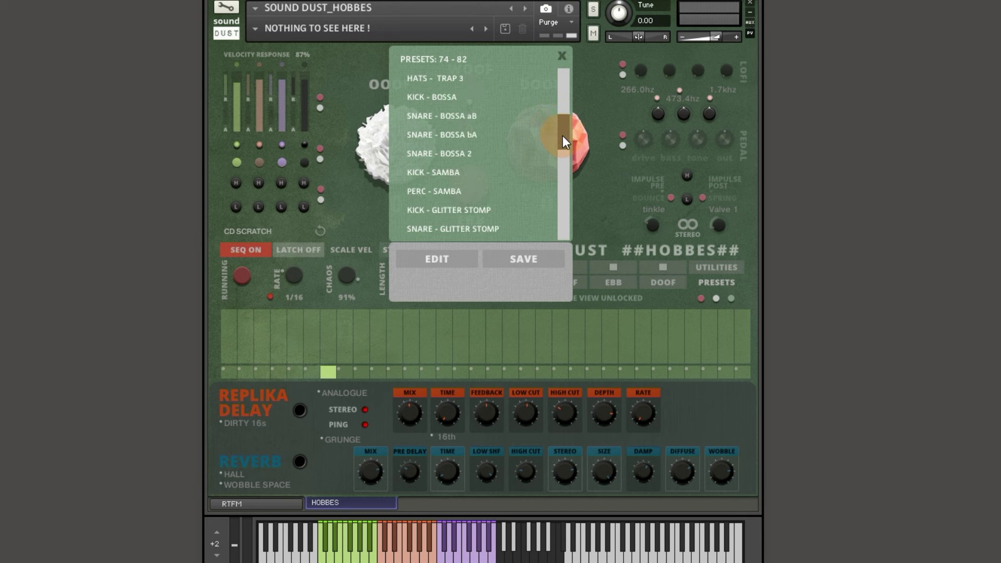
{"action": "left_click", "coordinate": [427, 190]}
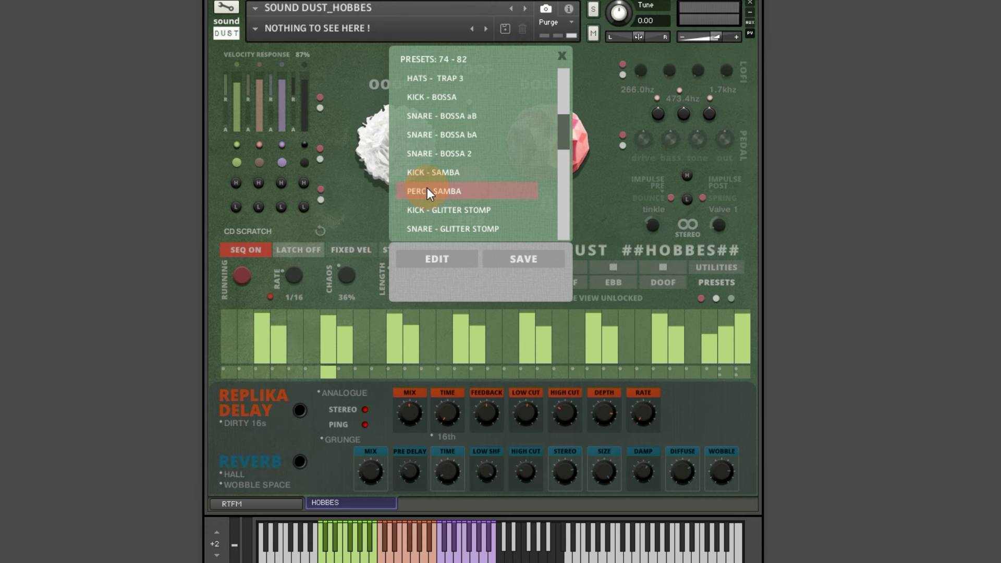
{"action": "left_click", "coordinate": [562, 55]}
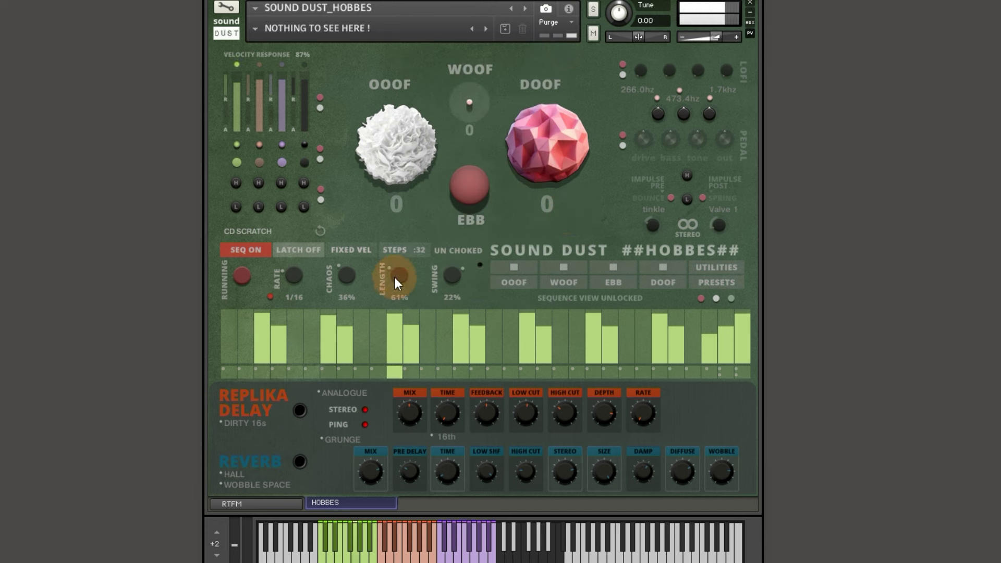
{"action": "left_click_drag", "start_coordinate": [395, 277], "coordinate": [393, 302]}
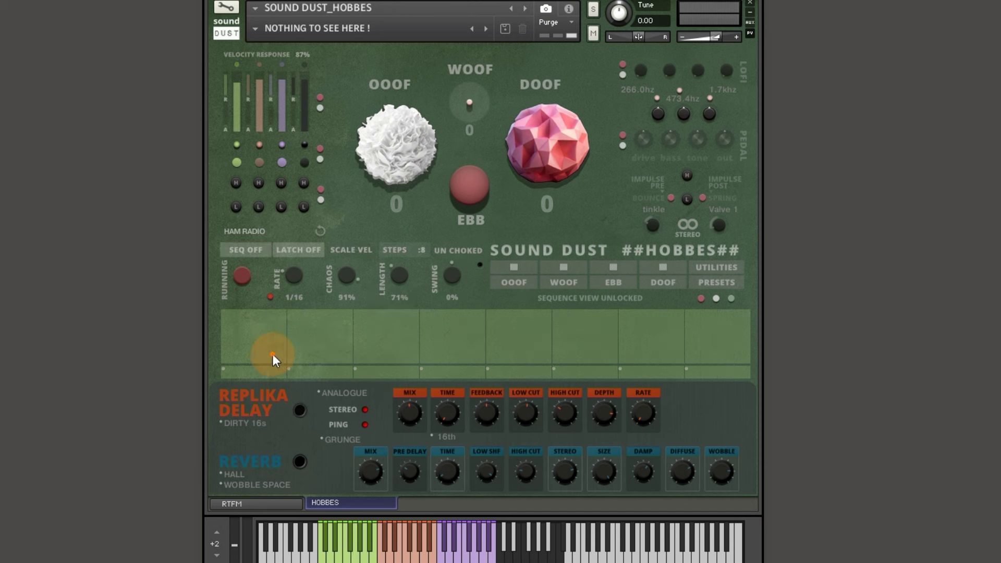
Draw velocities on steps 1 to 6 of the Ham Radio sequence, switch it on, and lower step 3 while raising step 4.
{"action": "mouse_move", "coordinate": [274, 355]}
{"action": "left_mouse_down"}
{"action": "mouse_move", "coordinate": [540, 336]}
{"action": "mouse_move", "coordinate": [619, 349]}
{"action": "left_mouse_up"}
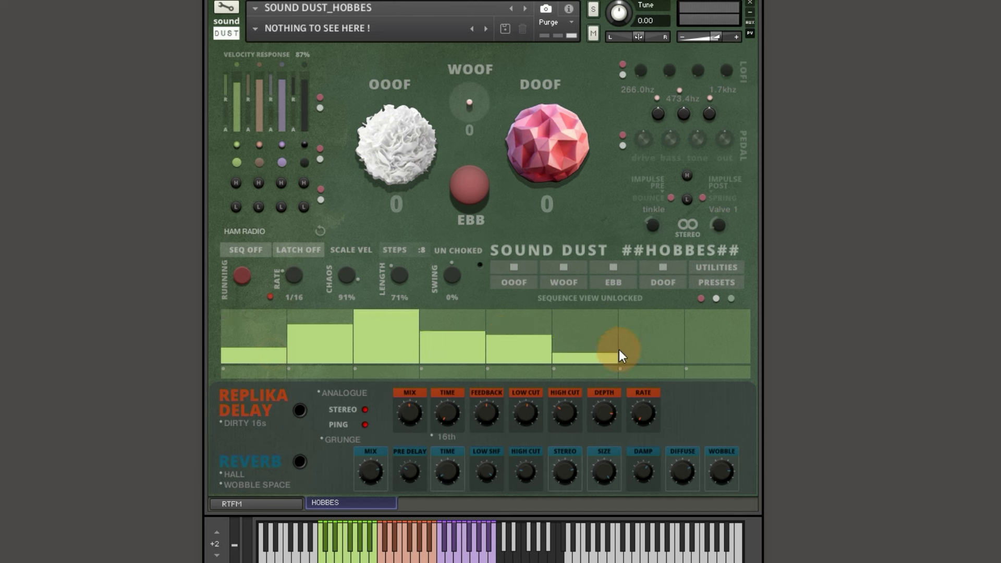
{"action": "left_click", "coordinate": [245, 250]}
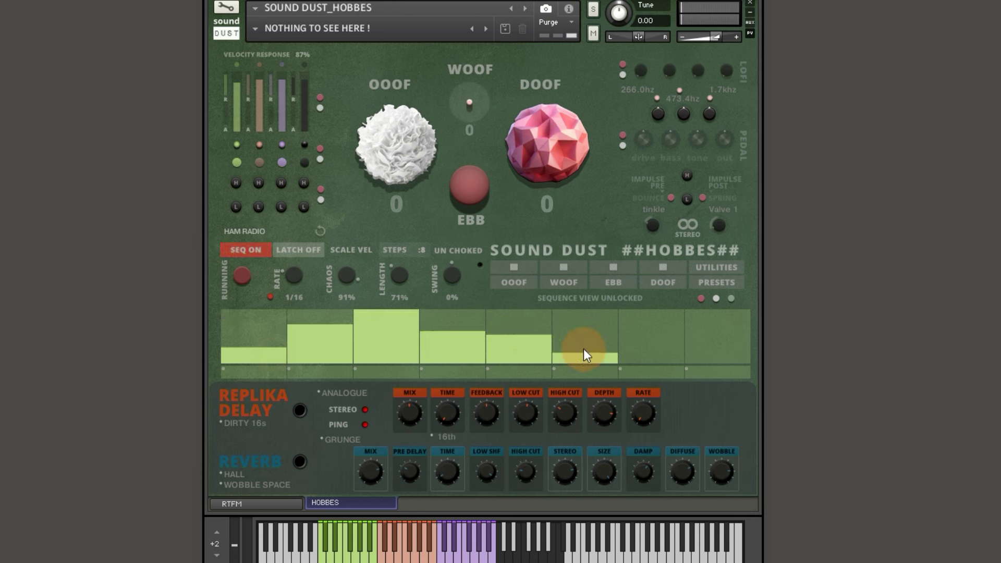
{"action": "left_click", "coordinate": [405, 347]}
{"action": "left_click", "coordinate": [471, 322]}
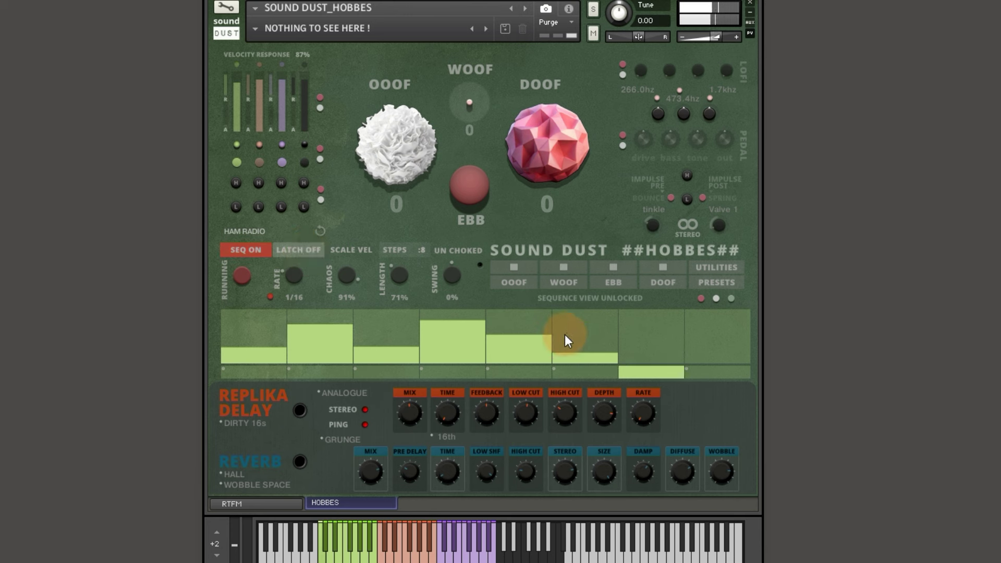
Set the Ham Radio sequence's length to 28% and draw velocities across steps 6 to 8.
{"action": "left_click_drag", "start_coordinate": [396, 292], "coordinate": [397, 313]}
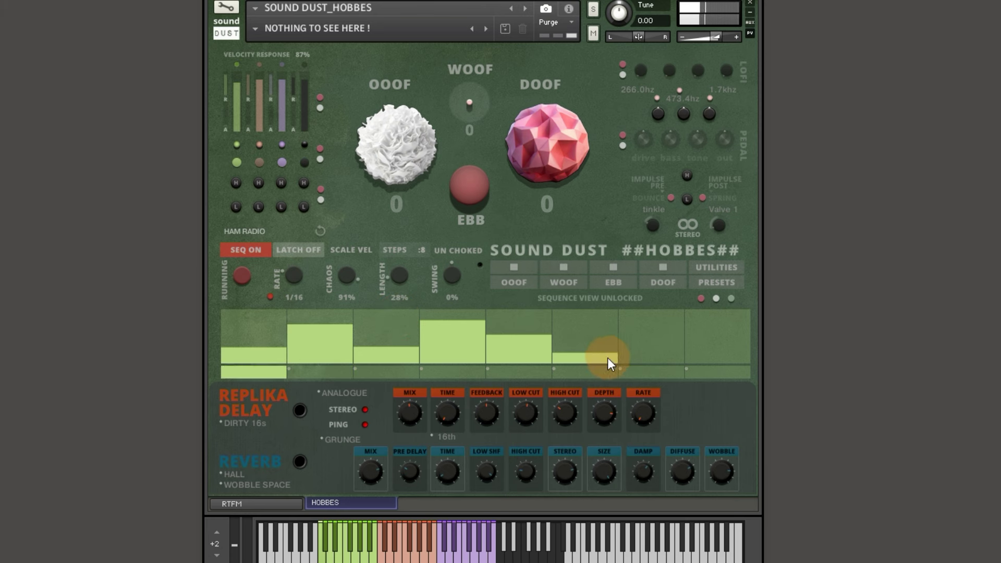
{"action": "mouse_move", "coordinate": [608, 358]}
{"action": "left_mouse_down"}
{"action": "mouse_move", "coordinate": [596, 350]}
{"action": "mouse_move", "coordinate": [596, 326]}
{"action": "mouse_move", "coordinate": [712, 359]}
{"action": "mouse_move", "coordinate": [703, 335]}
{"action": "left_mouse_up"}
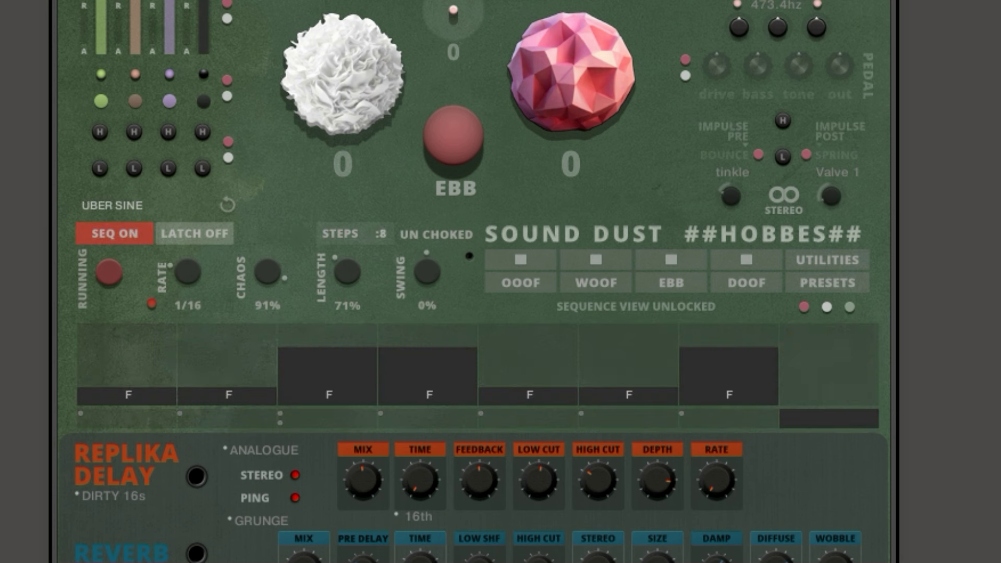
Place a D at velocity 75 on step 1 and a G at velocity 30 on step 4 of the Brutal Moog sequence.
{"action": "left_click", "coordinate": [543, 383]}
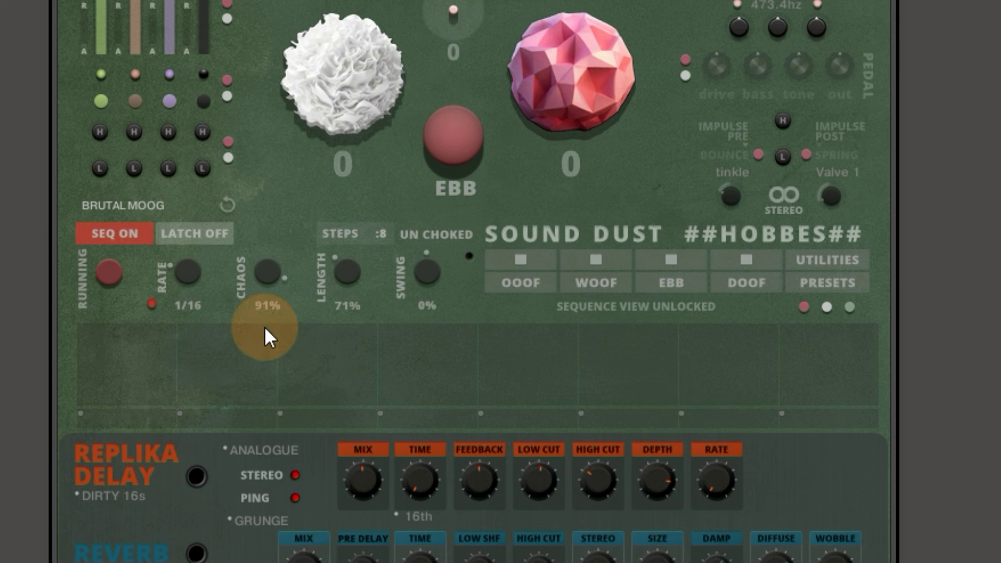
{"action": "left_click_drag", "start_coordinate": [174, 374], "coordinate": [174, 356]}
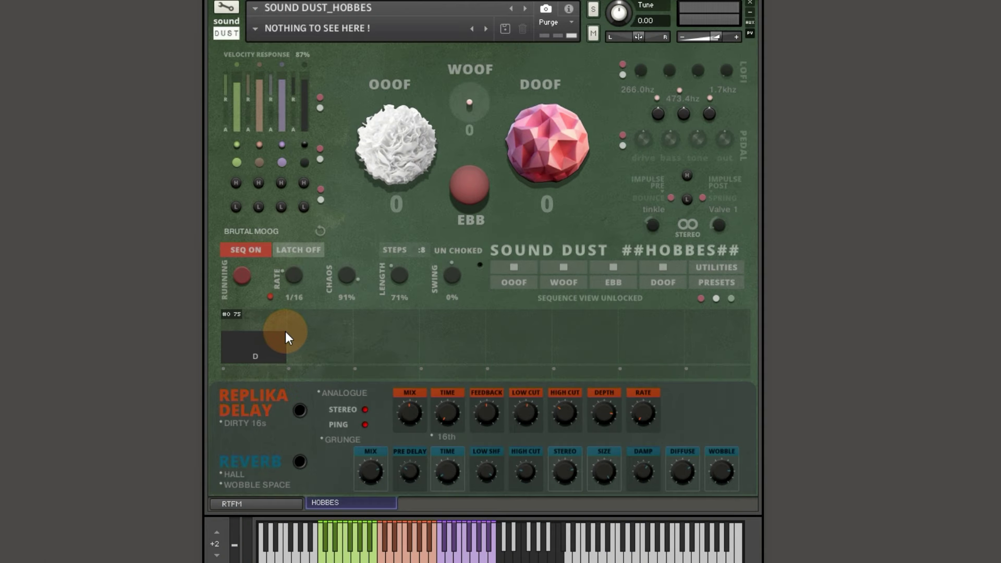
{"action": "left_click", "coordinate": [444, 348]}
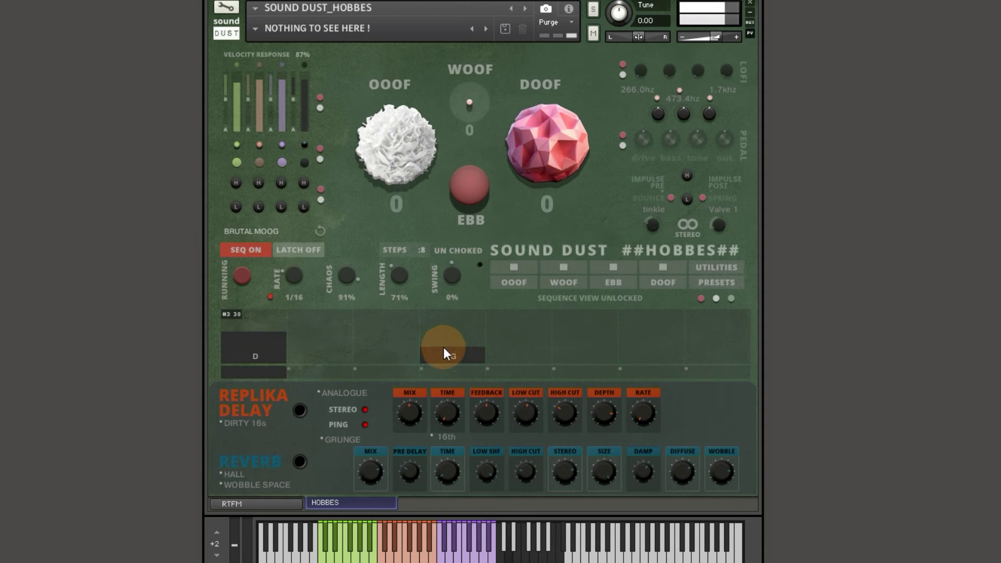
Set the Brutal Moog sequence to choked mode with 77% length and 0% chaos.
{"action": "left_click_drag", "start_coordinate": [403, 287], "coordinate": [469, 254]}
{"action": "left_click_drag", "start_coordinate": [347, 276], "coordinate": [340, 302]}
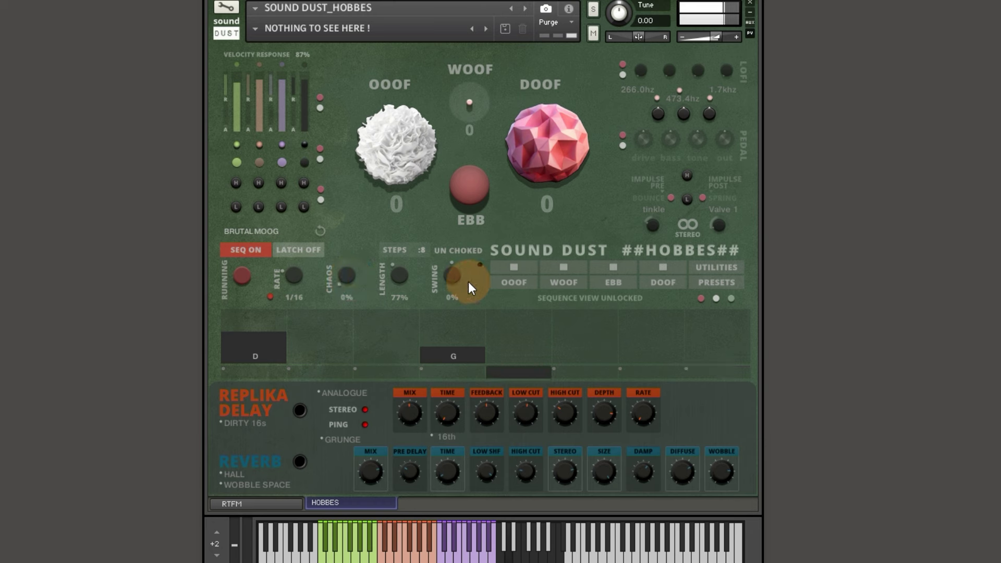
{"action": "left_click", "coordinate": [461, 249]}
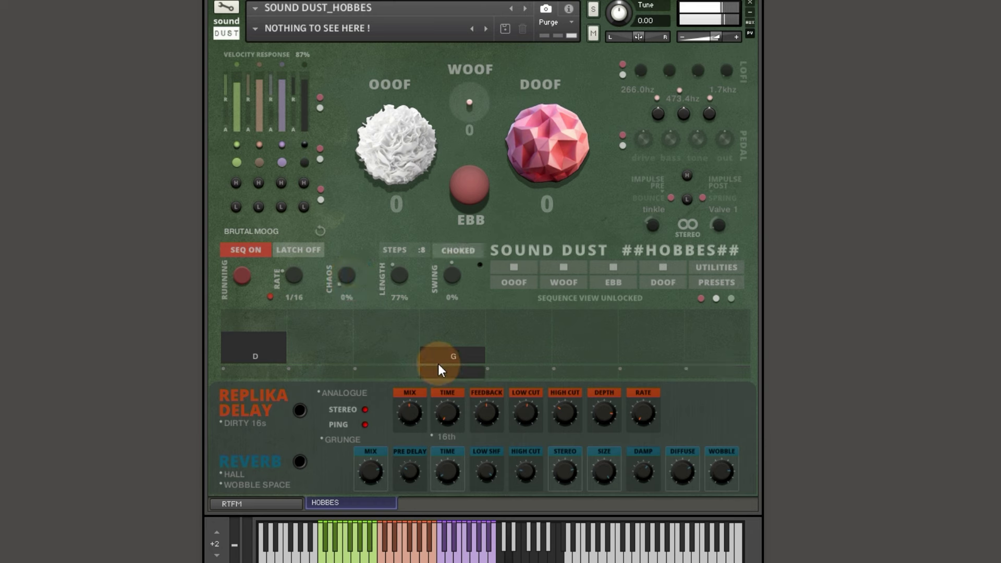
Give step 4 of the Brutal Moog sequence three hits at 100% spread and add a D on step 6.
{"action": "left_click_drag", "start_coordinate": [426, 374], "coordinate": [425, 351]}
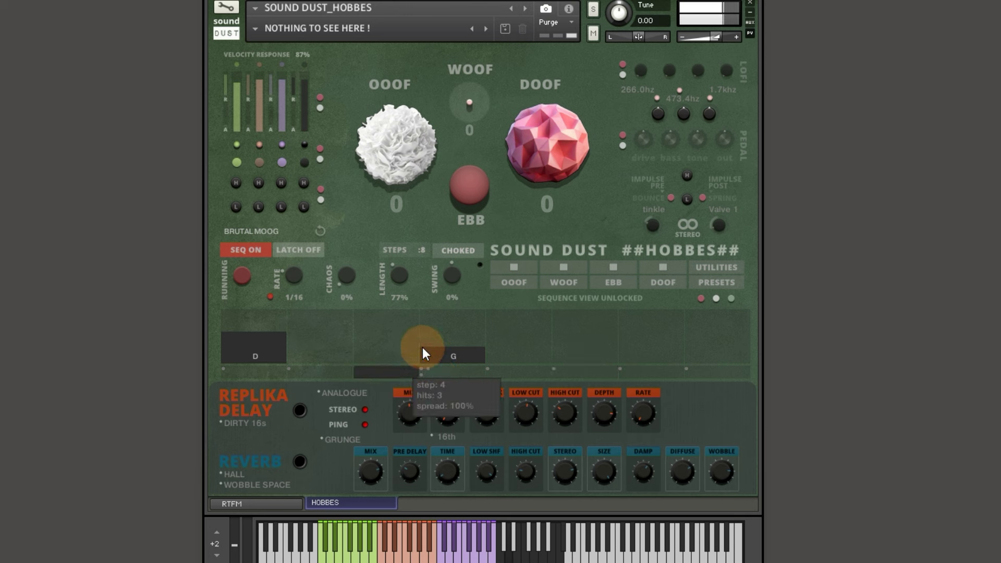
{"action": "left_click", "coordinate": [562, 347]}
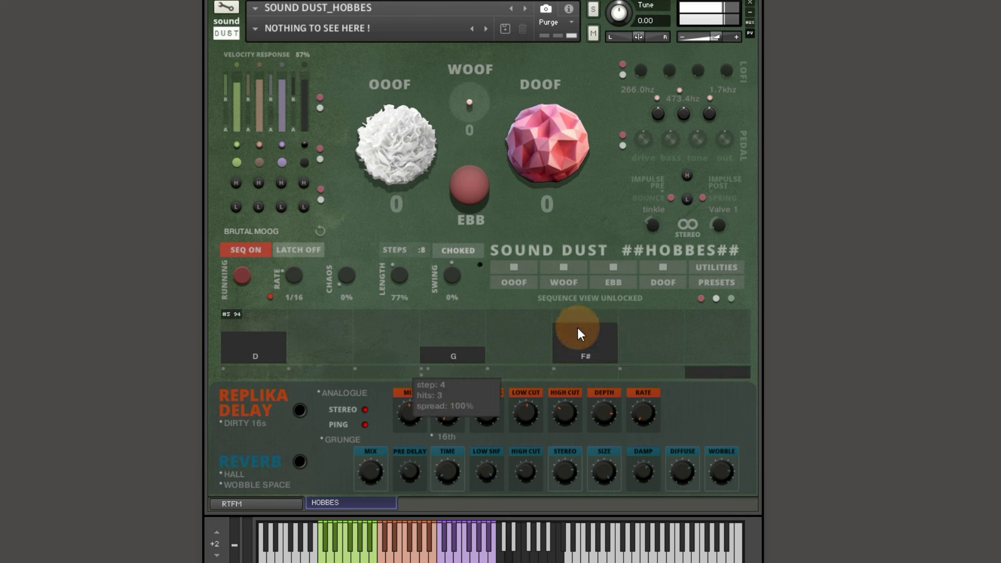
{"action": "left_click", "coordinate": [554, 368]}
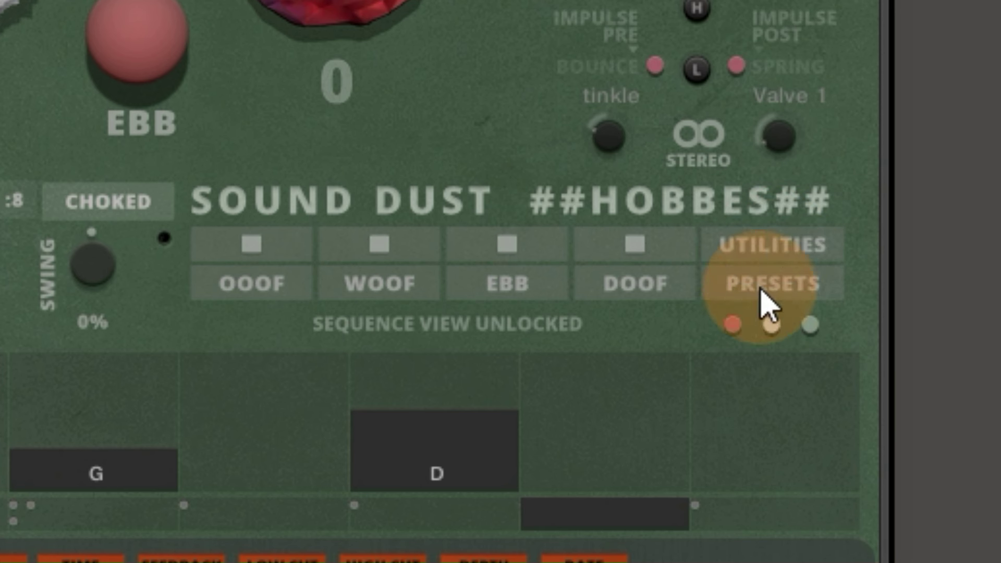
Copy the Brutal Moog sequence onto the Buzzy sound and switch it on in choked mode with 53% length.
{"action": "left_click", "coordinate": [772, 250]}
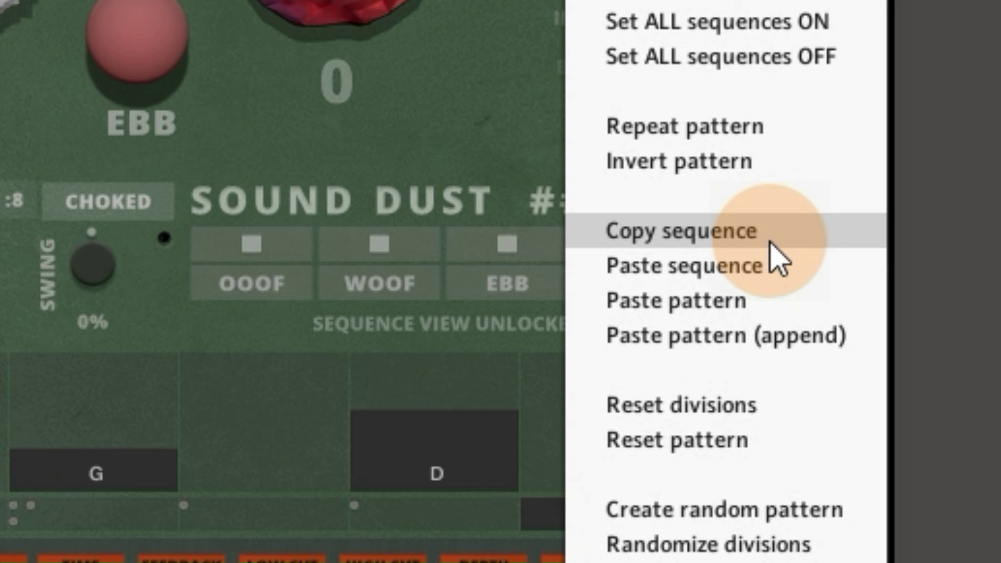
{"action": "left_click", "coordinate": [737, 242]}
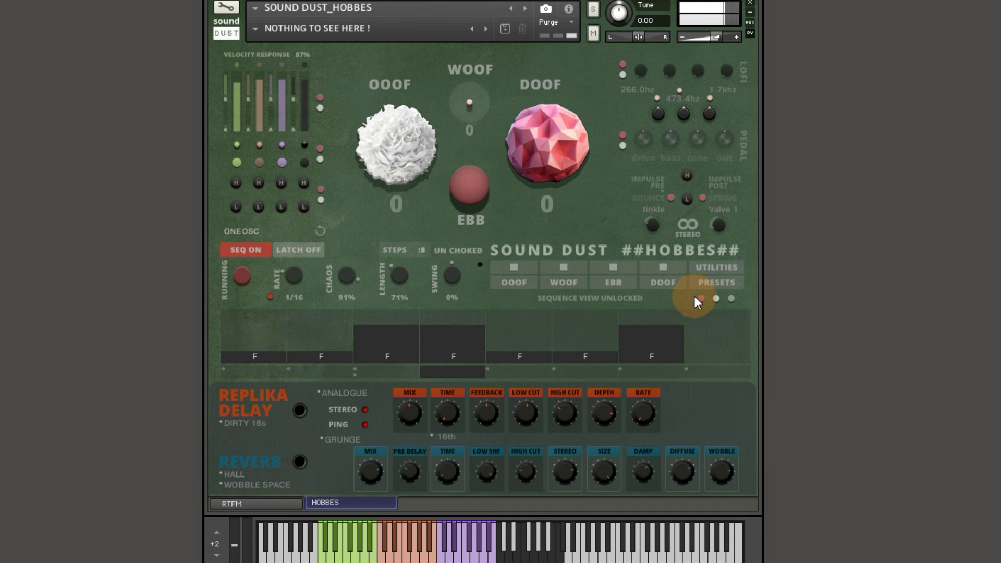
{"action": "left_click", "coordinate": [707, 268]}
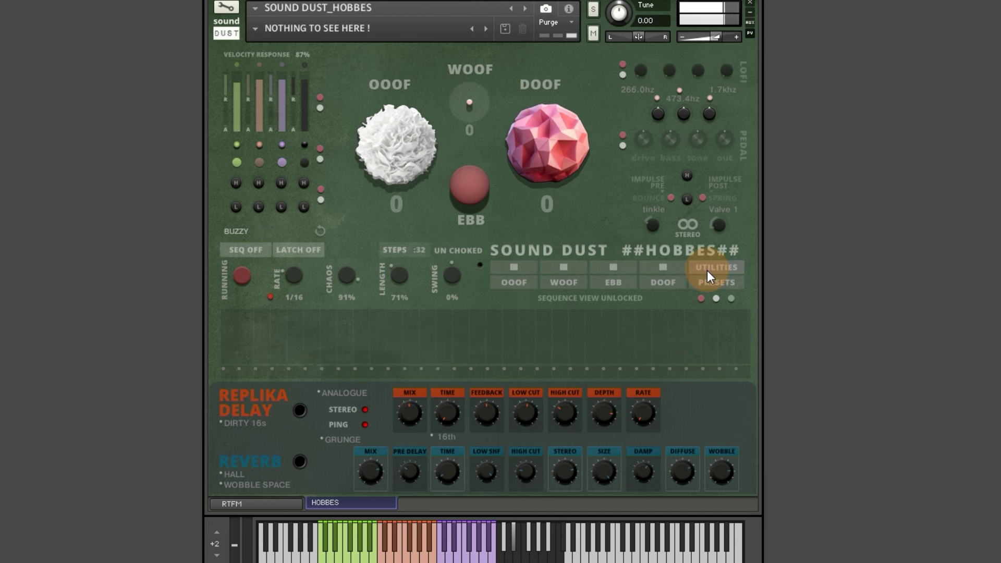
{"action": "left_click", "coordinate": [709, 267]}
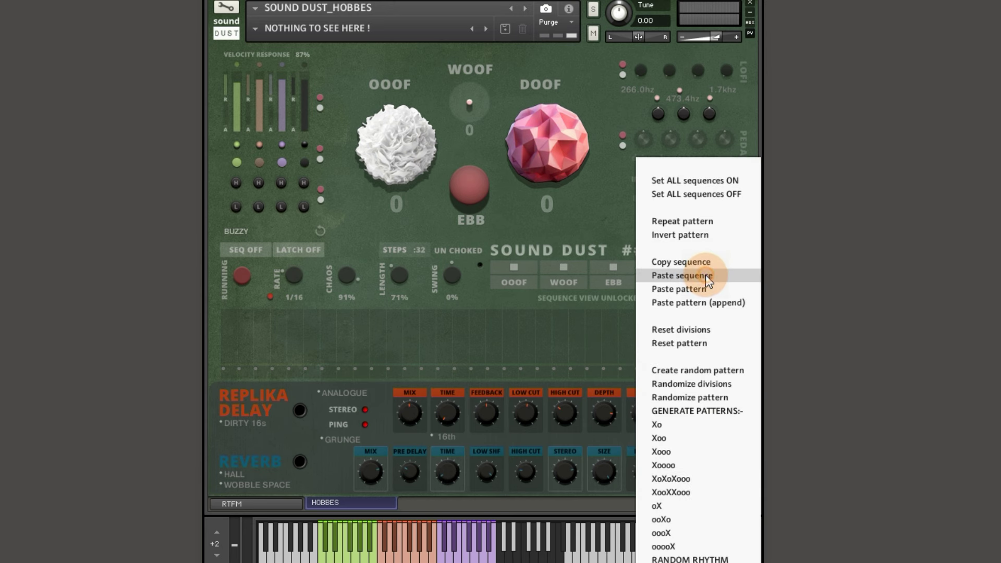
{"action": "left_click", "coordinate": [705, 276]}
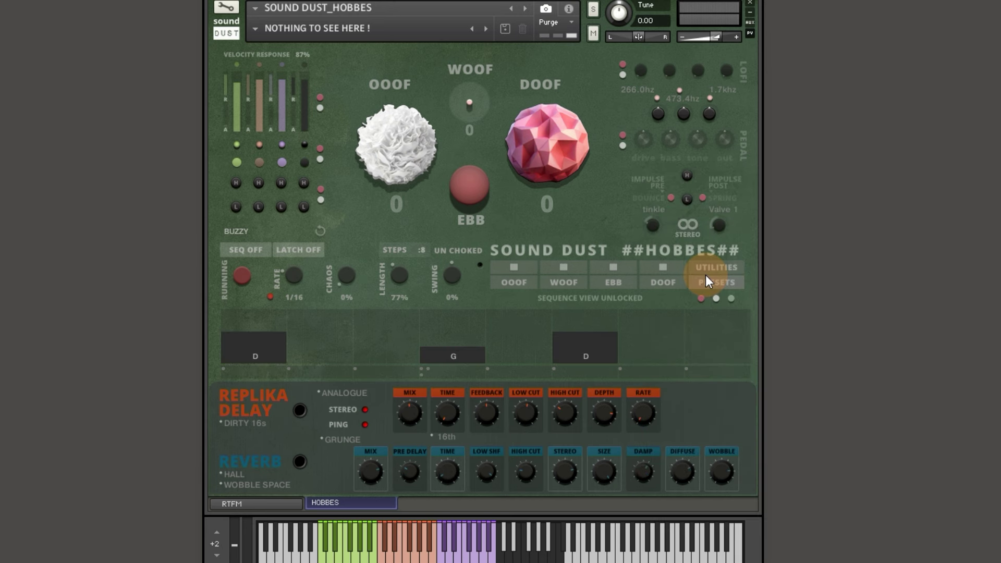
{"action": "left_click", "coordinate": [244, 249]}
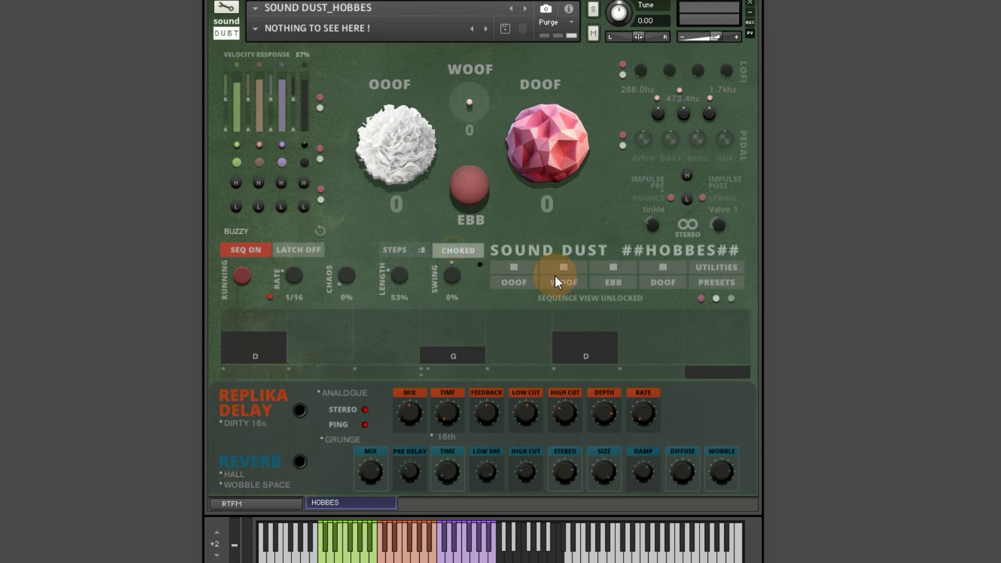
Repeat the Buzzy pattern to fill 16 steps, change step 14 to an A, and repeat the pattern again to 32 steps.
{"action": "left_click", "coordinate": [723, 266]}
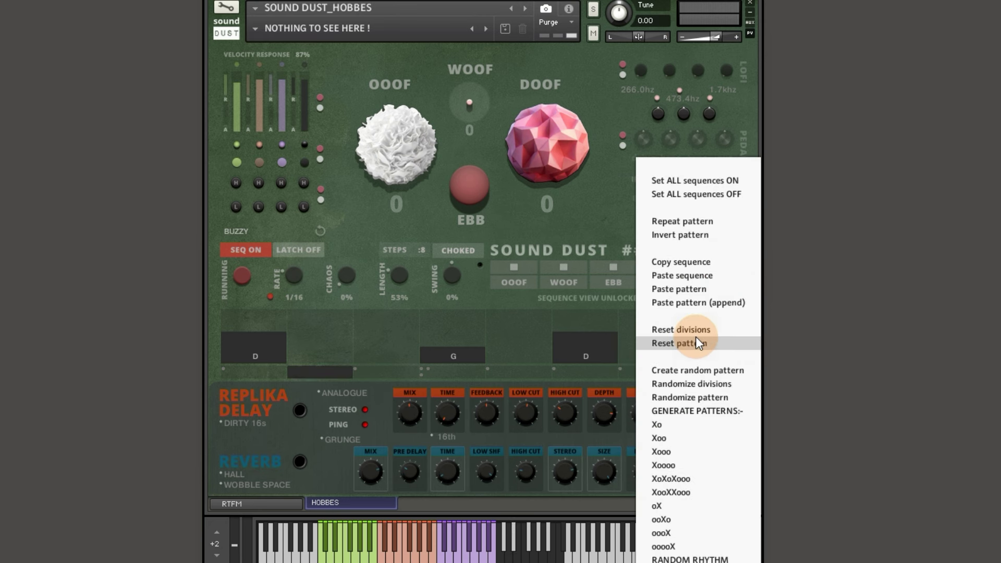
{"action": "left_click", "coordinate": [700, 221]}
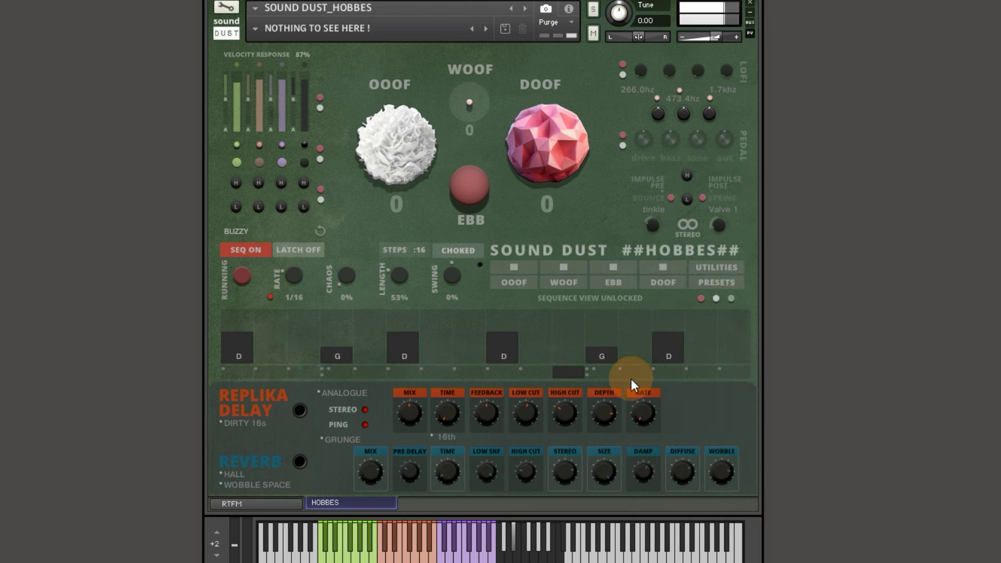
{"action": "left_click", "coordinate": [674, 343]}
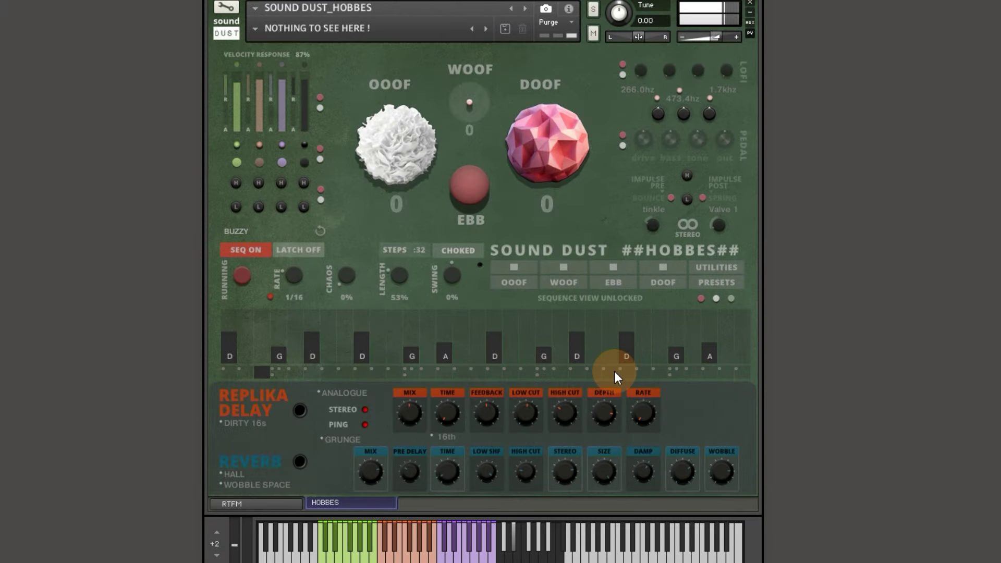
Change steps 25 and 28 of the Buzzy sequence to F, raise step 20's hit count, and stop the sequencer.
{"action": "left_click_drag", "start_coordinate": [622, 329], "coordinate": [621, 324]}
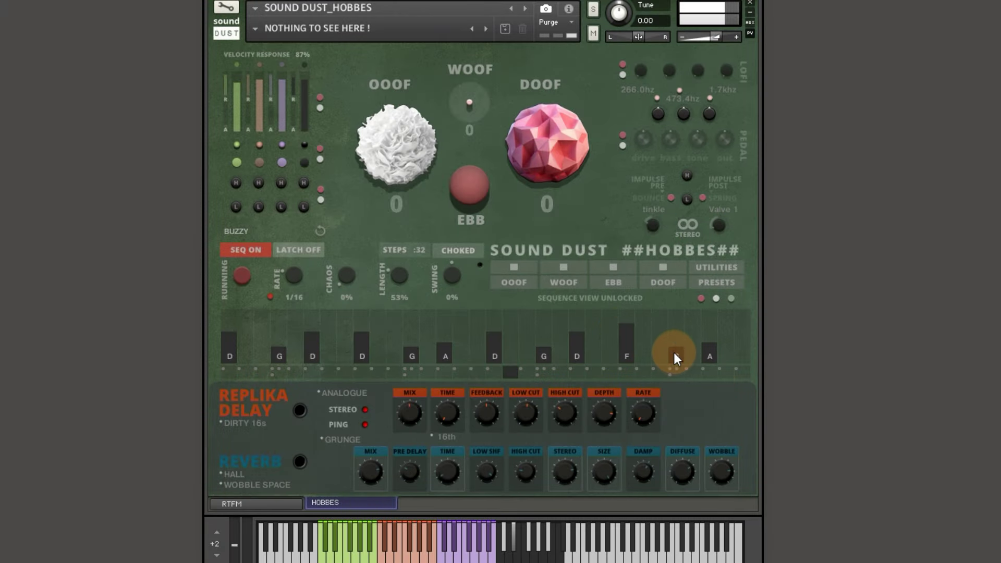
{"action": "mouse_move", "coordinate": [674, 353]}
{"action": "left_mouse_down"}
{"action": "mouse_move", "coordinate": [672, 378]}
{"action": "mouse_move", "coordinate": [755, 380]}
{"action": "mouse_move", "coordinate": [705, 353]}
{"action": "mouse_move", "coordinate": [660, 380]}
{"action": "mouse_move", "coordinate": [705, 415]}
{"action": "mouse_move", "coordinate": [554, 395]}
{"action": "mouse_move", "coordinate": [542, 349]}
{"action": "mouse_move", "coordinate": [664, 430]}
{"action": "mouse_move", "coordinate": [544, 371]}
{"action": "mouse_move", "coordinate": [538, 386]}
{"action": "mouse_move", "coordinate": [549, 380]}
{"action": "mouse_move", "coordinate": [547, 393]}
{"action": "mouse_move", "coordinate": [544, 374]}
{"action": "left_mouse_up"}
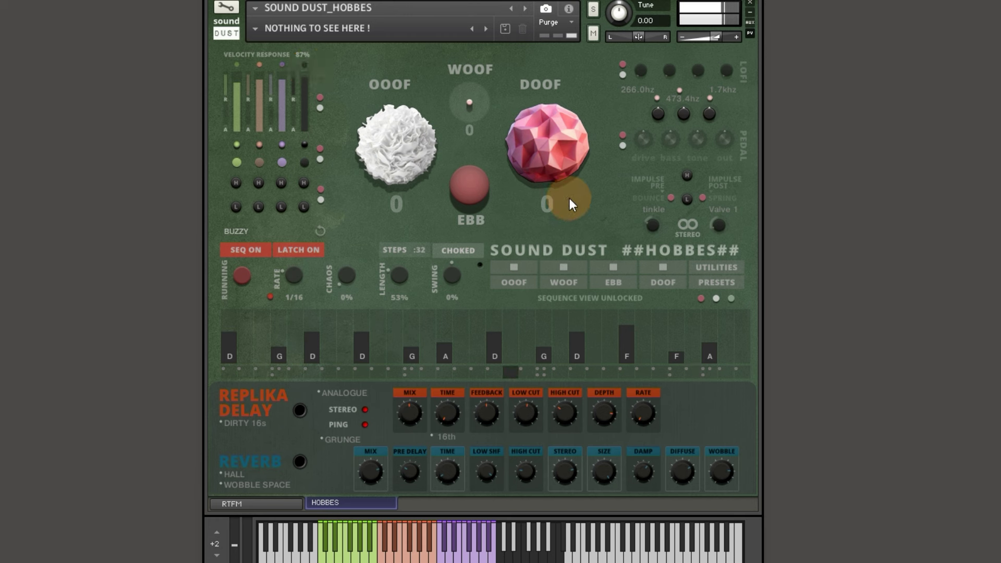
{"action": "left_click", "coordinate": [244, 277]}
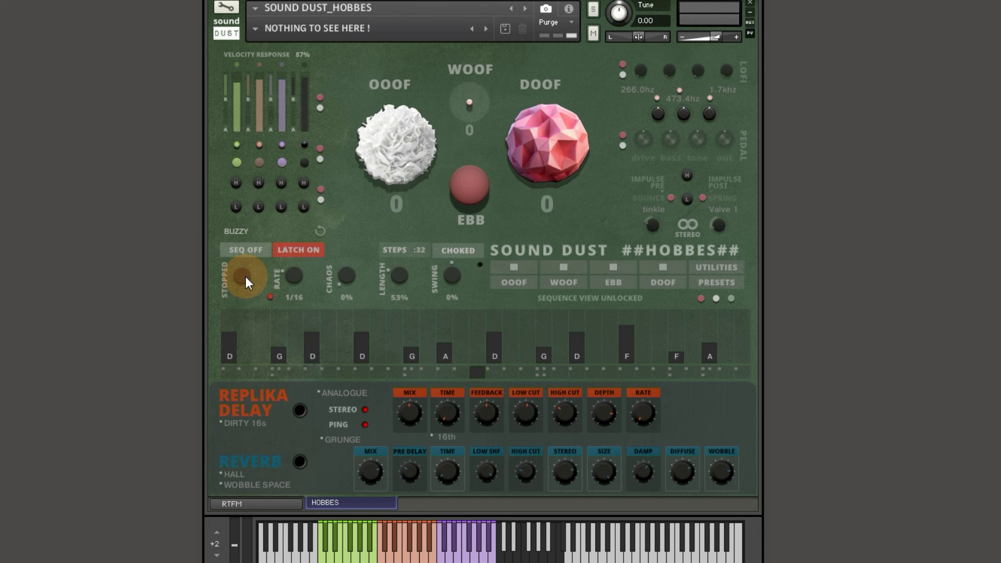
Start the sequencer and sweep the OOOF amount over the playing beat, passing through 70 and 95.
{"action": "left_click", "coordinate": [245, 277]}
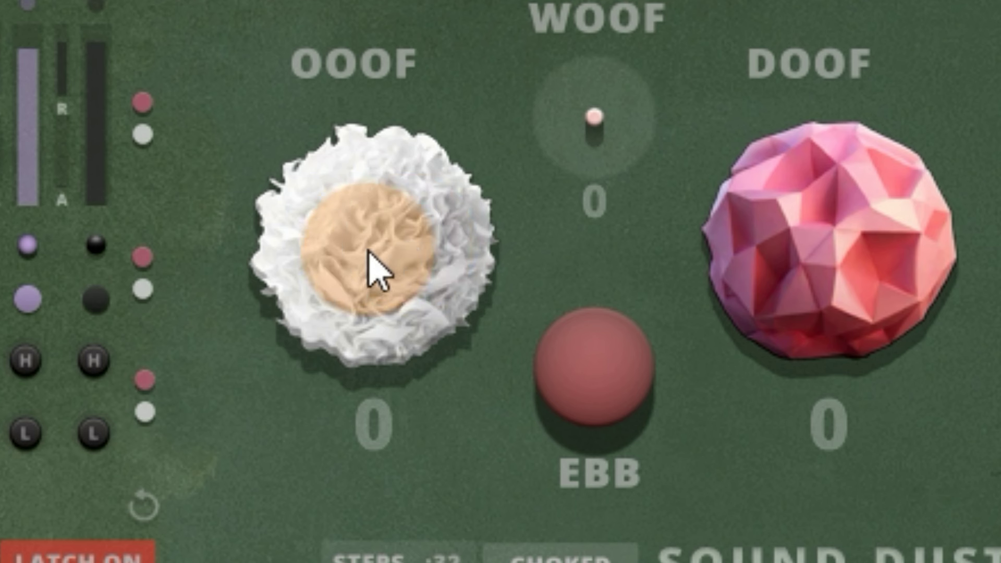
{"action": "left_click_drag", "start_coordinate": [392, 318], "coordinate": [367, 262]}
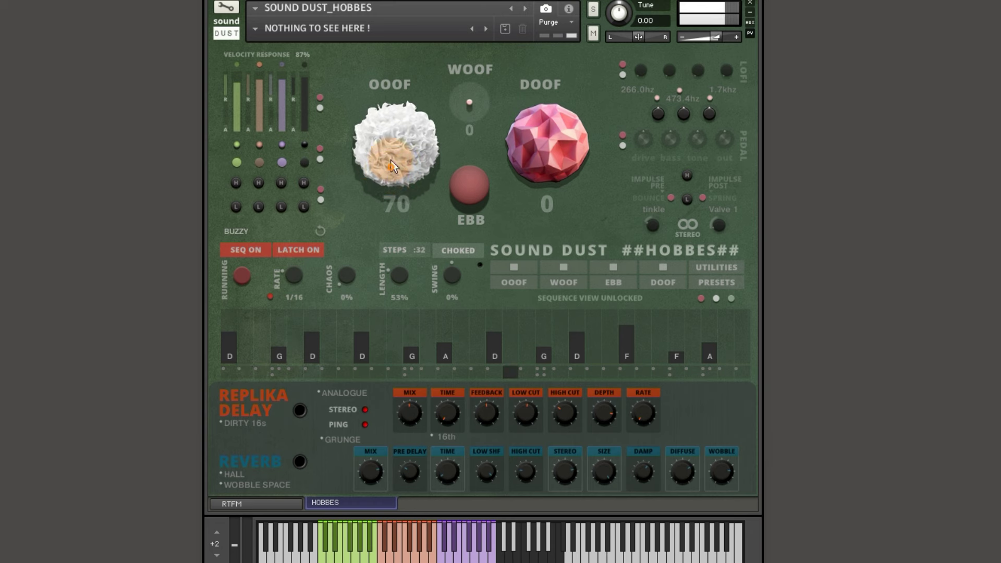
{"action": "left_click_drag", "start_coordinate": [390, 161], "coordinate": [410, 149]}
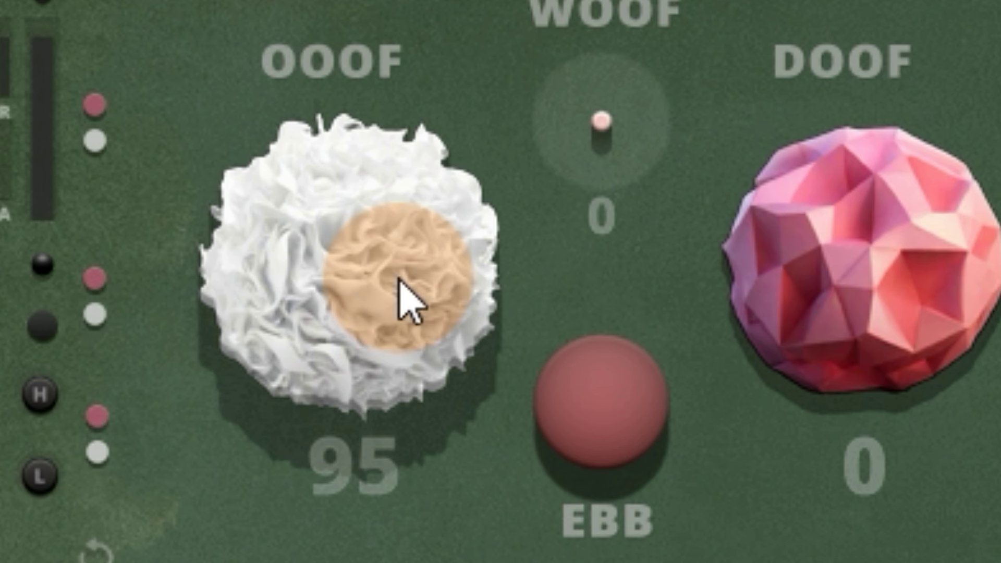
{"action": "left_click_drag", "start_coordinate": [407, 295], "coordinate": [392, 384]}
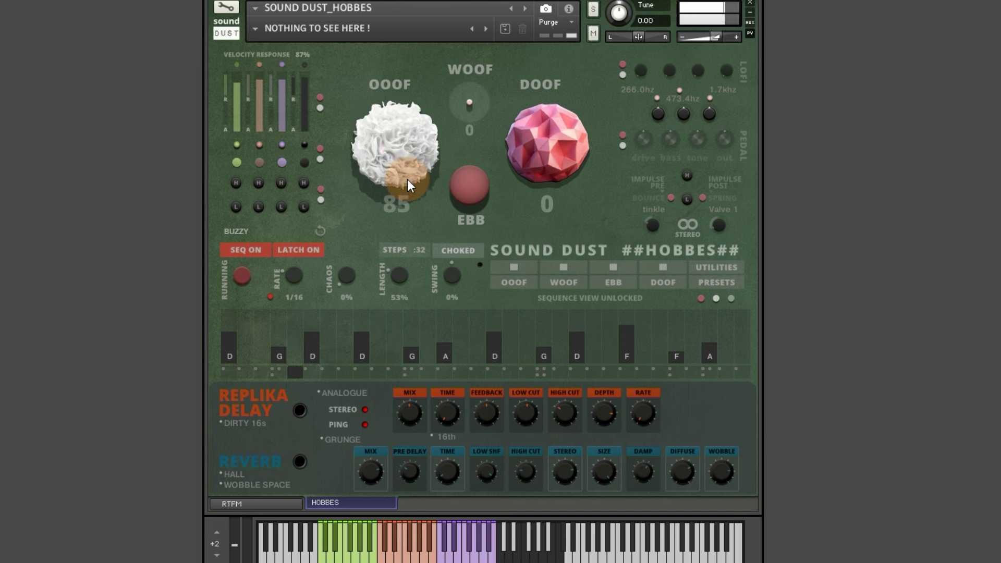
Bypass OOOF, switch it back on, and bring its amount down to 33.
{"action": "left_click_drag", "start_coordinate": [384, 230], "coordinate": [396, 82]}
{"action": "left_click", "coordinate": [396, 82]}
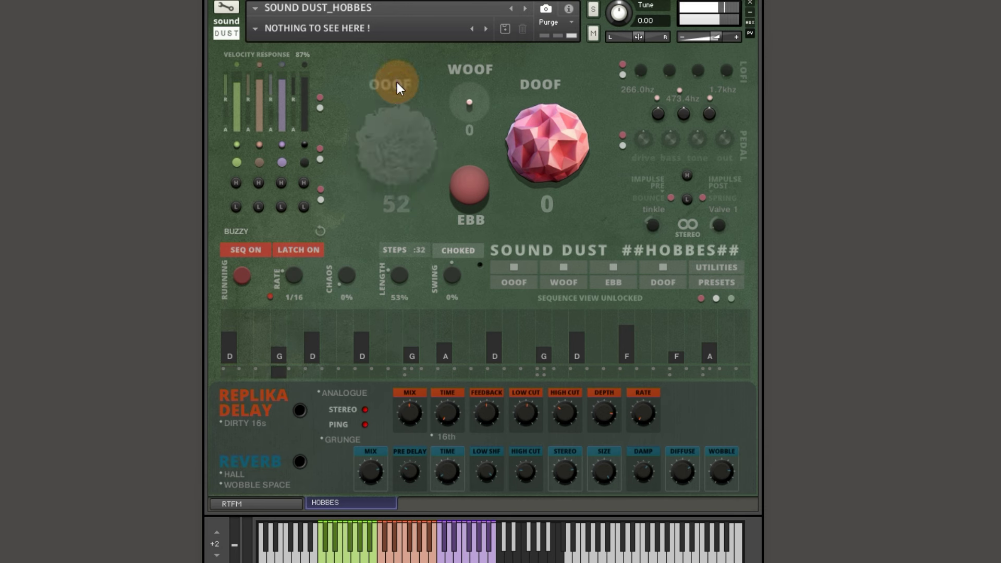
{"action": "left_click", "coordinate": [396, 83]}
{"action": "left_click_drag", "start_coordinate": [405, 158], "coordinate": [383, 285]}
{"action": "mouse_move", "coordinate": [398, 147]}
{"action": "left_mouse_down"}
{"action": "mouse_move", "coordinate": [386, 52]}
{"action": "mouse_move", "coordinate": [386, 168]}
{"action": "mouse_move", "coordinate": [403, 92]}
{"action": "mouse_move", "coordinate": [416, 143]}
{"action": "left_mouse_up"}
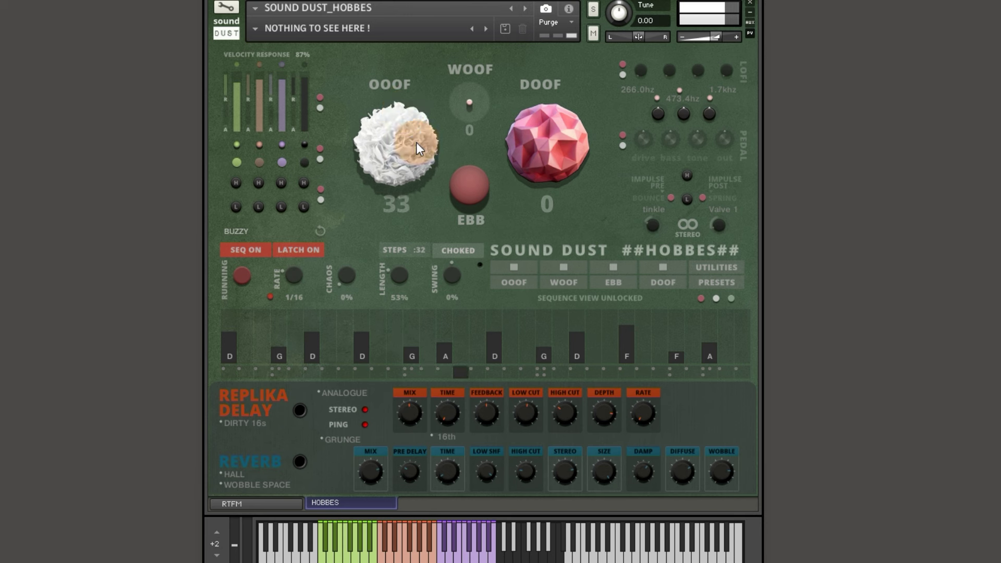
Switch on the OOOF modulation sequence, raise step 4 and add a bar on step 5.
{"action": "left_click", "coordinate": [511, 284]}
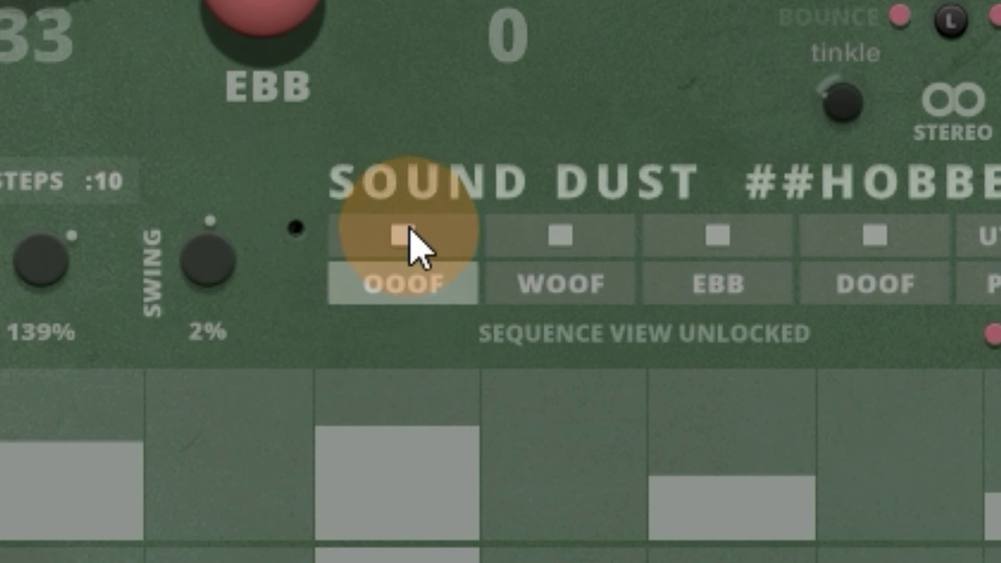
{"action": "left_click", "coordinate": [410, 234]}
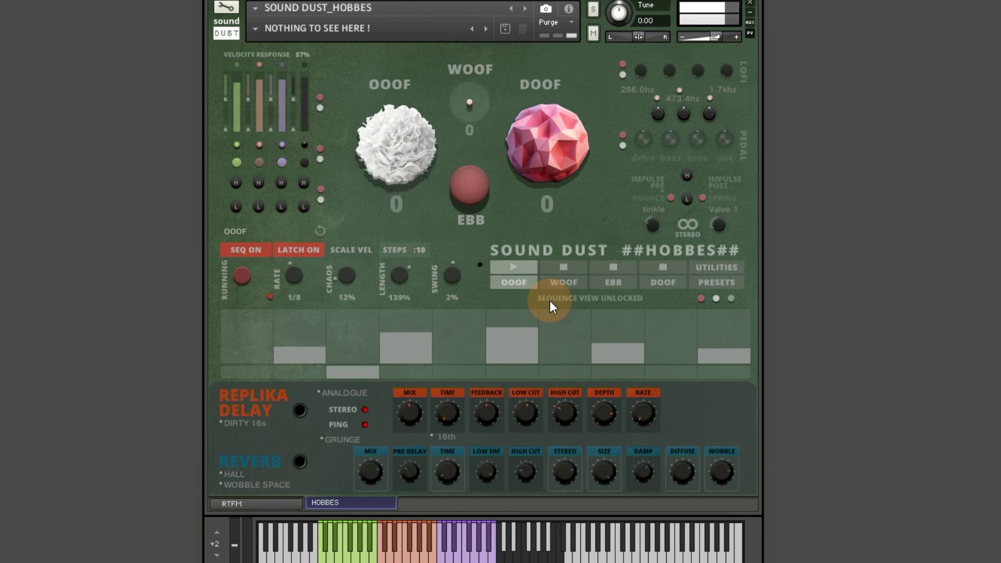
{"action": "left_click_drag", "start_coordinate": [423, 320], "coordinate": [462, 336]}
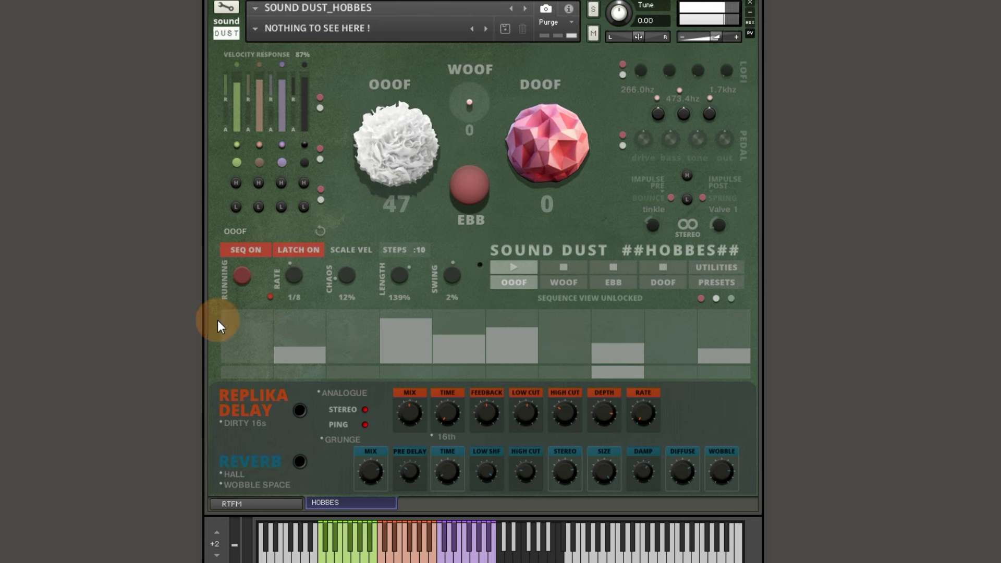
Load the KICK - COLD SWEAT preset into the OOOF sequence and close the preset browser.
{"action": "left_click", "coordinate": [721, 268]}
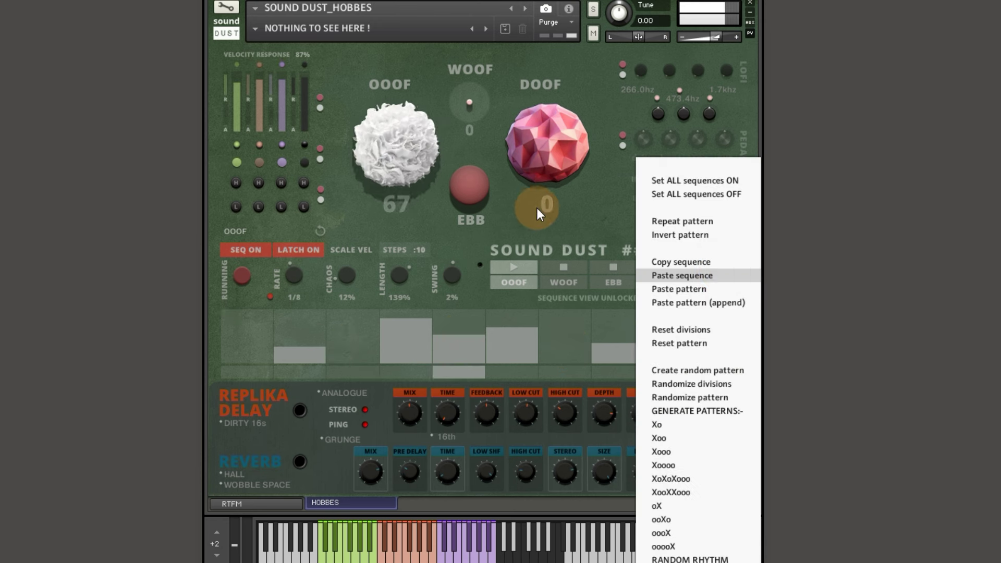
{"action": "left_click", "coordinate": [709, 283]}
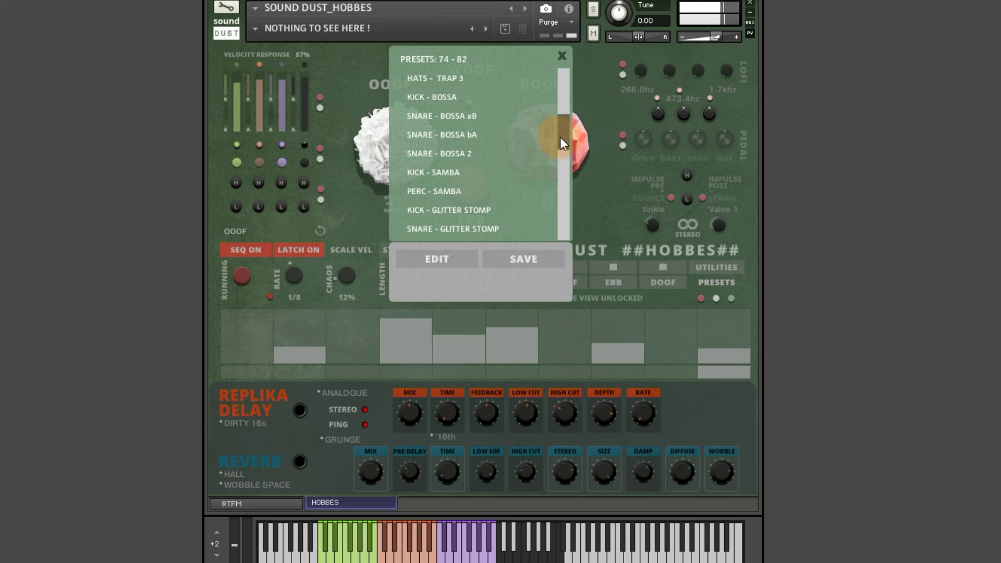
{"action": "scroll", "coordinate": [566, 99], "scroll_direction": "up", "scroll_amount": 15}
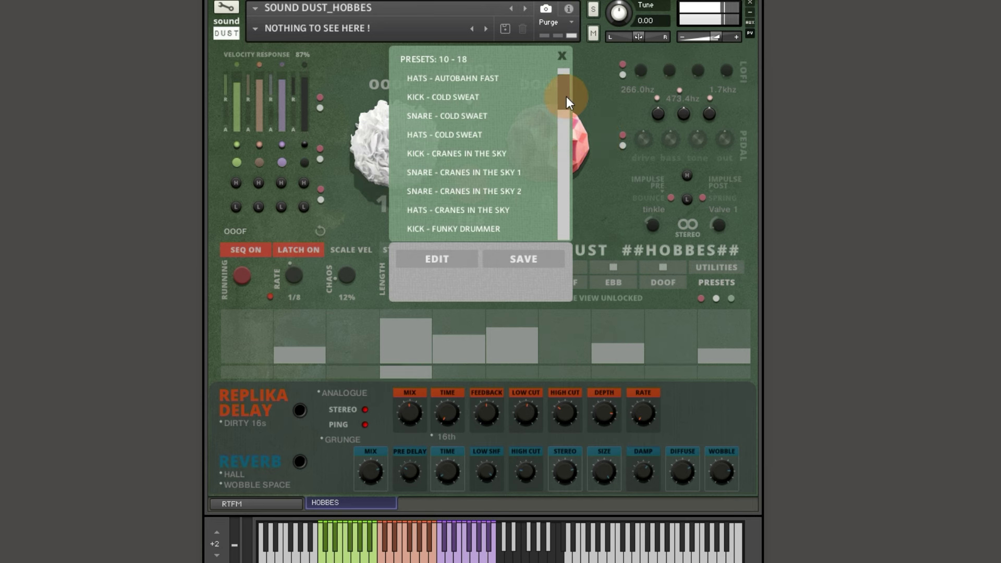
{"action": "left_click", "coordinate": [462, 97]}
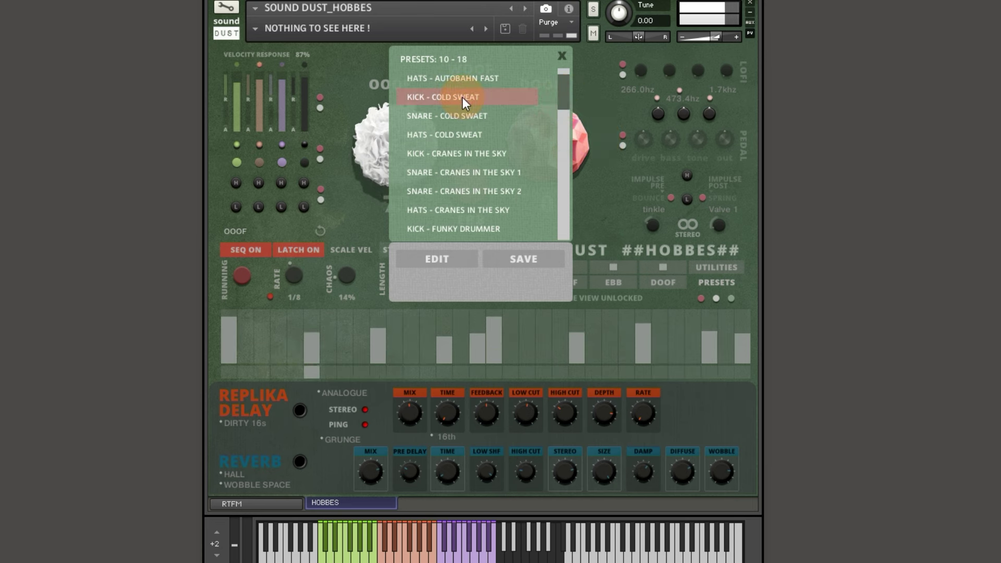
{"action": "left_click", "coordinate": [564, 55]}
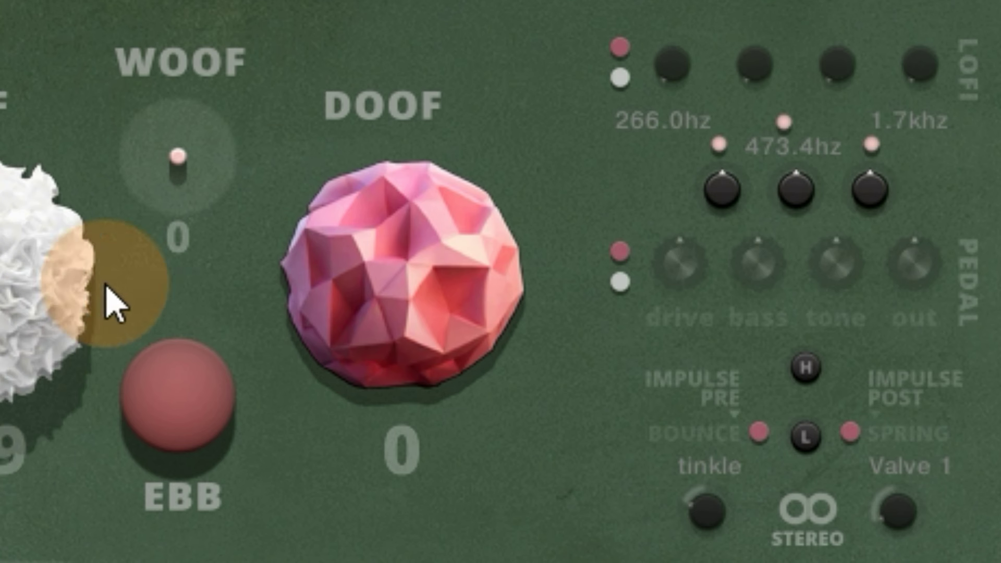
Sweep the WOOF filter amount while the pattern plays and leave it at about 37.
{"action": "left_click_drag", "start_coordinate": [175, 156], "coordinate": [812, 196]}
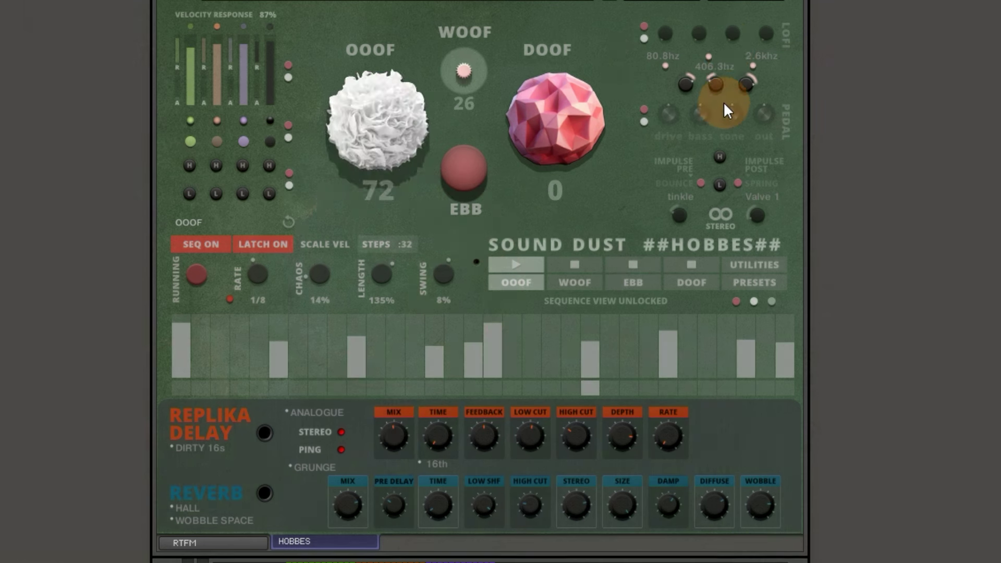
{"action": "mouse_move", "coordinate": [709, 55]}
{"action": "left_mouse_down"}
{"action": "mouse_move", "coordinate": [788, 1]}
{"action": "mouse_move", "coordinate": [731, 82]}
{"action": "mouse_move", "coordinate": [737, 24]}
{"action": "mouse_move", "coordinate": [481, 66]}
{"action": "left_mouse_up"}
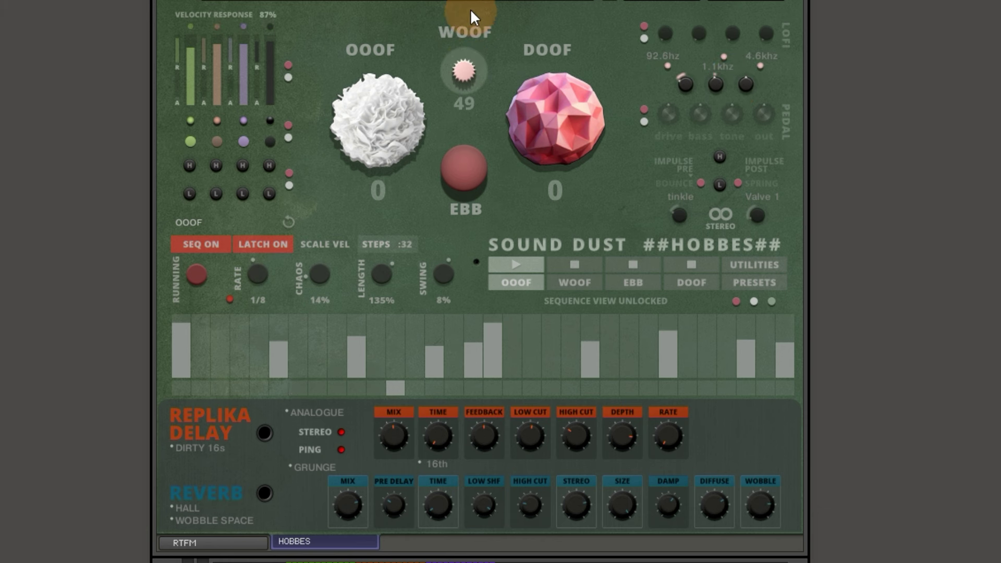
{"action": "left_click_drag", "start_coordinate": [477, 16], "coordinate": [471, 36]}
Draw a wave-shaped 32-step WOOF sequence at a 1/32 rate, switch it on, and lower step 10.
{"action": "left_click", "coordinate": [565, 283]}
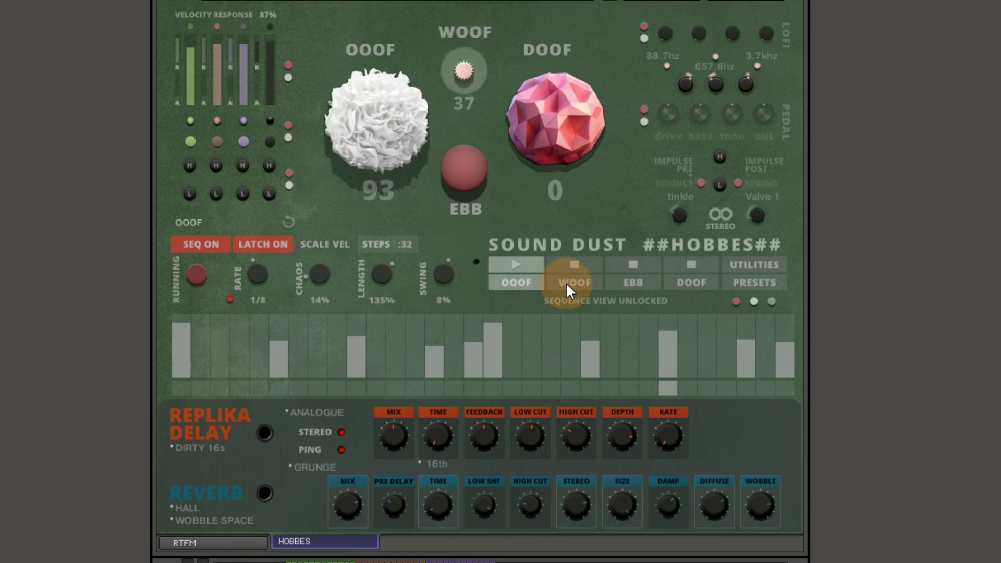
{"action": "left_click_drag", "start_coordinate": [550, 373], "coordinate": [790, 342]}
{"action": "mouse_move", "coordinate": [252, 280]}
{"action": "left_mouse_down"}
{"action": "mouse_move", "coordinate": [255, 337]}
{"action": "mouse_move", "coordinate": [522, 373]}
{"action": "left_mouse_up"}
{"action": "left_click", "coordinate": [577, 264]}
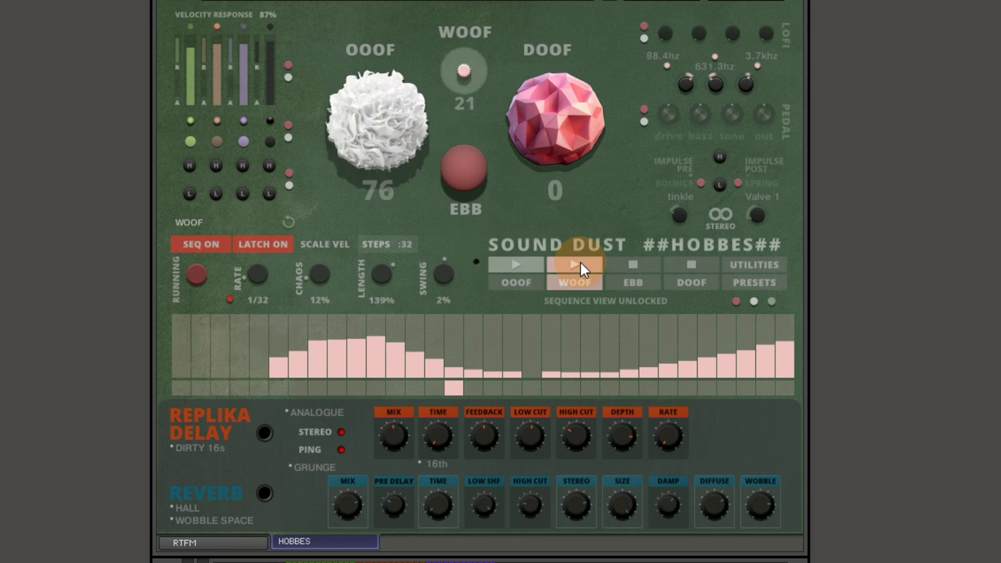
{"action": "left_click", "coordinate": [348, 358]}
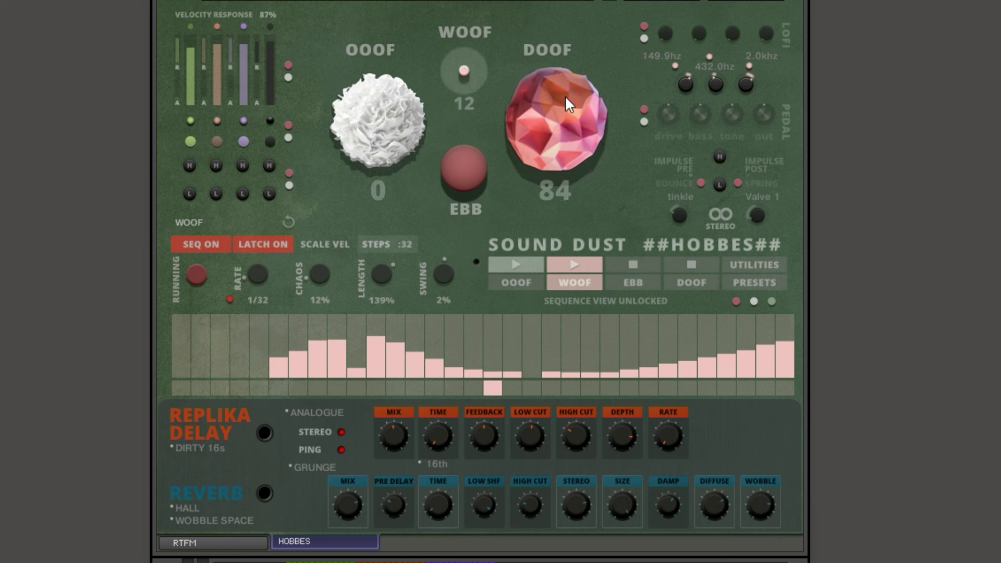
Sweep the DOOF amount by hand and raise it to 127.
{"action": "left_click_drag", "start_coordinate": [569, 136], "coordinate": [549, 152]}
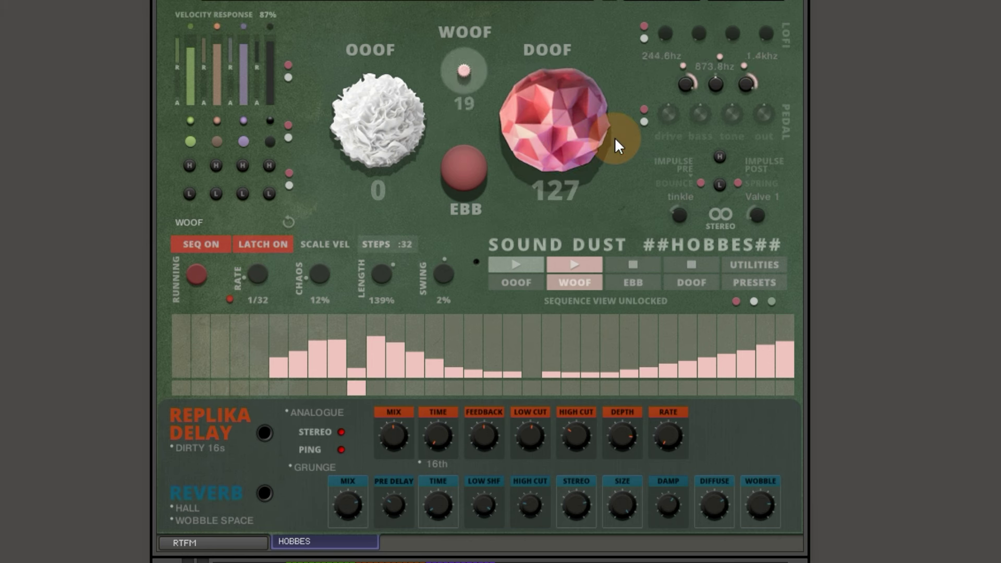
{"action": "left_click_drag", "start_coordinate": [615, 137], "coordinate": [552, 146]}
{"action": "left_click", "coordinate": [399, 33]}
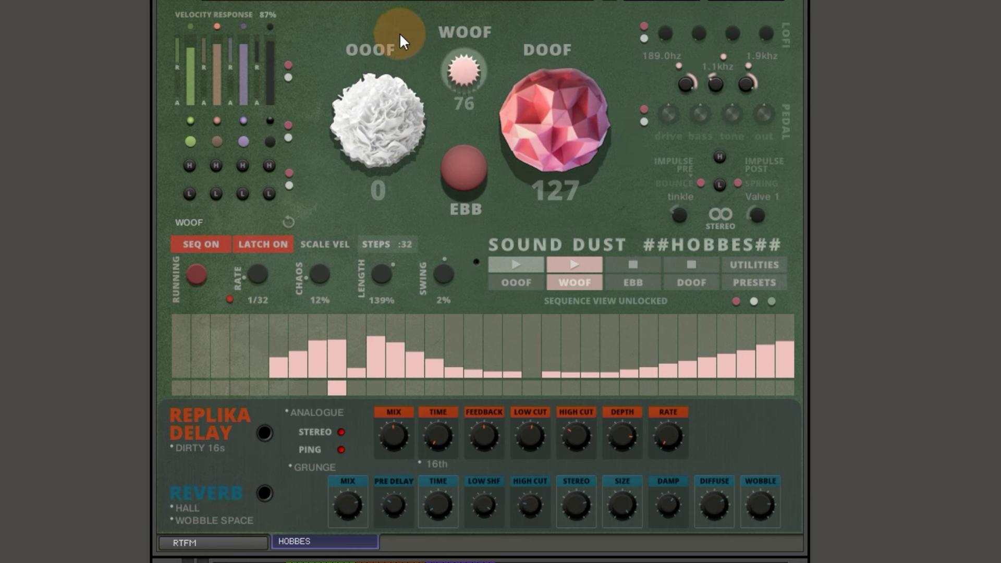
Switch on the DOOF sequence, set its rate to 3/32, and redraw the bar heights across the pattern.
{"action": "left_click", "coordinate": [692, 281]}
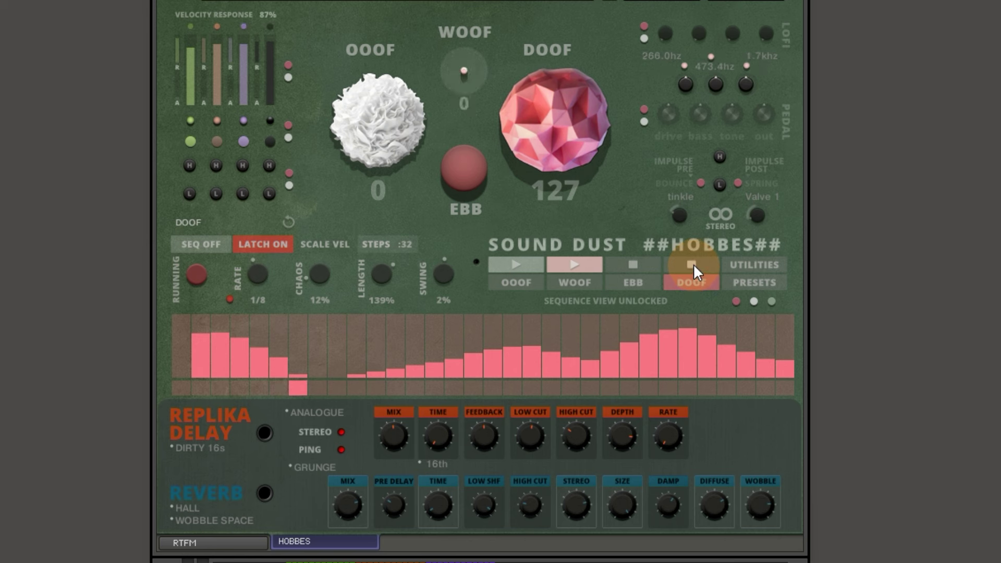
{"action": "left_click", "coordinate": [694, 263]}
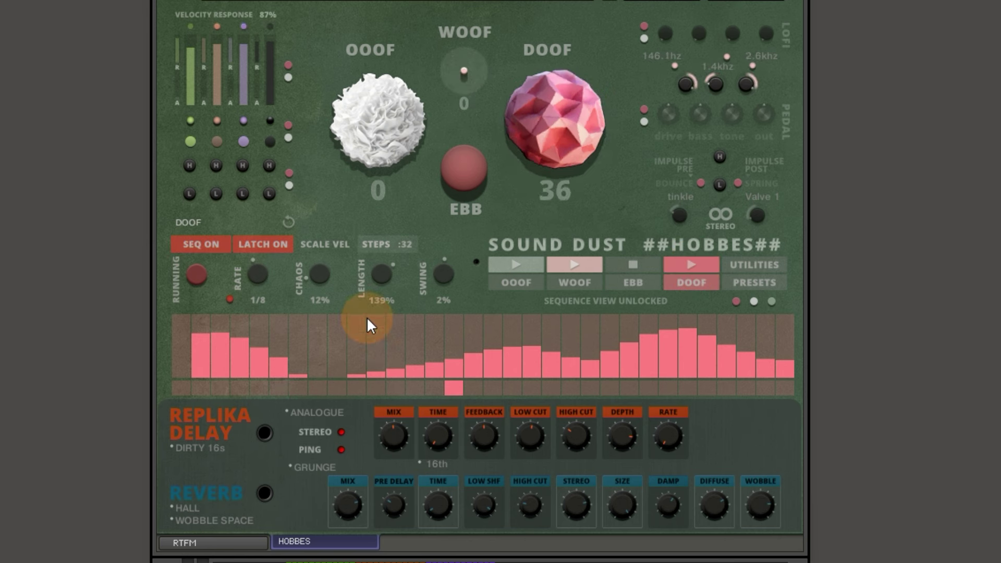
{"action": "left_click_drag", "start_coordinate": [261, 280], "coordinate": [261, 295]}
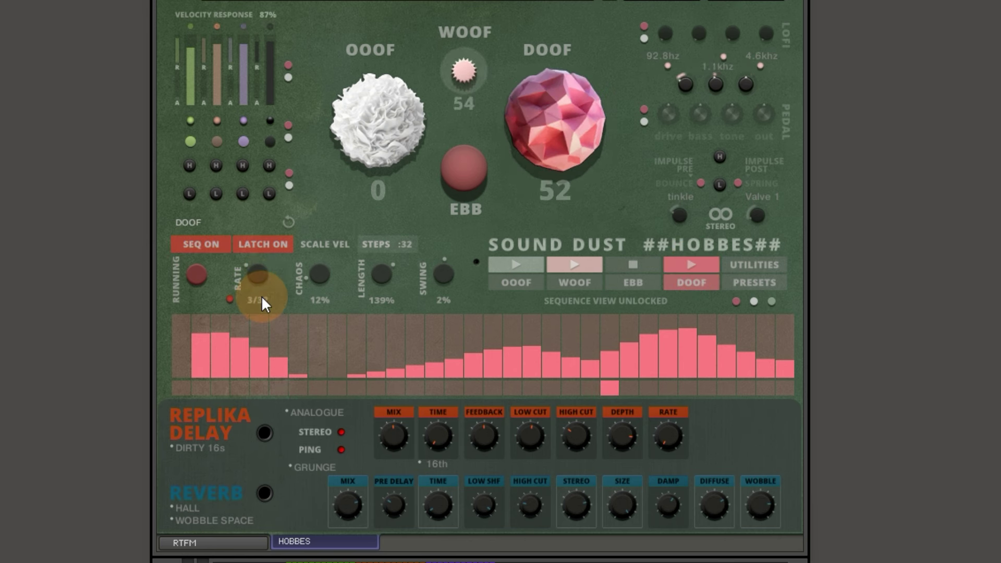
{"action": "mouse_move", "coordinate": [182, 360]}
{"action": "left_mouse_down"}
{"action": "mouse_move", "coordinate": [313, 330]}
{"action": "mouse_move", "coordinate": [465, 364]}
{"action": "mouse_move", "coordinate": [687, 352]}
{"action": "mouse_move", "coordinate": [315, 361]}
{"action": "mouse_move", "coordinate": [278, 353]}
{"action": "left_mouse_up"}
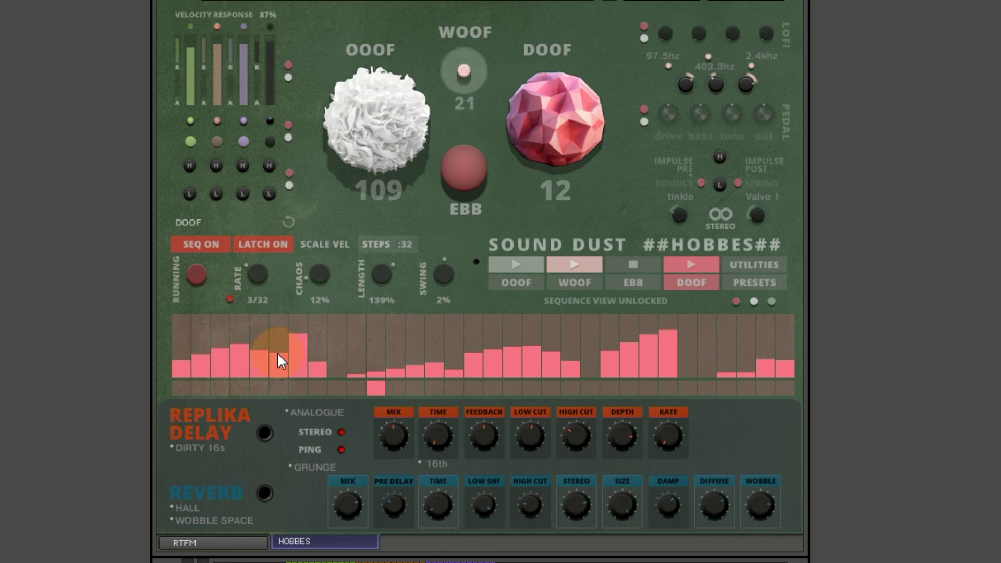
Bypass OOOF and WOOF to hear DOOF without them, and switch both effects back on.
{"action": "left_click", "coordinate": [368, 48]}
{"action": "left_click", "coordinate": [480, 30]}
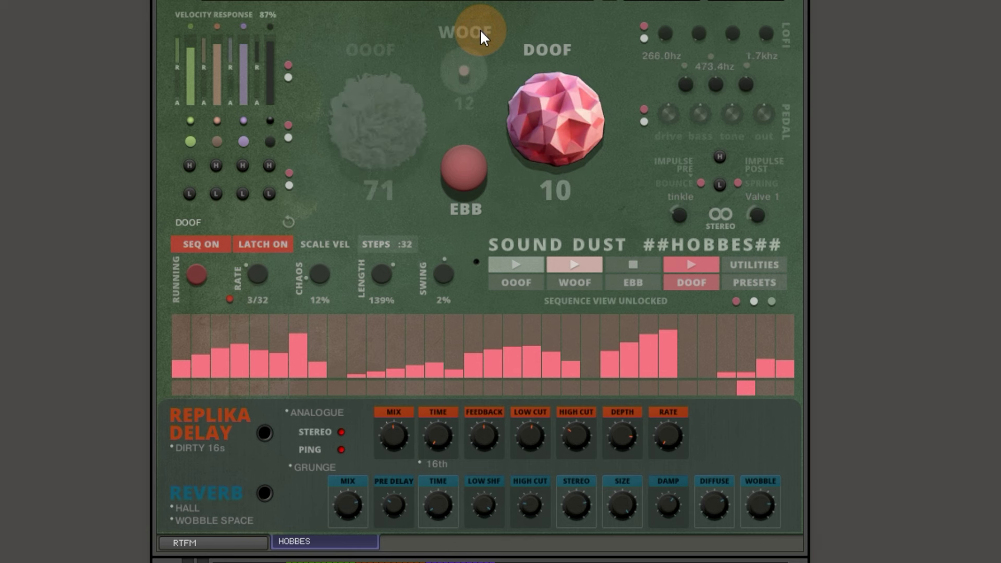
{"action": "left_click", "coordinate": [479, 30]}
{"action": "left_click", "coordinate": [365, 49]}
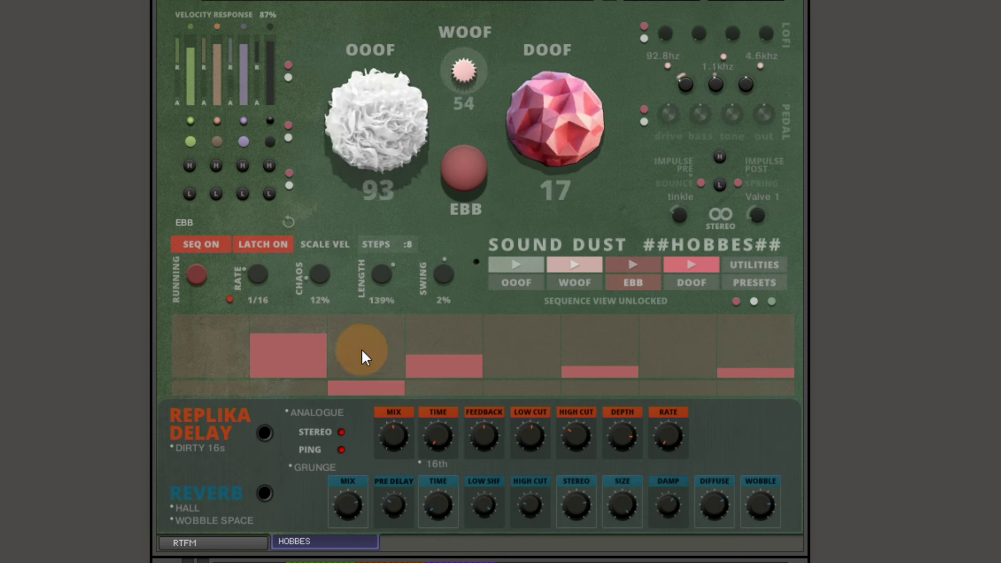
Raise steps 4, 6 and 8 of the EBB sequence and set its rate to 1/8.
{"action": "left_click", "coordinate": [465, 352]}
{"action": "left_click_drag", "start_coordinate": [456, 336], "coordinate": [457, 318]}
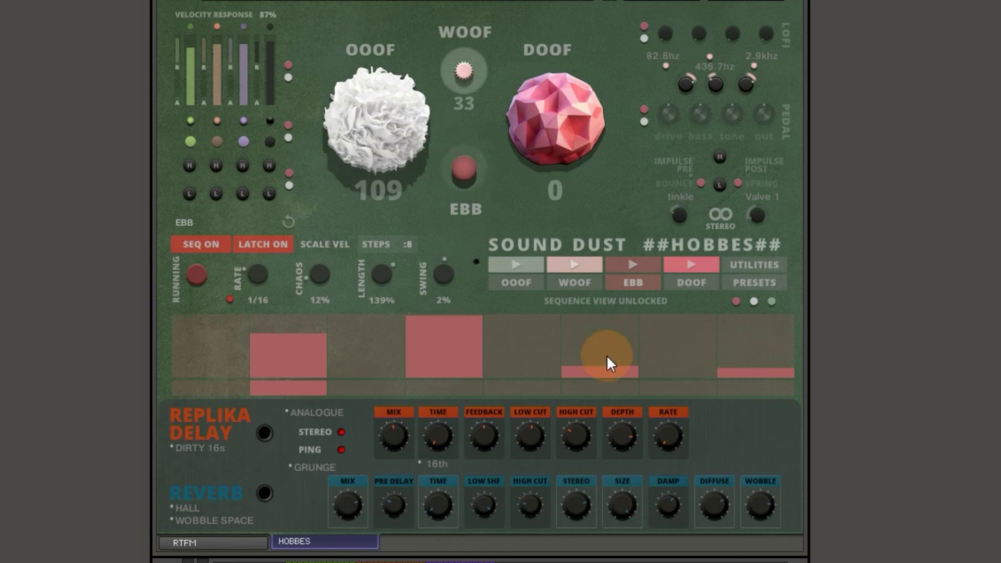
{"action": "left_click_drag", "start_coordinate": [608, 356], "coordinate": [611, 317]}
{"action": "left_click_drag", "start_coordinate": [726, 362], "coordinate": [734, 336]}
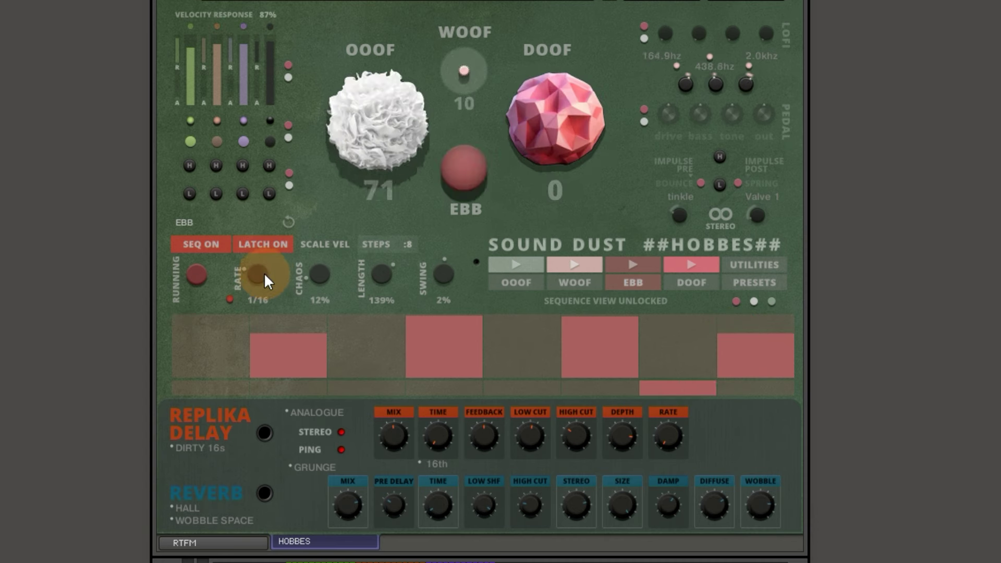
{"action": "left_click_drag", "start_coordinate": [264, 272], "coordinate": [273, 236]}
Lower steps 4, 6 and 8 of the EBB sequence, with step 8 at 33, and bypass WOOF.
{"action": "left_click", "coordinate": [613, 267]}
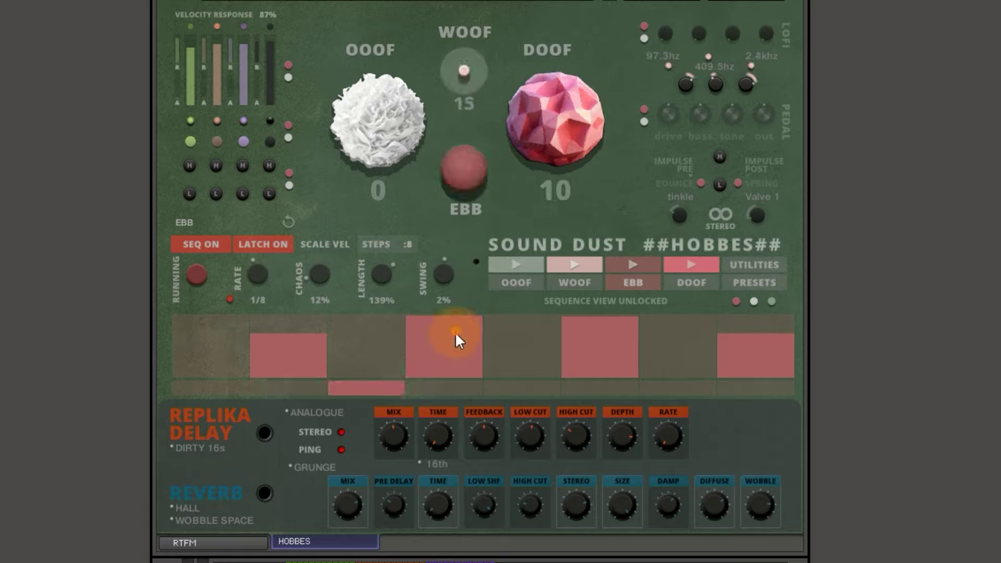
{"action": "left_click_drag", "start_coordinate": [456, 332], "coordinate": [615, 358]}
{"action": "left_click", "coordinate": [750, 361]}
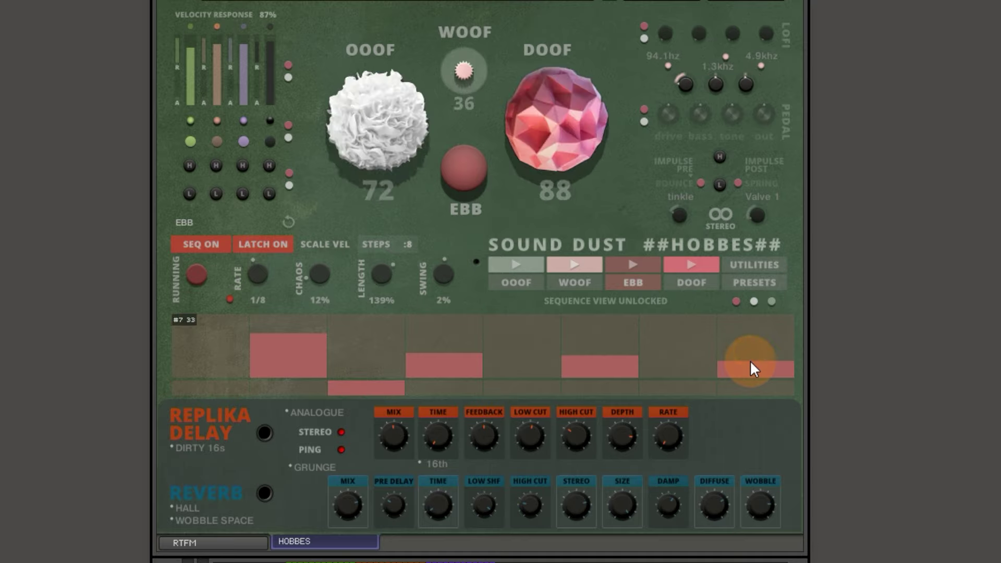
{"action": "left_click_drag", "start_coordinate": [472, 65], "coordinate": [472, 32]}
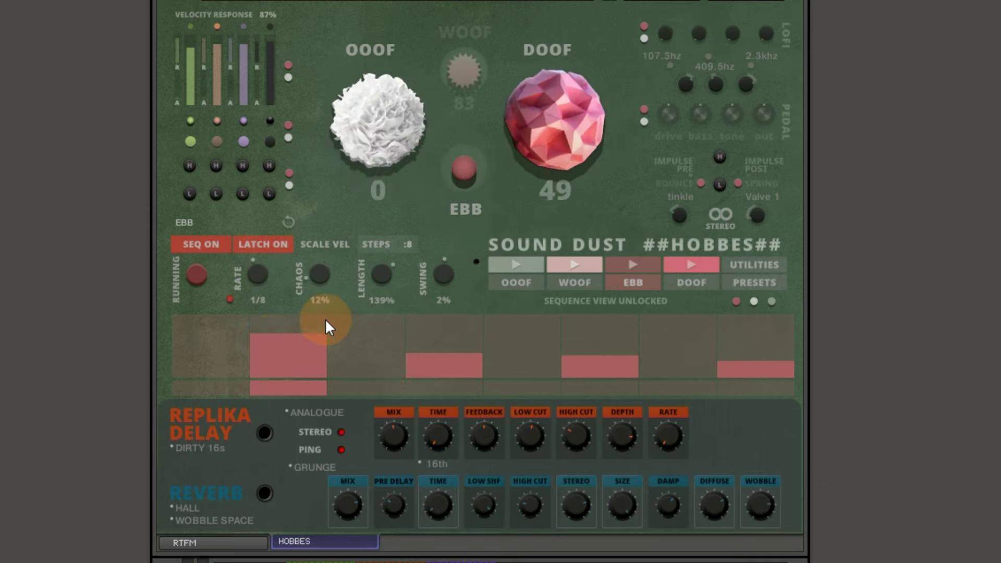
Lower step 2 and raise step 4 of the EBB sequence, and invert the pattern.
{"action": "left_click", "coordinate": [284, 362]}
{"action": "left_click", "coordinate": [456, 331]}
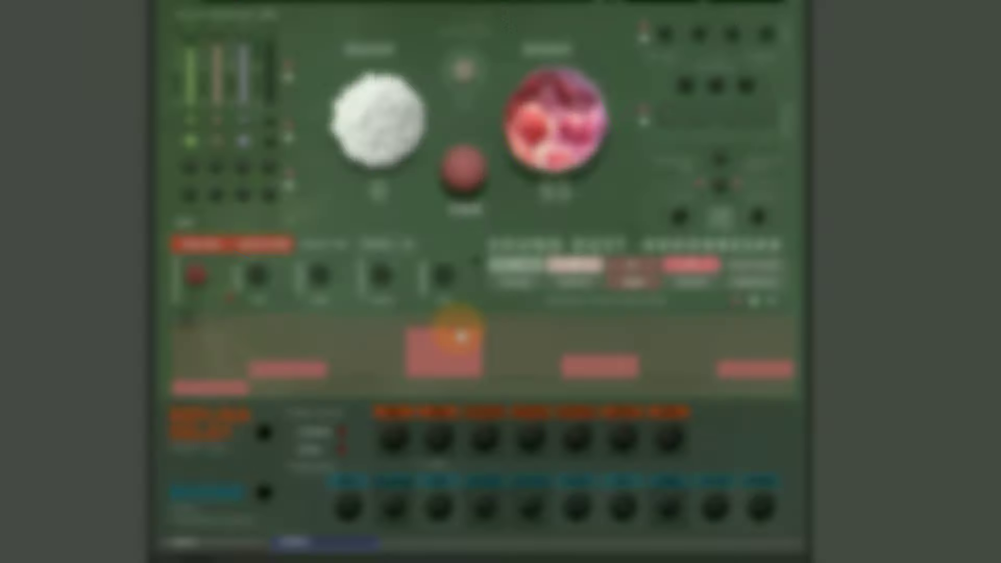
{"action": "left_click", "coordinate": [455, 337]}
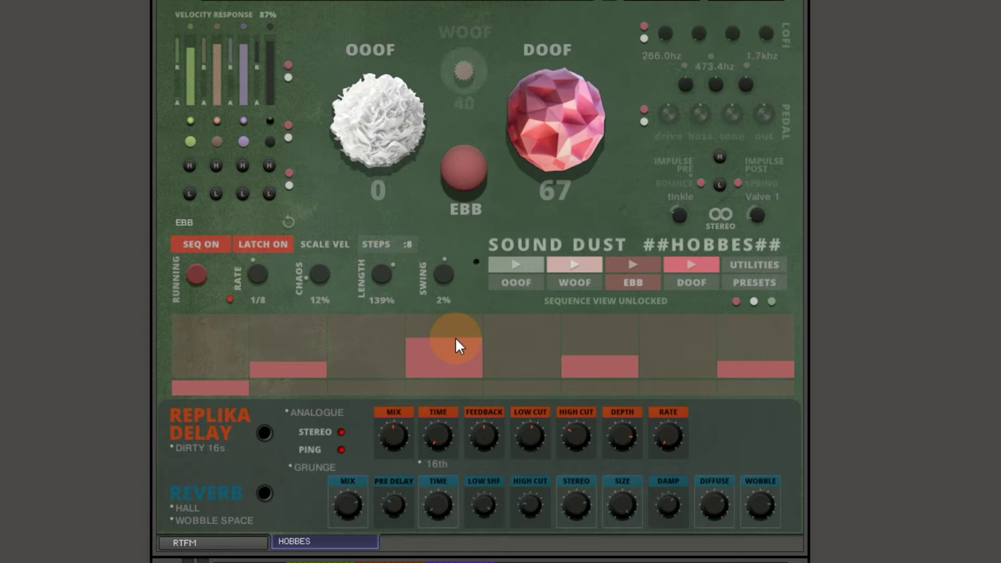
{"action": "left_click", "coordinate": [762, 264]}
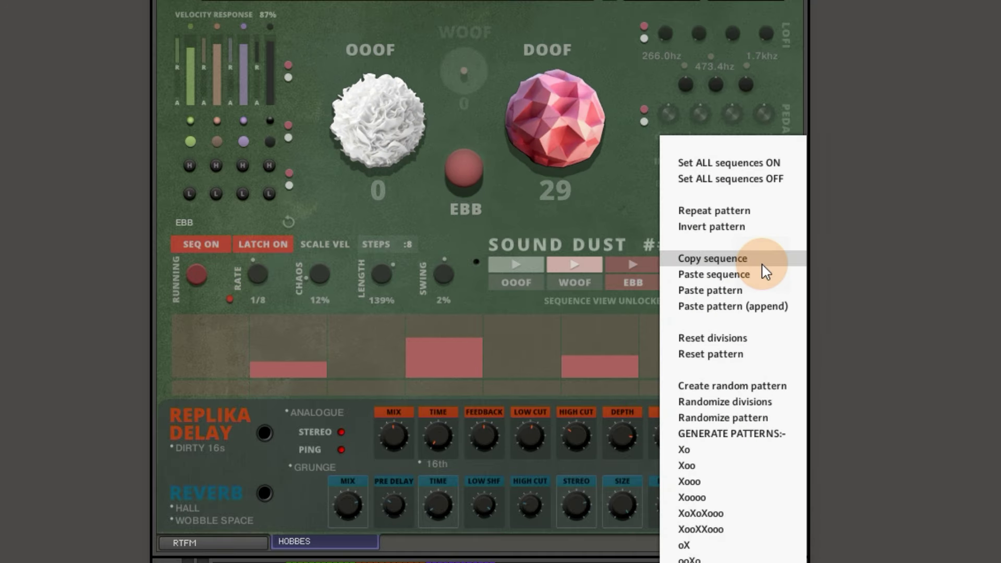
{"action": "left_click", "coordinate": [749, 224]}
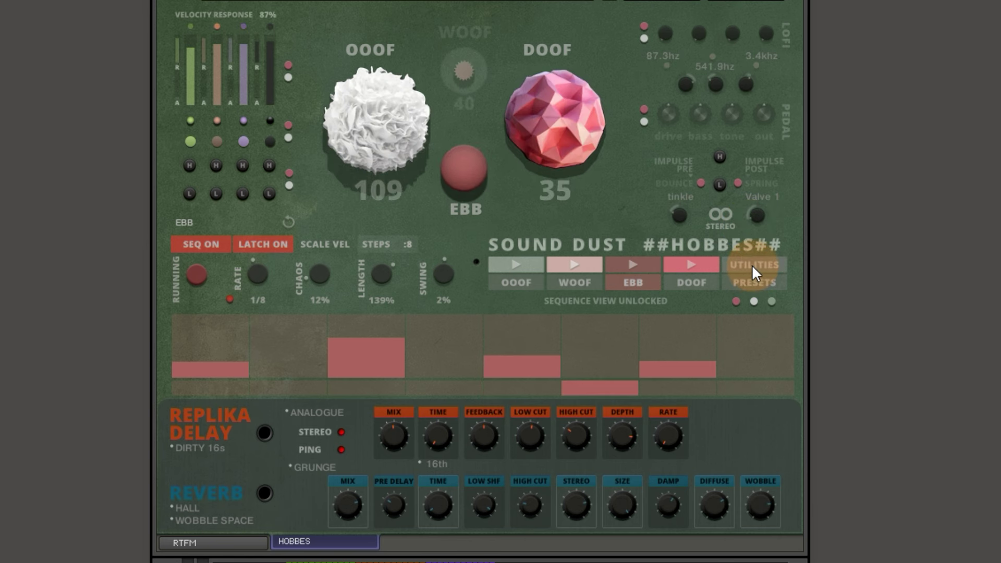
Load the KICK - MEMPHIS preset into the EBB sequence and close the preset browser.
{"action": "left_click", "coordinate": [758, 281]}
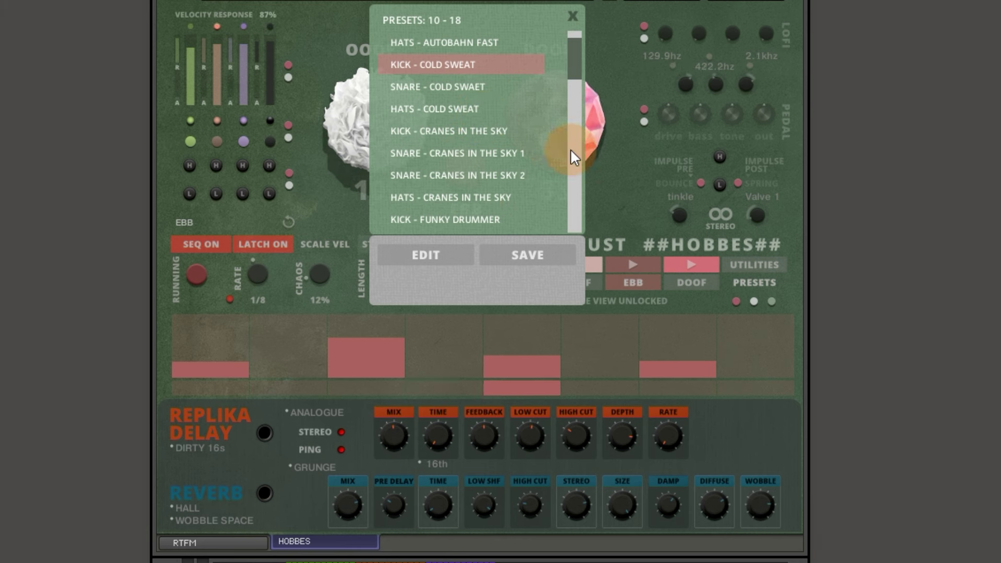
{"action": "left_click", "coordinate": [574, 92]}
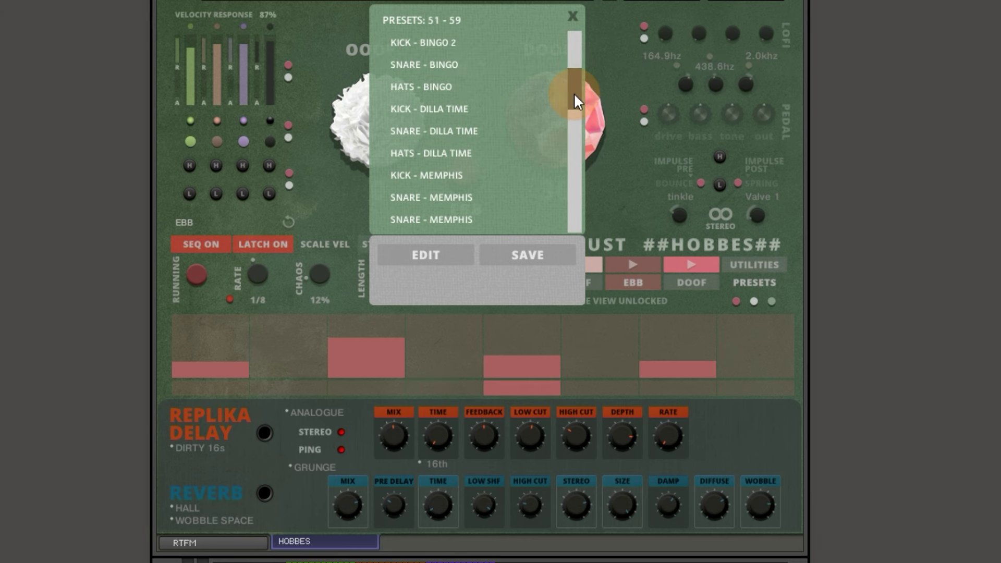
{"action": "left_click", "coordinate": [420, 175]}
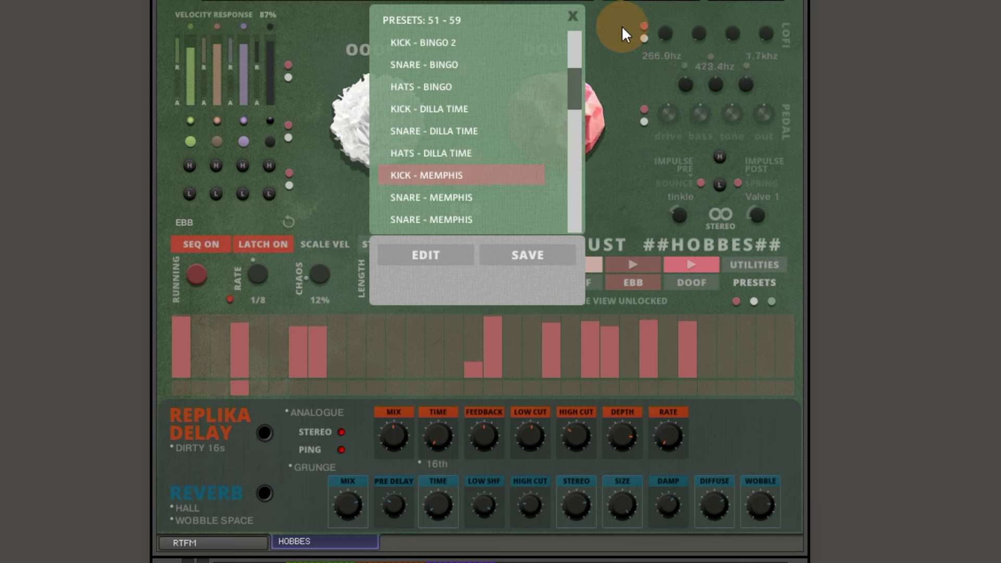
{"action": "left_click", "coordinate": [574, 16]}
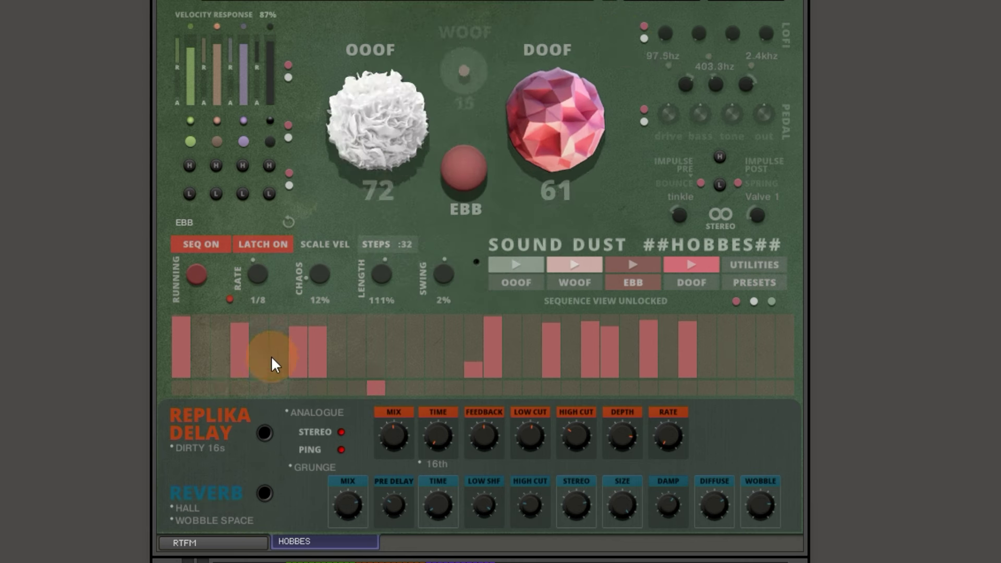
Invert the 32-step EBB pattern and redraw its bar heights, lowering bars near the beginning and end of the sequence.
{"action": "left_click", "coordinate": [765, 264]}
{"action": "left_click", "coordinate": [711, 227]}
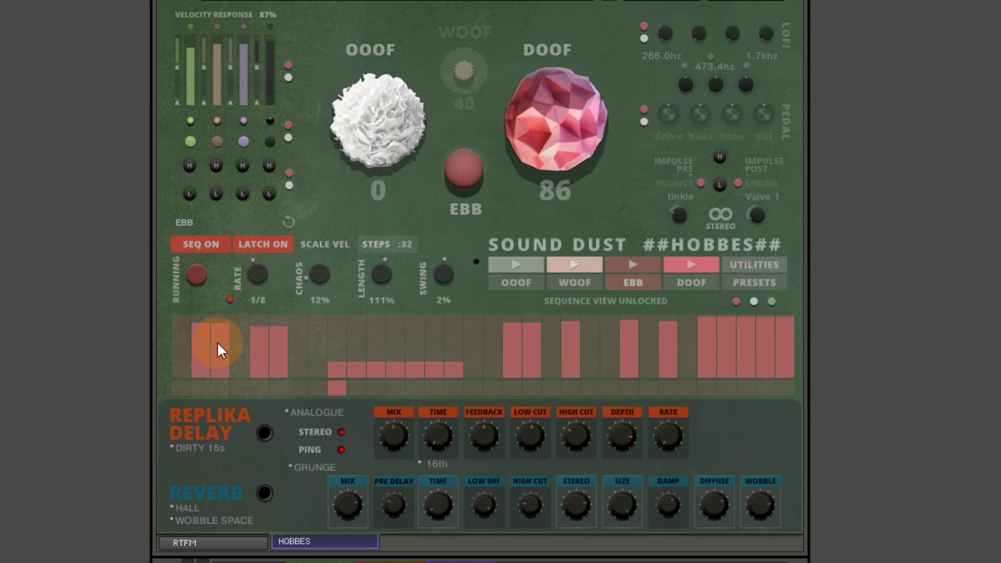
{"action": "left_click_drag", "start_coordinate": [262, 276], "coordinate": [262, 243]}
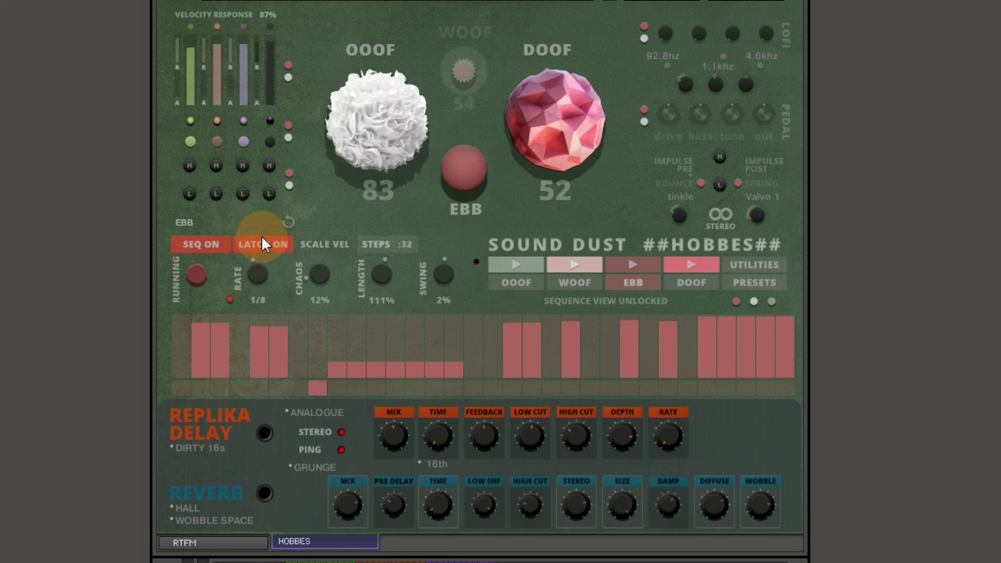
{"action": "mouse_move", "coordinate": [215, 348]}
{"action": "left_mouse_down"}
{"action": "mouse_move", "coordinate": [461, 375]}
{"action": "mouse_move", "coordinate": [567, 346]}
{"action": "mouse_move", "coordinate": [678, 370]}
{"action": "mouse_move", "coordinate": [670, 364]}
{"action": "mouse_move", "coordinate": [721, 353]}
{"action": "mouse_move", "coordinate": [783, 370]}
{"action": "mouse_move", "coordinate": [709, 340]}
{"action": "left_mouse_up"}
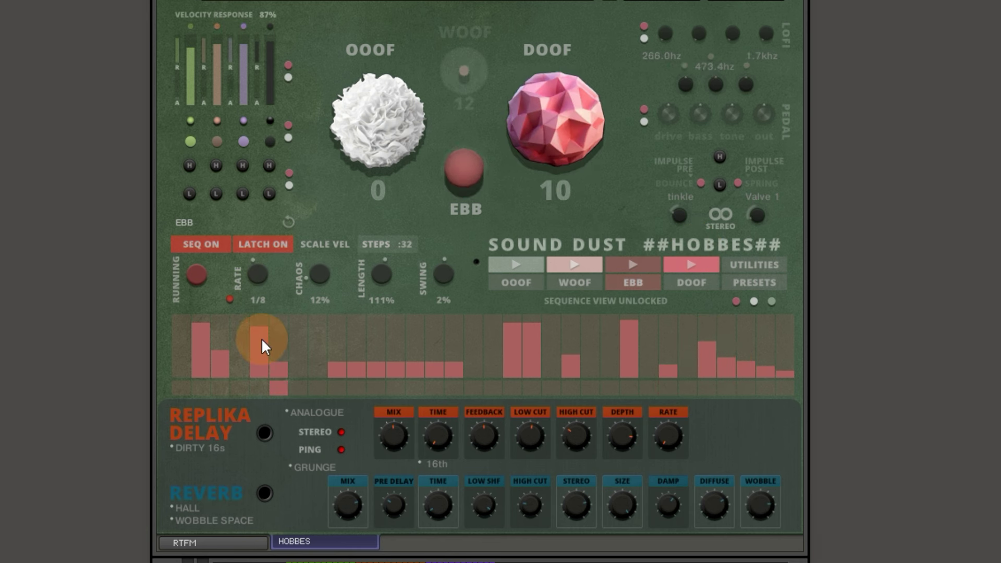
{"action": "left_click_drag", "start_coordinate": [254, 342], "coordinate": [198, 352]}
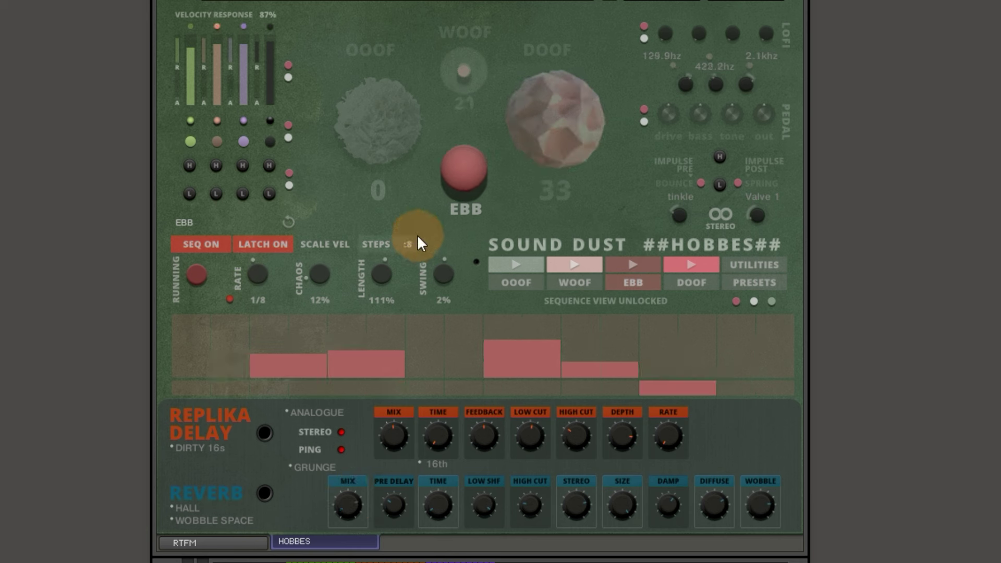
Reduce the EBB sequence to 8 steps with bars on steps 2, 4, 6 and 8, and set the swing to 3%.
{"action": "left_click_drag", "start_coordinate": [417, 235], "coordinate": [411, 245]}
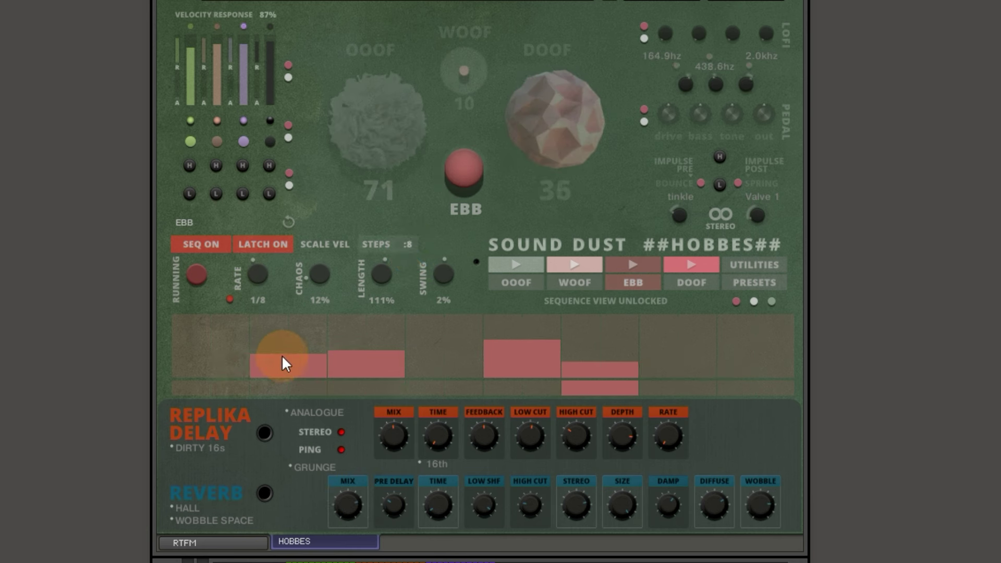
{"action": "mouse_move", "coordinate": [281, 360]}
{"action": "left_mouse_down"}
{"action": "mouse_move", "coordinate": [364, 403]}
{"action": "mouse_move", "coordinate": [440, 339]}
{"action": "mouse_move", "coordinate": [750, 376]}
{"action": "mouse_move", "coordinate": [751, 365]}
{"action": "mouse_move", "coordinate": [375, 375]}
{"action": "mouse_move", "coordinate": [440, 364]}
{"action": "left_mouse_up"}
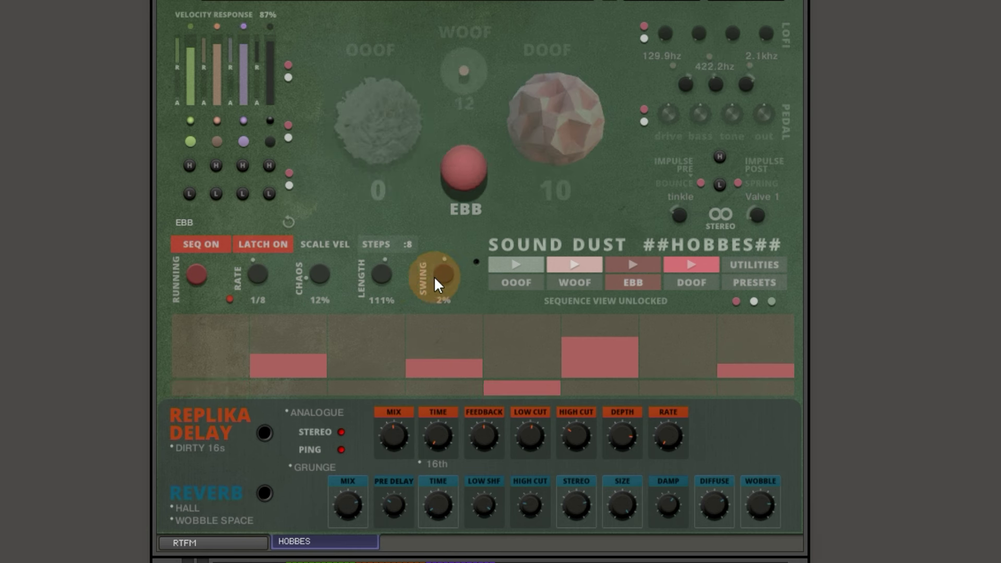
{"action": "mouse_move", "coordinate": [434, 277]}
{"action": "left_mouse_down"}
{"action": "mouse_move", "coordinate": [447, 220]}
{"action": "mouse_move", "coordinate": [468, 270]}
{"action": "mouse_move", "coordinate": [436, 282]}
{"action": "left_mouse_up"}
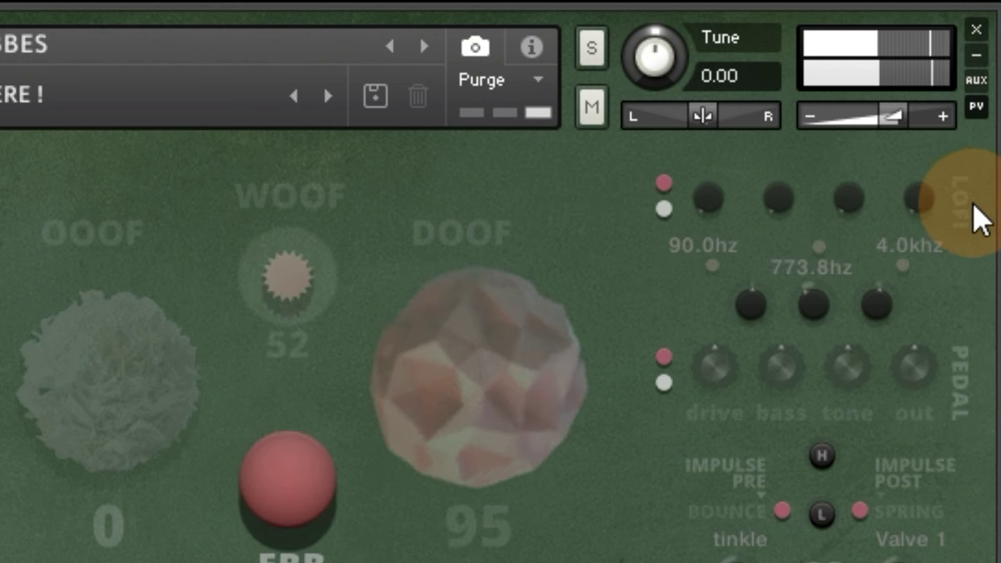
Switch on the LOFI effect and randomise its knob settings.
{"action": "left_click", "coordinate": [960, 203]}
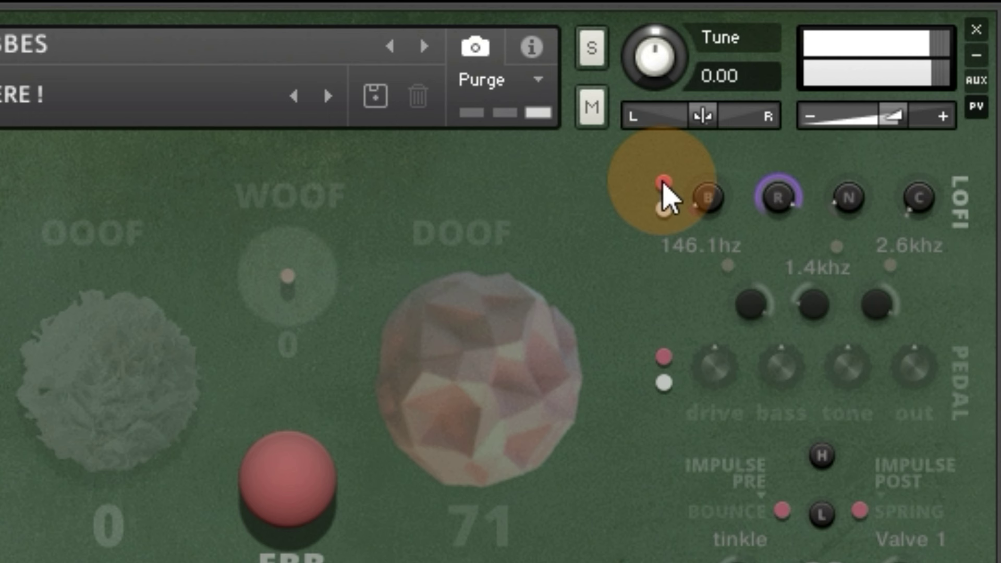
{"action": "left_click", "coordinate": [663, 182]}
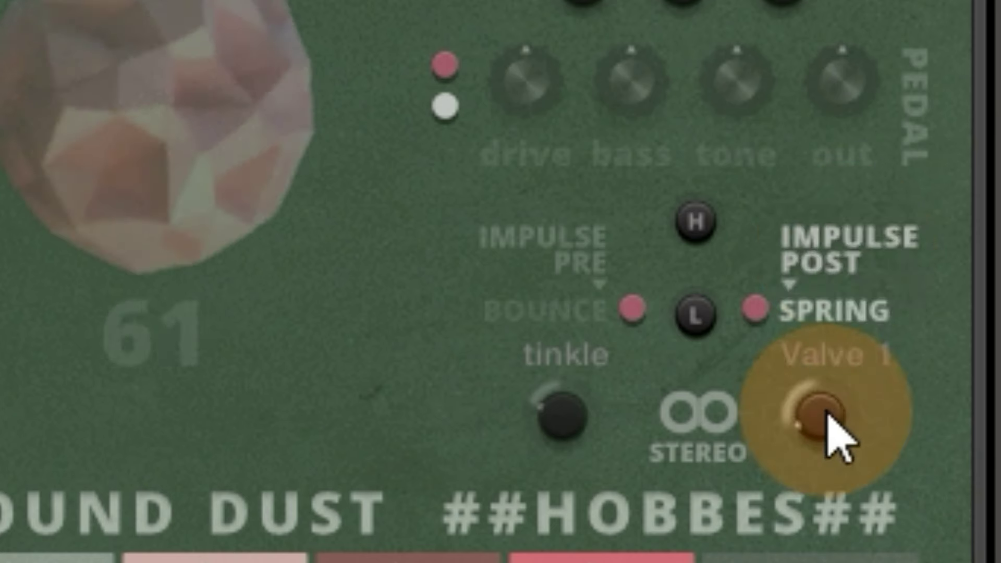
Cycle the Impulse Post effect through the MID, EPIC and DEVICE types to SUB with the E sub impulse.
{"action": "left_click", "coordinate": [757, 309]}
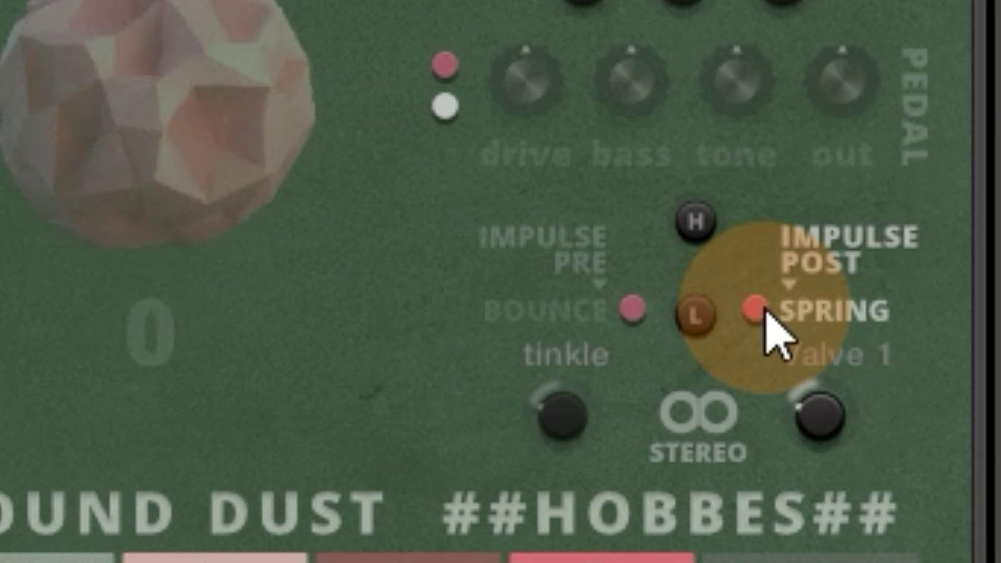
{"action": "left_click", "coordinate": [757, 309]}
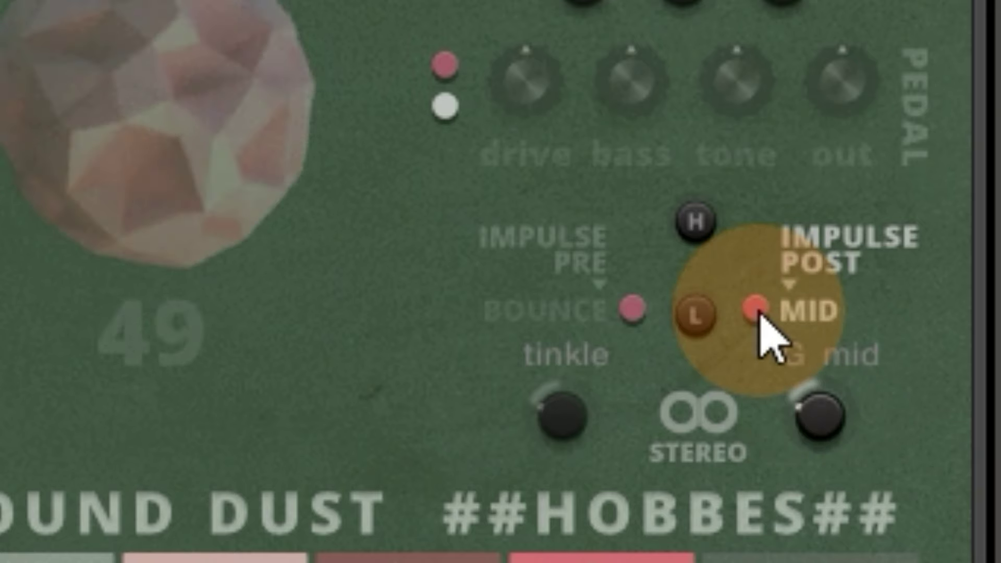
{"action": "left_click", "coordinate": [757, 309]}
{"action": "left_click", "coordinate": [757, 309]}
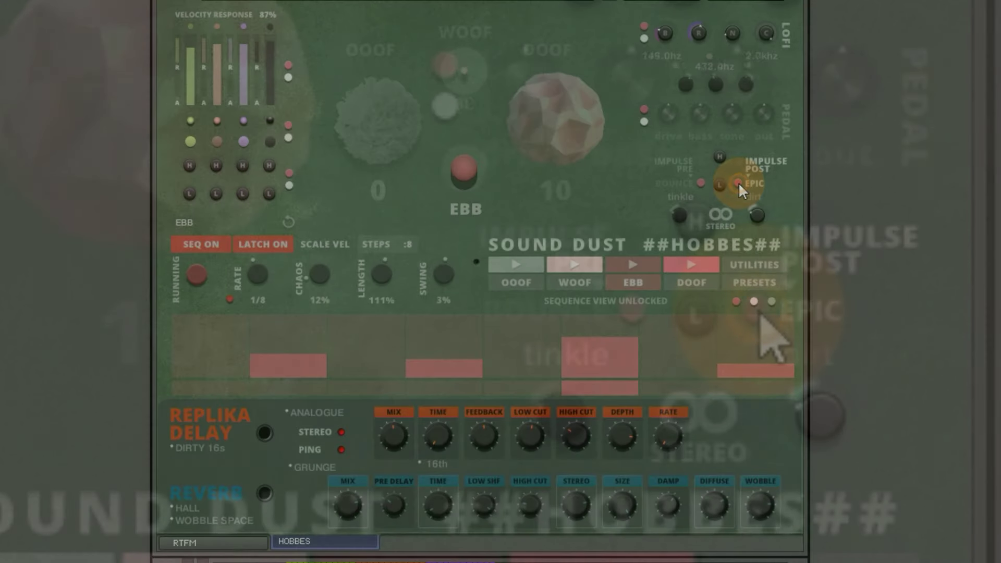
{"action": "left_click", "coordinate": [739, 182]}
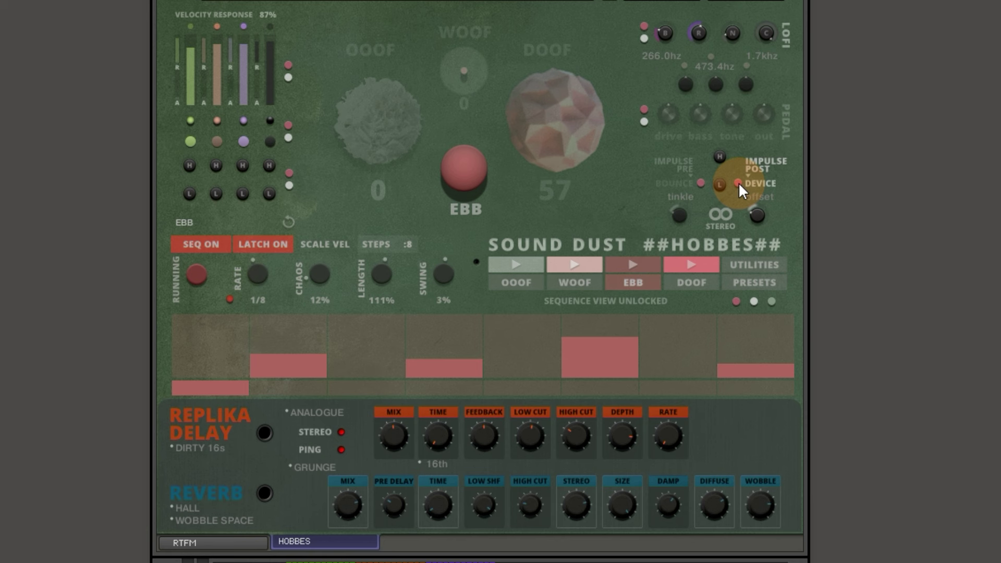
{"action": "left_click", "coordinate": [739, 182]}
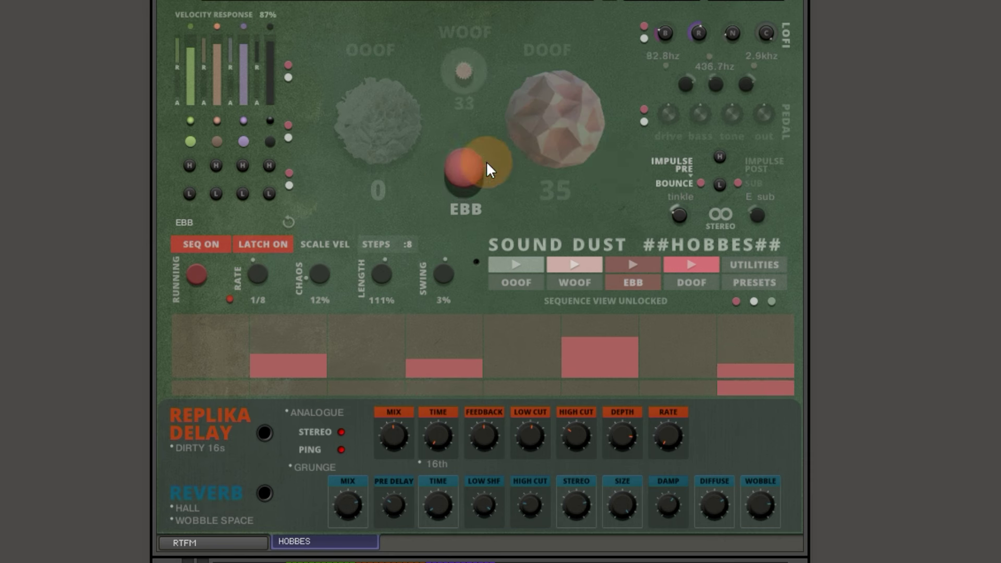
Cycle the Impulse Pre effect through several types, including SUB, MID, DEVICE, HIGH and LOW.
{"action": "left_click", "coordinate": [700, 183]}
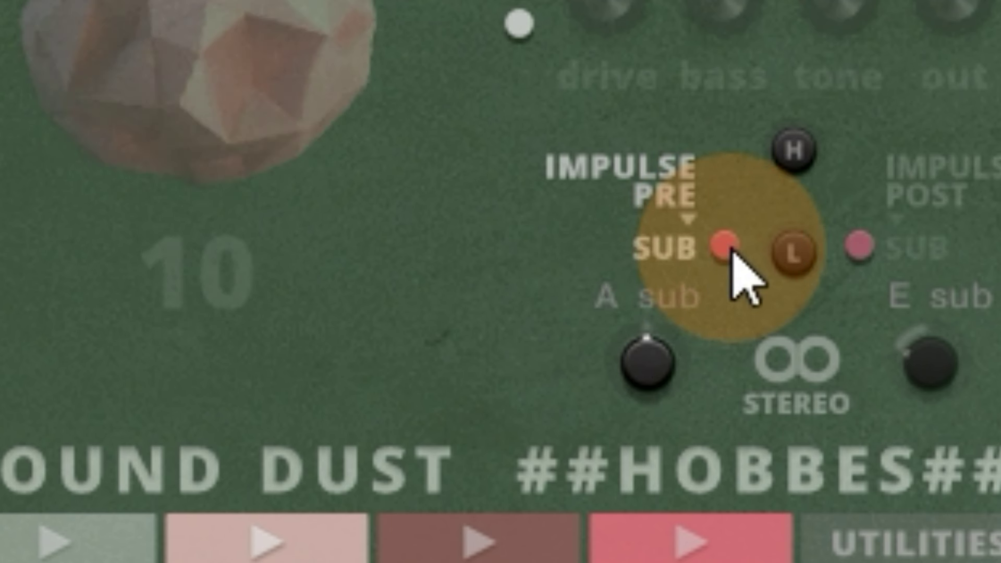
{"action": "left_click", "coordinate": [732, 251]}
{"action": "left_click", "coordinate": [732, 252]}
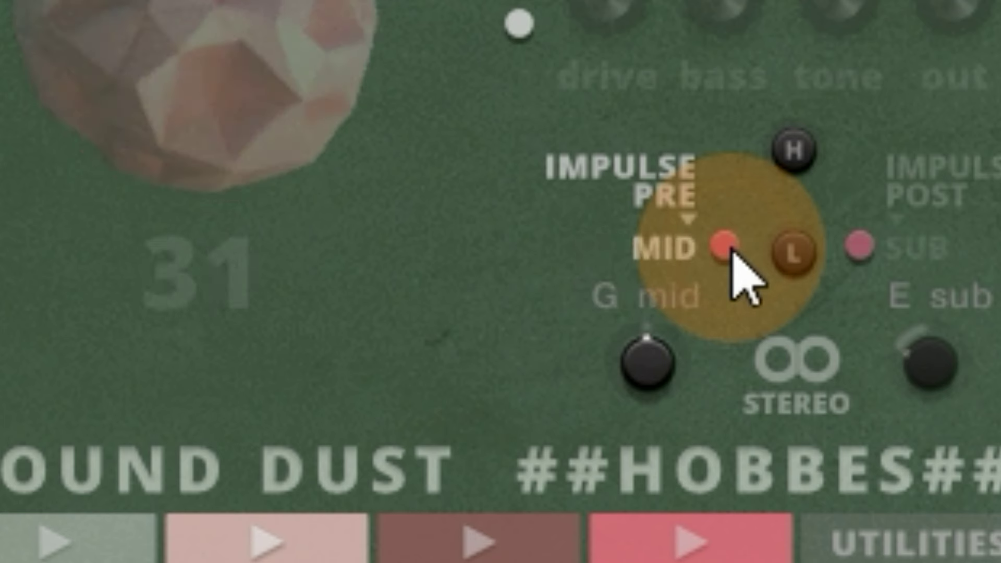
{"action": "left_click", "coordinate": [732, 252]}
{"action": "left_click", "coordinate": [732, 251]}
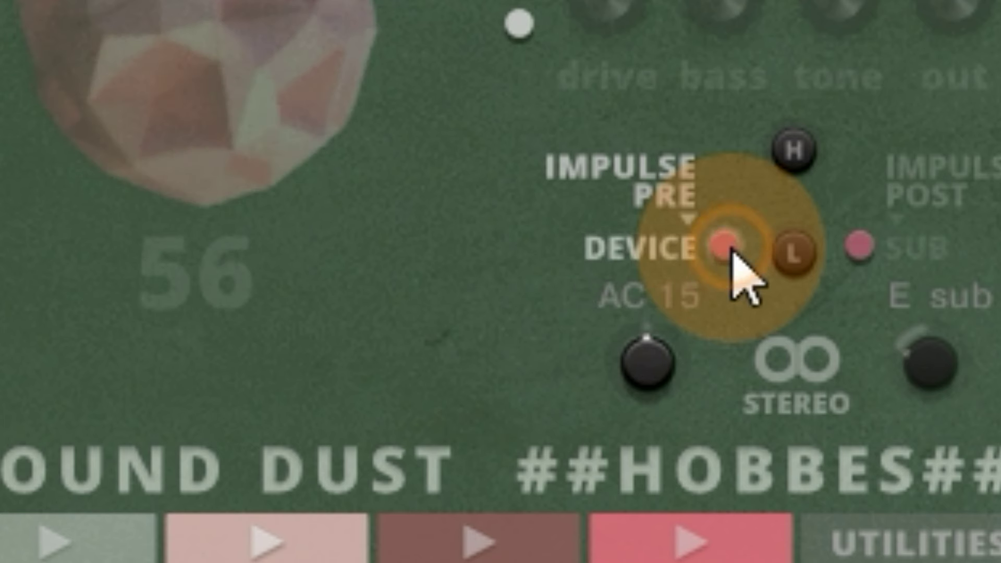
{"action": "left_click", "coordinate": [732, 252]}
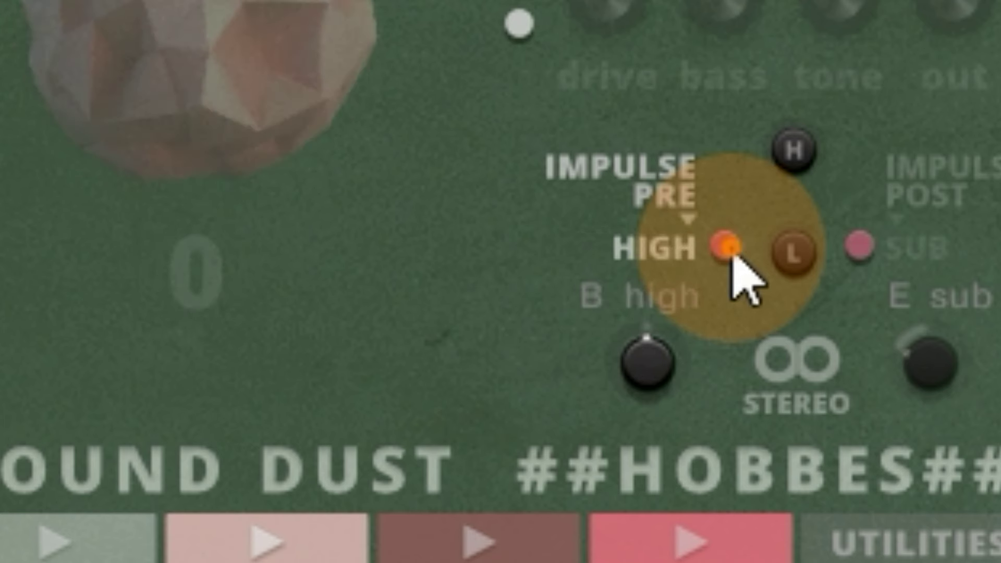
{"action": "left_click", "coordinate": [732, 251]}
Set the Impulse Pre type to SPRING and choose the tubby impulse.
{"action": "left_click", "coordinate": [688, 185]}
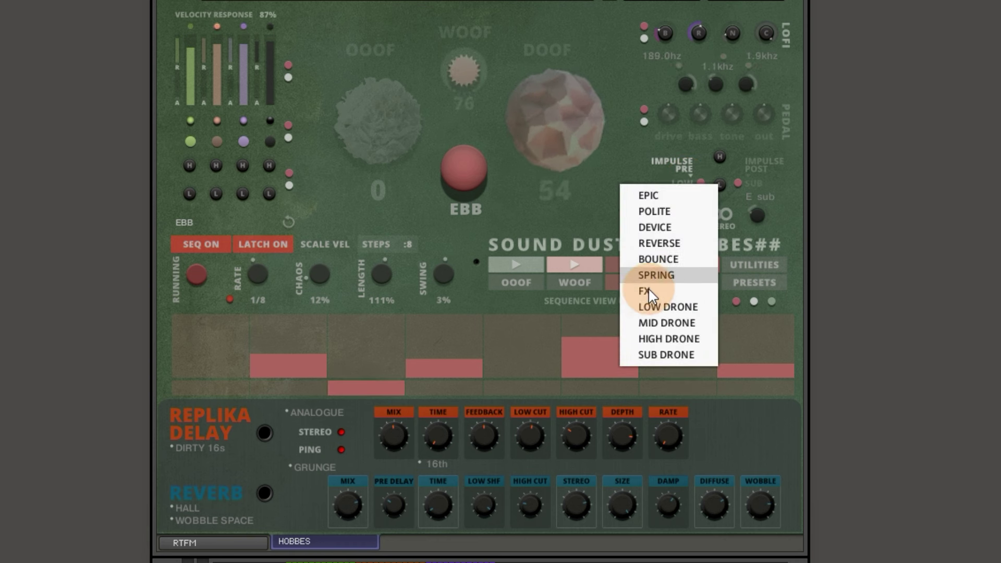
{"action": "left_click", "coordinate": [657, 275]}
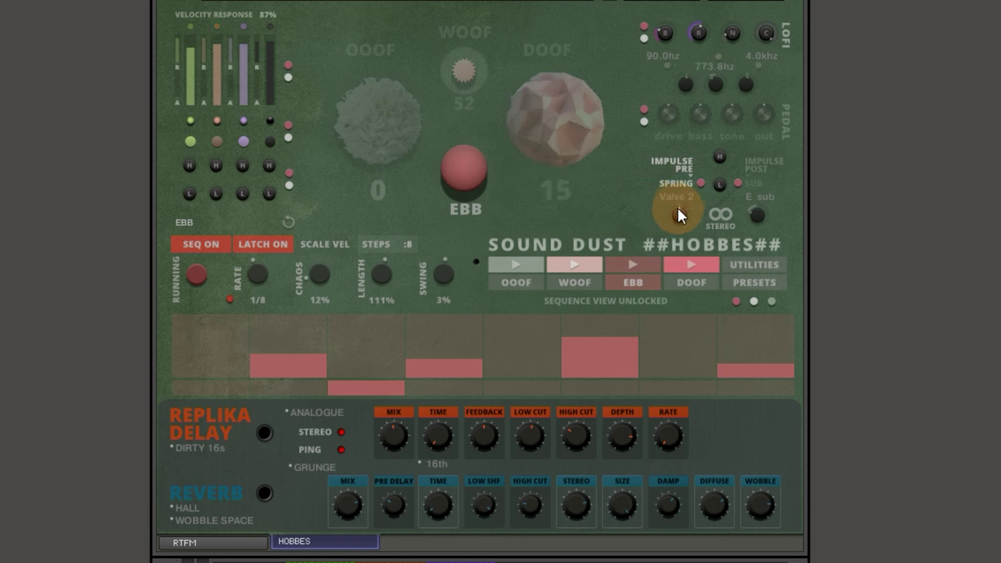
{"action": "left_click", "coordinate": [680, 197]}
{"action": "left_click", "coordinate": [672, 262]}
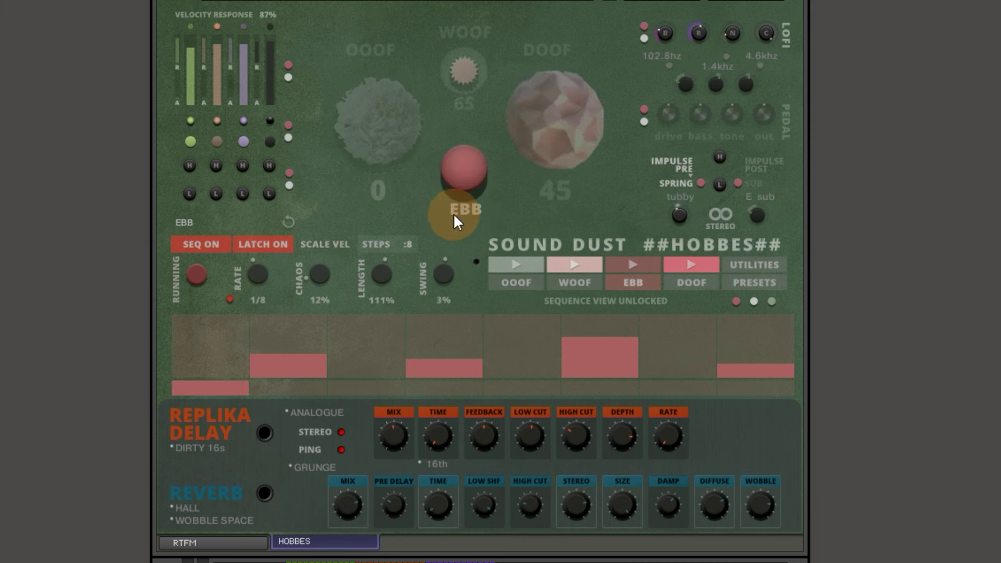
Bypass EBB, Impulse Pre and LOFI, and toggle the PEDAL effect.
{"action": "left_click", "coordinate": [466, 209]}
{"action": "left_click", "coordinate": [689, 165]}
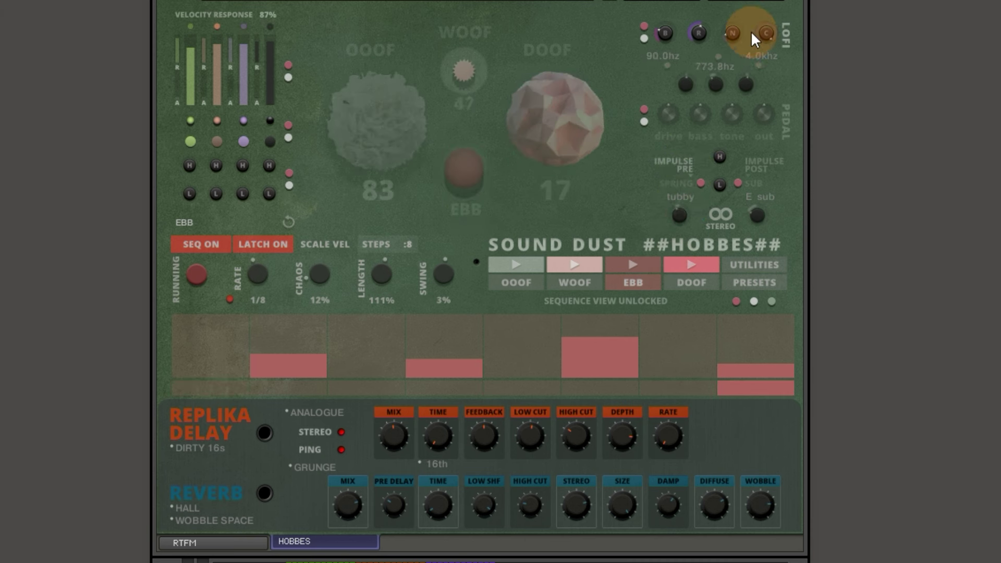
{"action": "left_click", "coordinate": [784, 36]}
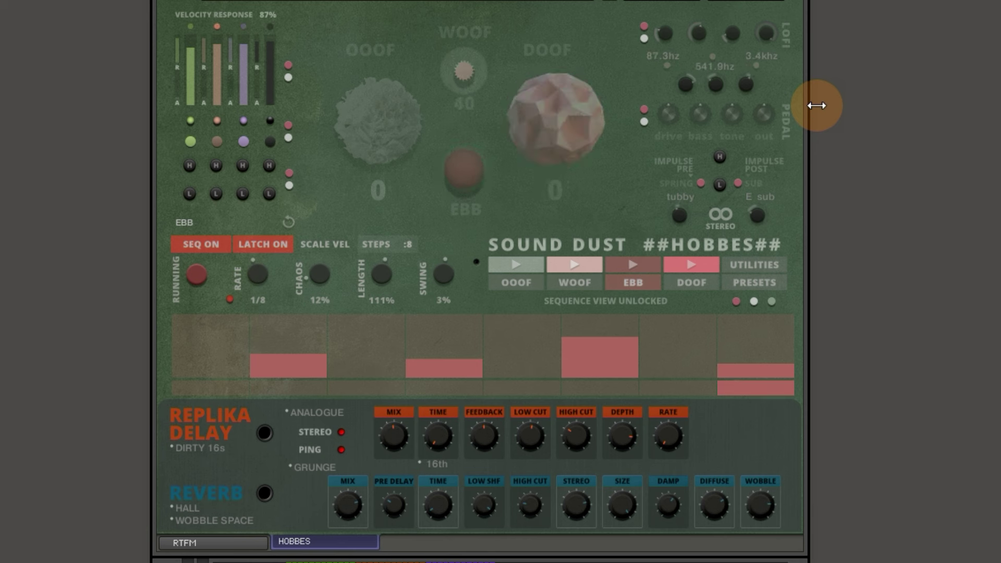
{"action": "left_click", "coordinate": [800, 110]}
{"action": "left_click", "coordinate": [786, 122]}
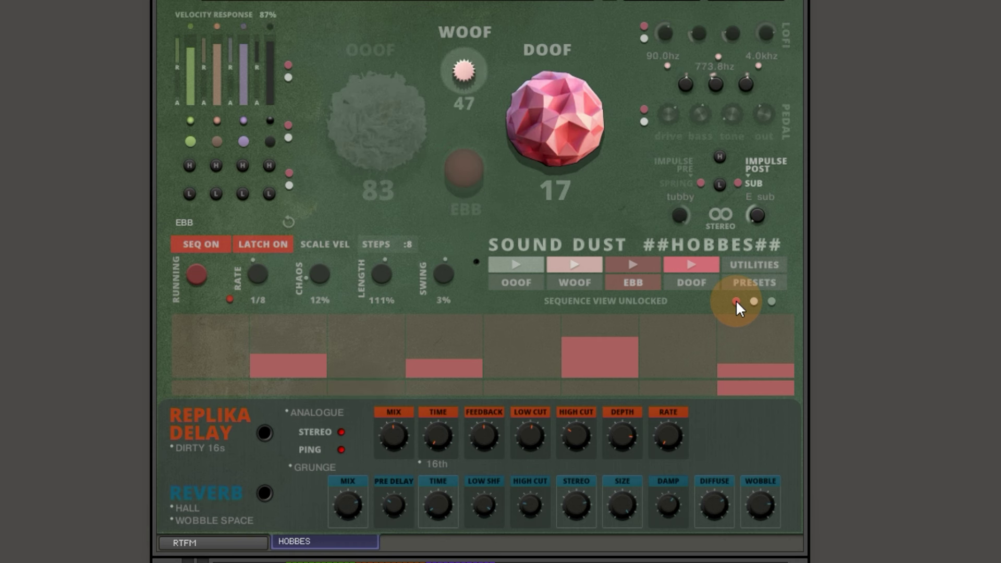
Randomise the on/off states of all effects, switch every effect off, and switch them all back on.
{"action": "left_click", "coordinate": [736, 301]}
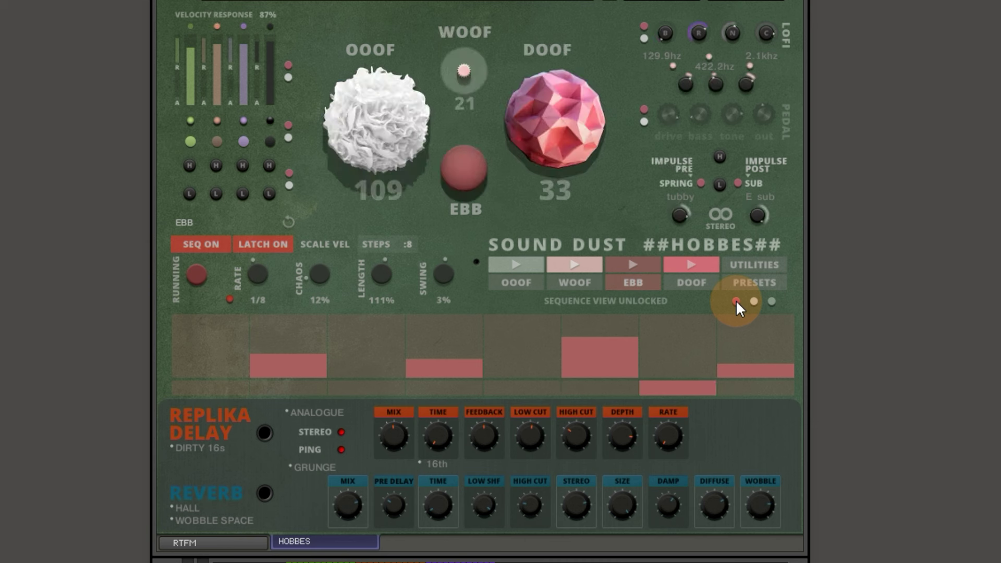
{"action": "left_click", "coordinate": [754, 301]}
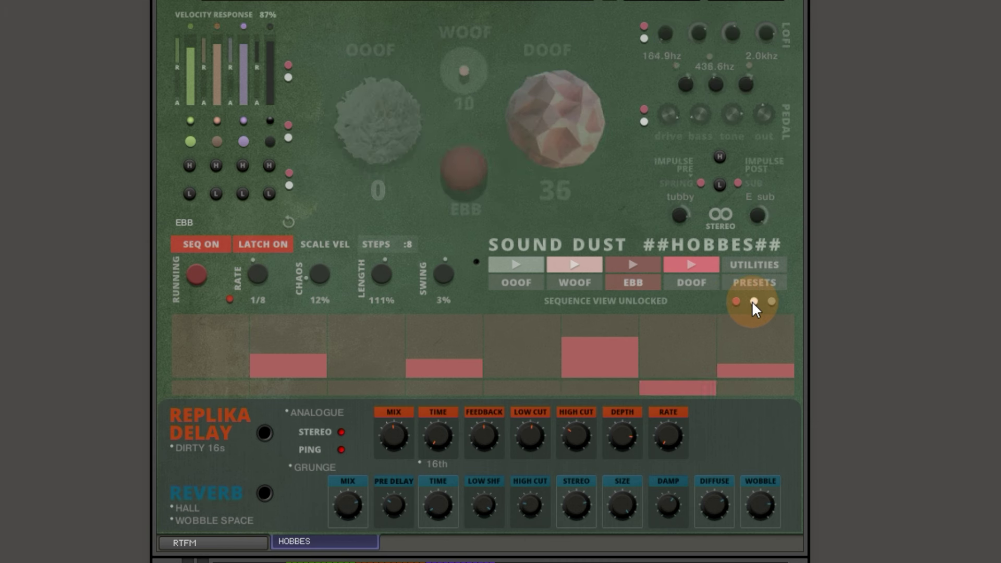
{"action": "left_click", "coordinate": [772, 302]}
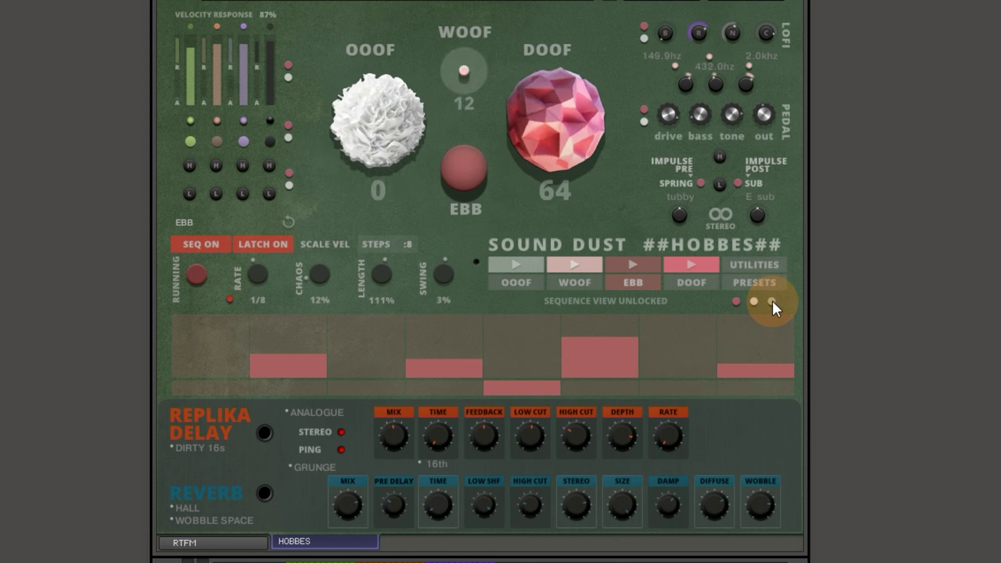
Randomise the on/off states of all effects twice and finish with every effect switched off.
{"action": "left_click", "coordinate": [737, 302]}
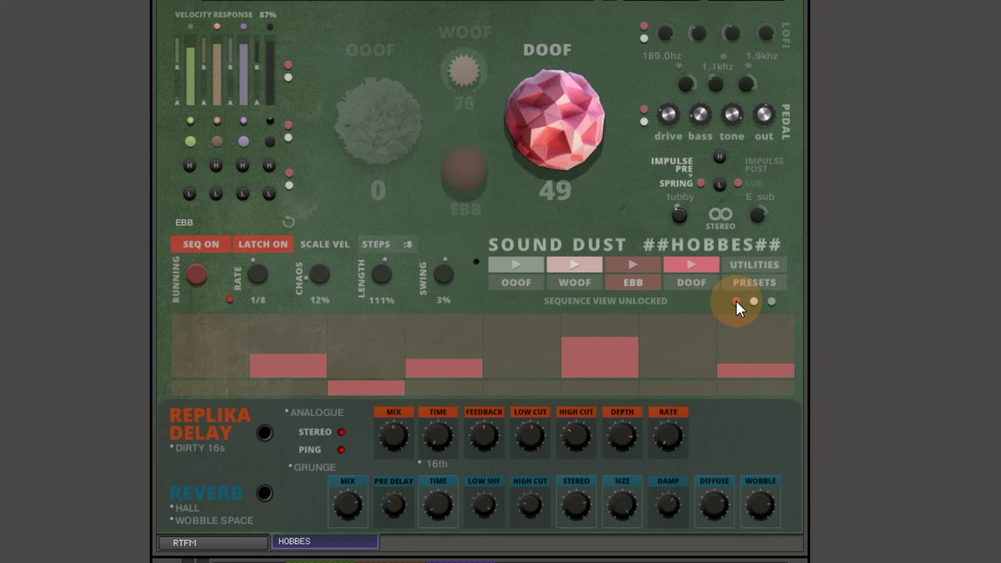
{"action": "left_click", "coordinate": [736, 301]}
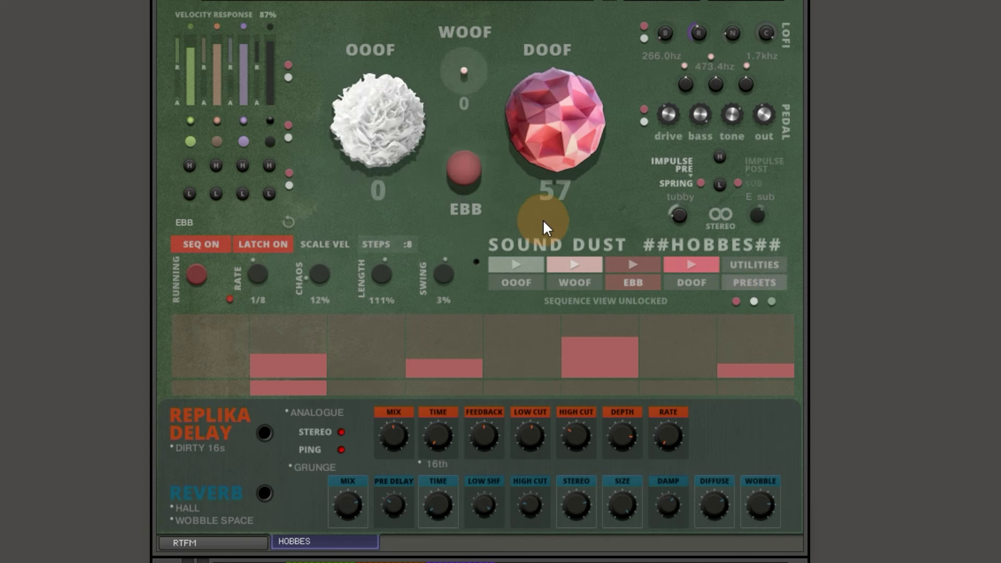
{"action": "left_click", "coordinate": [754, 301]}
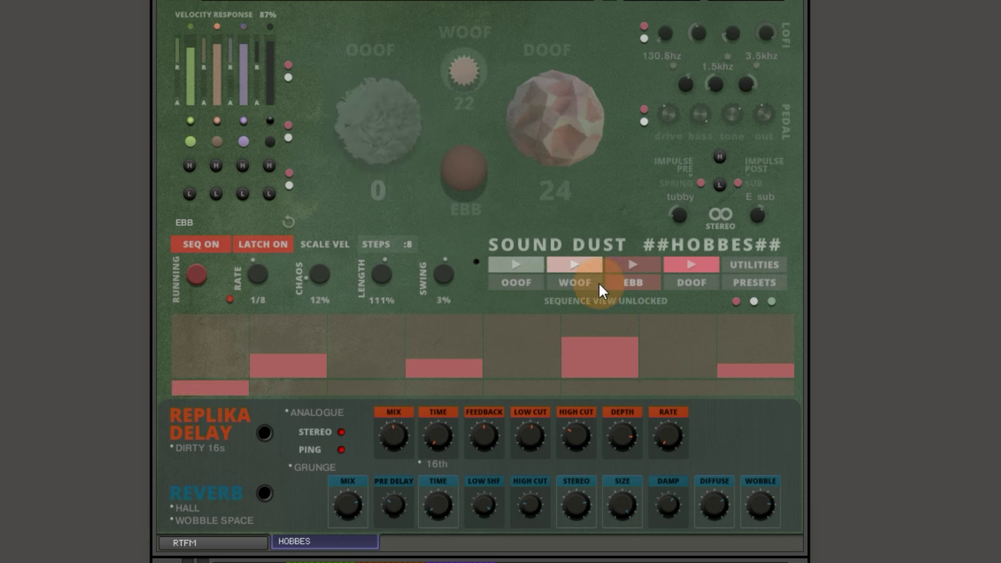
Stop the OOOF, WOOF, EBB and DOOF modulation sequences.
{"action": "left_click", "coordinate": [629, 261]}
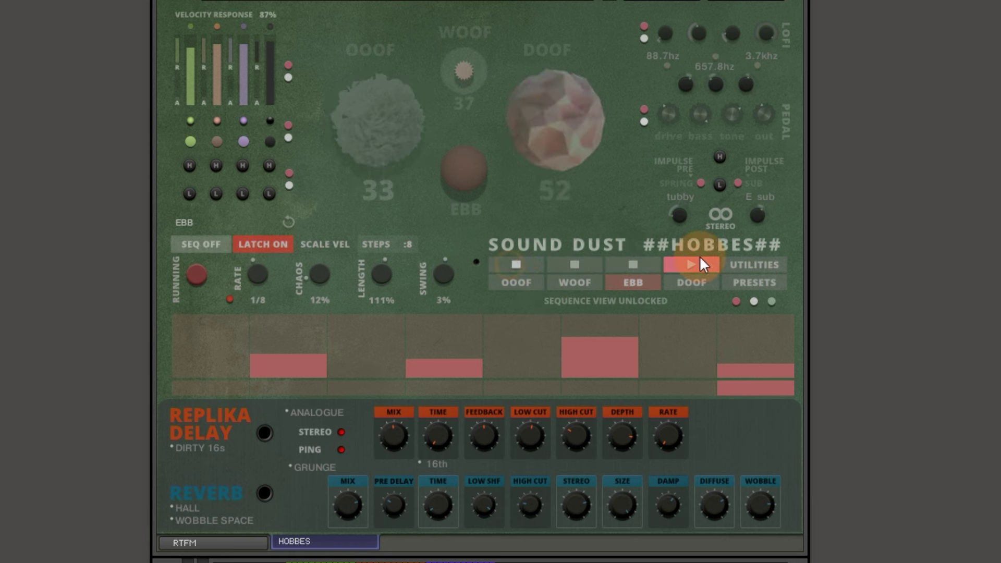
{"action": "left_click", "coordinate": [681, 264]}
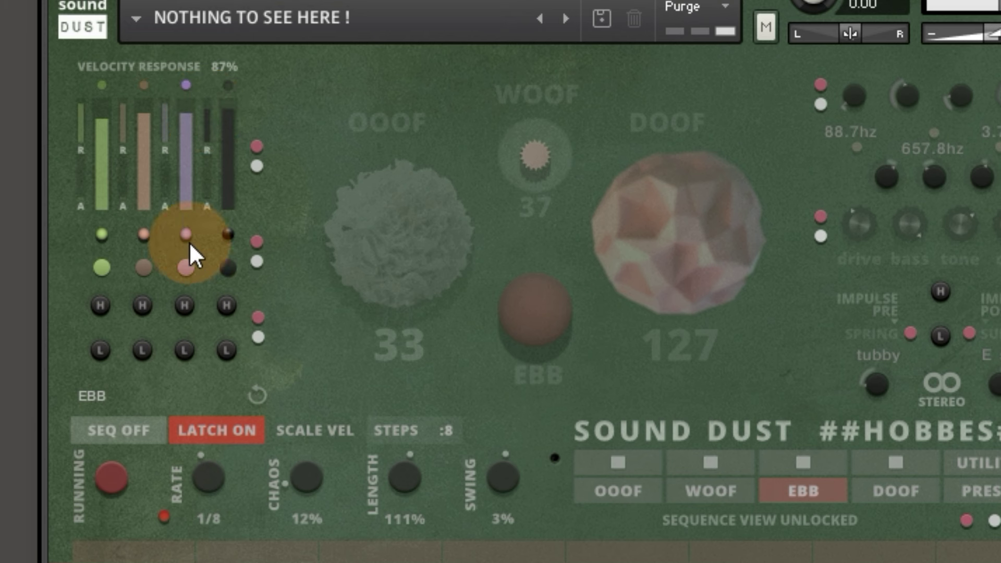
{"action": "left_click", "coordinate": [216, 118]}
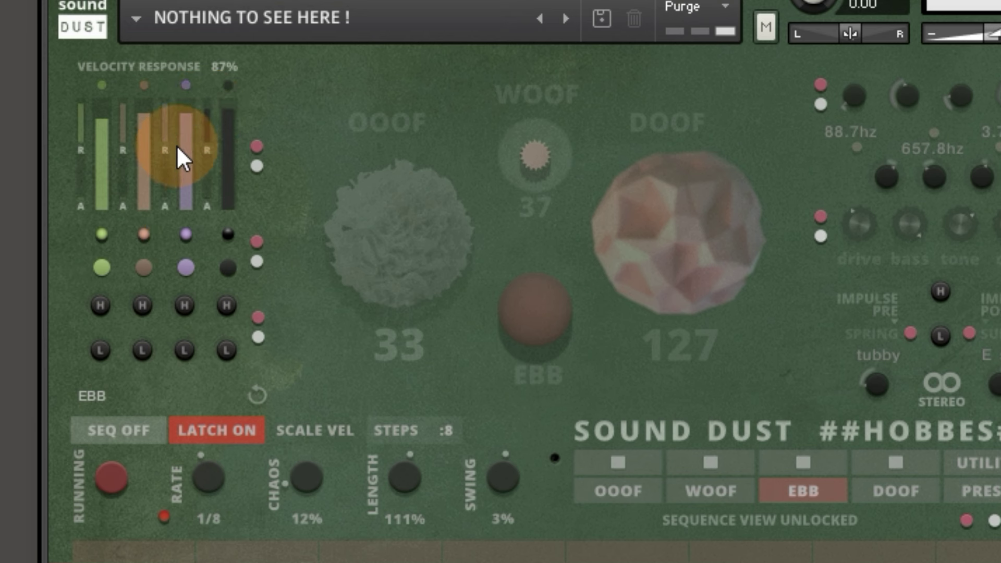
{"action": "left_click", "coordinate": [116, 156]}
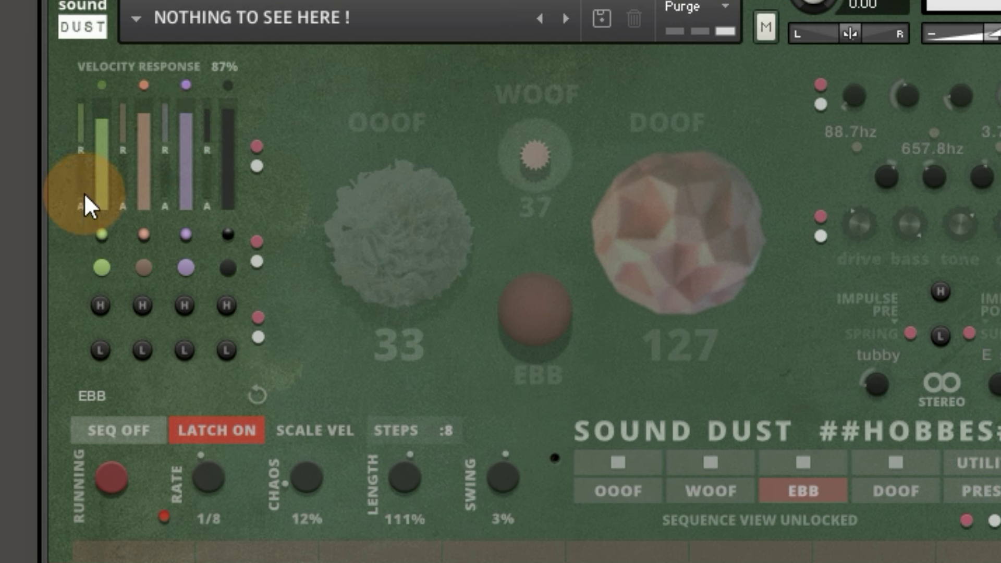
{"action": "left_click", "coordinate": [325, 181]}
{"action": "left_click", "coordinate": [242, 150]}
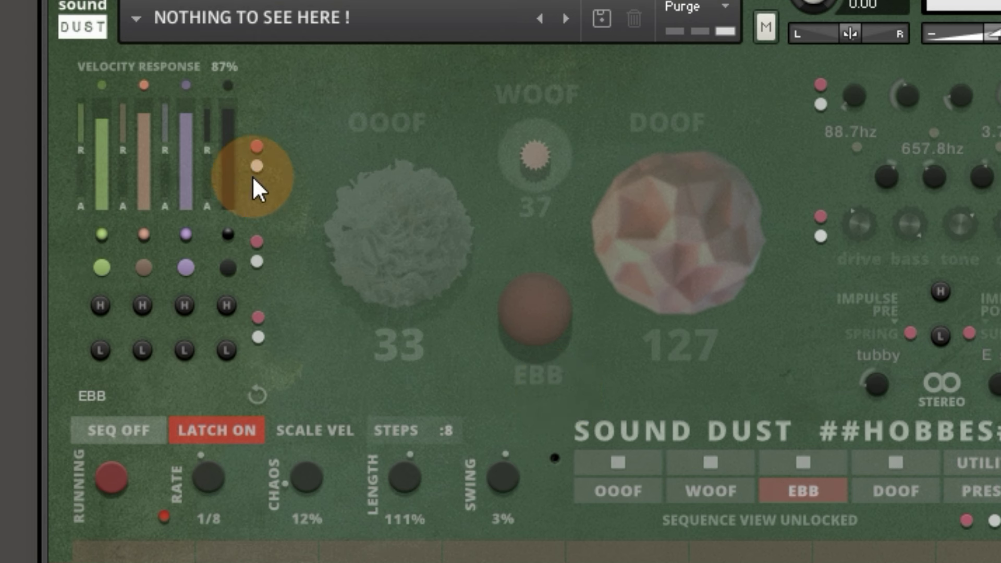
{"action": "left_click", "coordinate": [257, 146]}
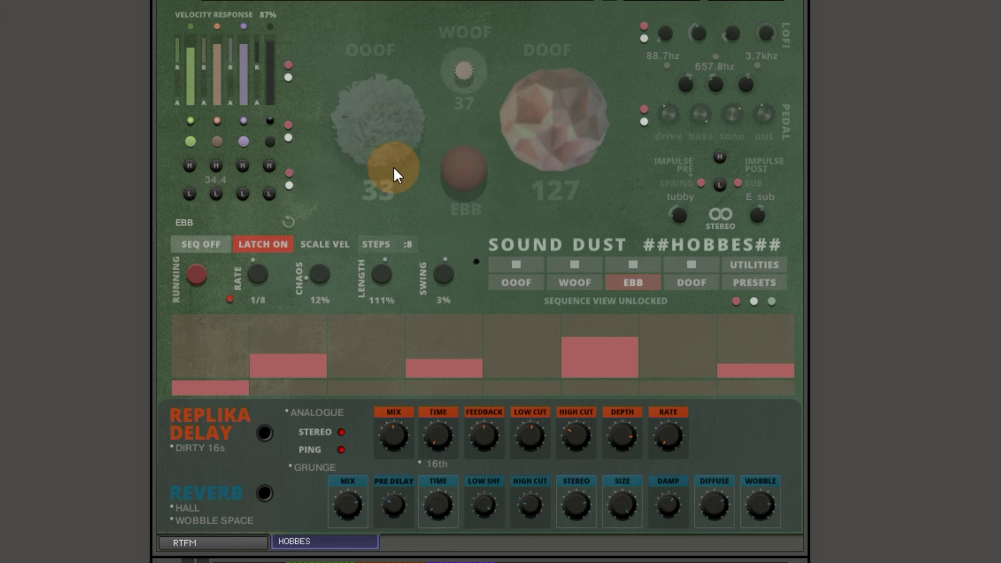
Cycle the sequencer display through the HYBRID ACOUSTIC KICK, BUZZY and 909 HYBRID SNARE parts.
{"action": "left_click", "coordinate": [293, 220]}
{"action": "left_click", "coordinate": [292, 221]}
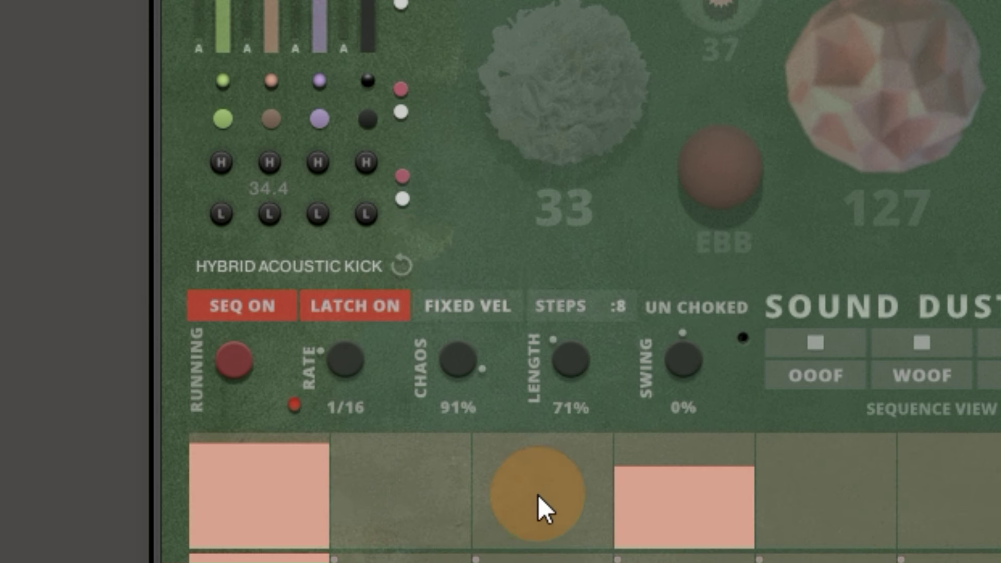
{"action": "left_click", "coordinate": [539, 493]}
{"action": "left_click", "coordinate": [405, 262]}
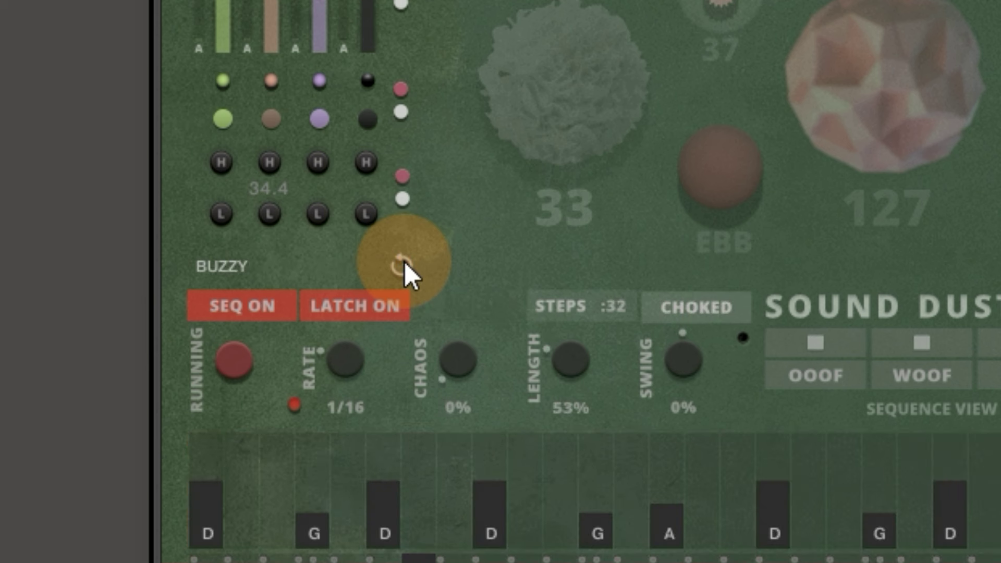
{"action": "left_click", "coordinate": [405, 262]}
{"action": "left_click", "coordinate": [599, 557]}
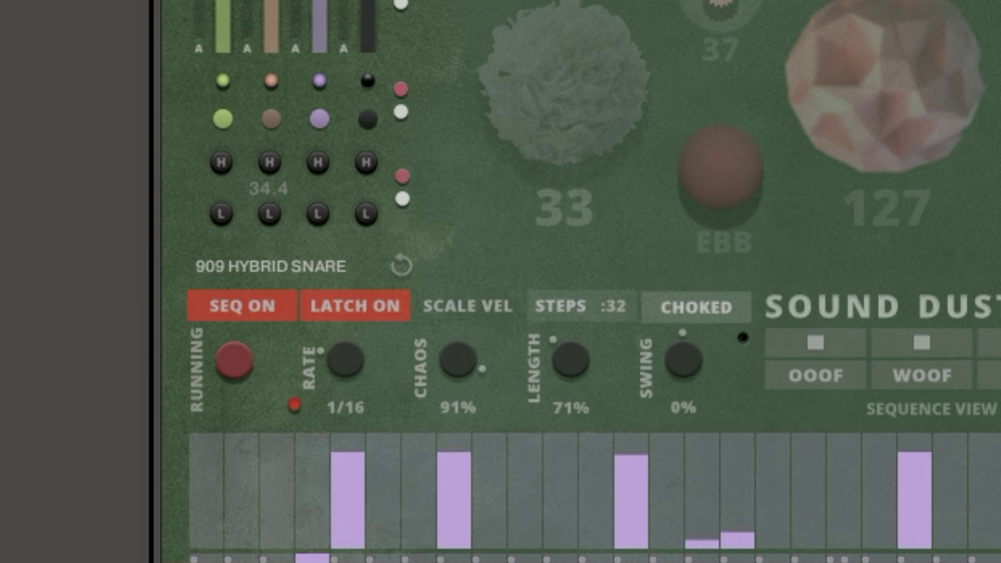
Load the first SNARE - MEMPHIS preset into the 909 HYBRID SNARE sequence, and turn off its sequencer and latch.
{"action": "left_click", "coordinate": [848, 186]}
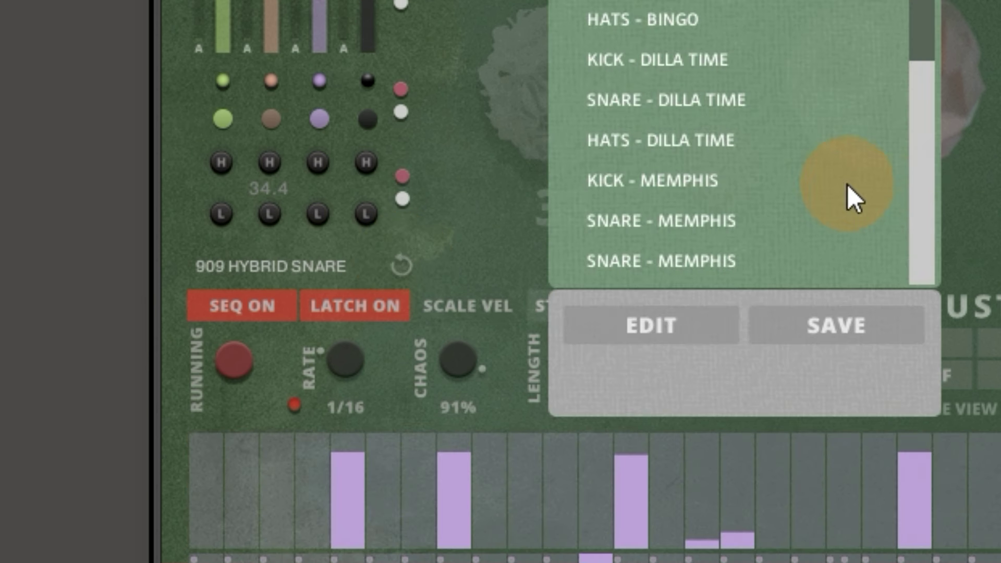
{"action": "left_click", "coordinate": [702, 218]}
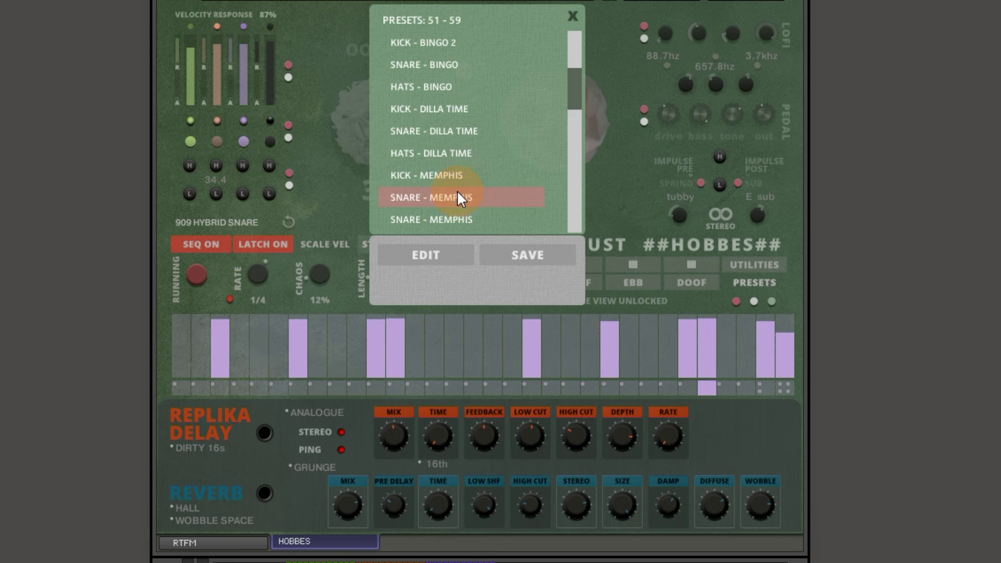
{"action": "left_click", "coordinate": [573, 17]}
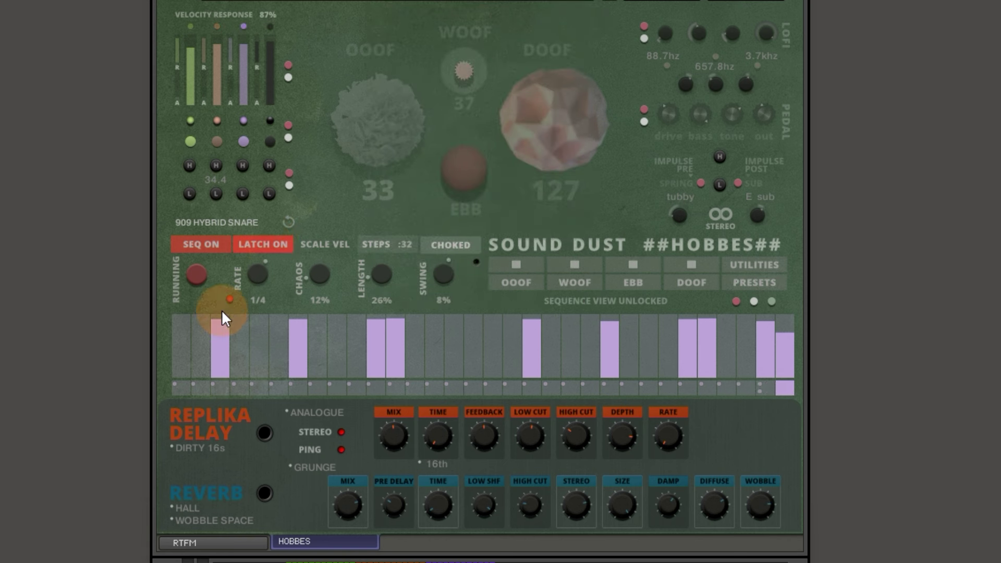
{"action": "left_click", "coordinate": [276, 243]}
{"action": "left_click", "coordinate": [209, 247]}
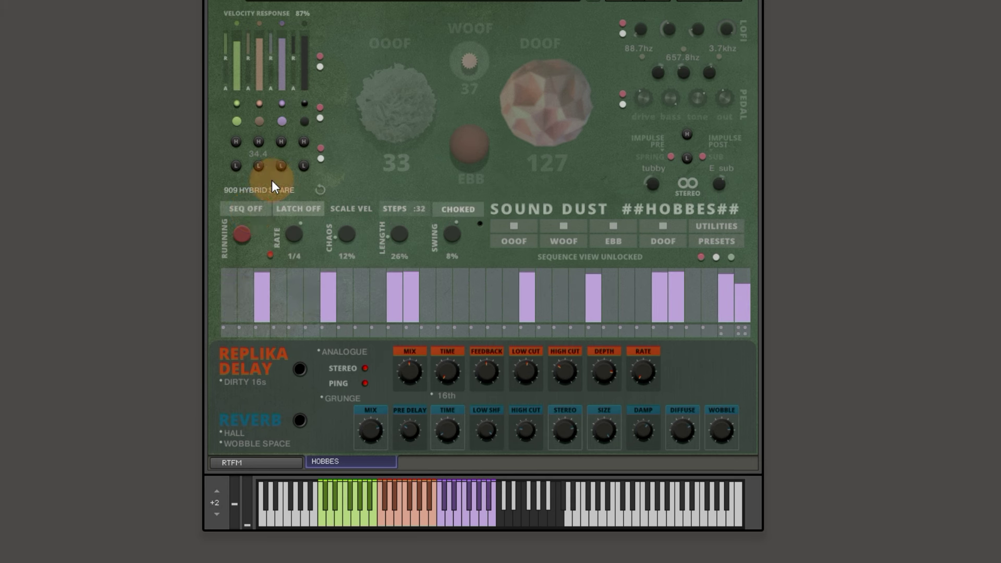
Enable the OOOF and DOOF effects and start the OOOF, WOOF, EBB and DOOF modulation sequences.
{"action": "left_click", "coordinate": [390, 45]}
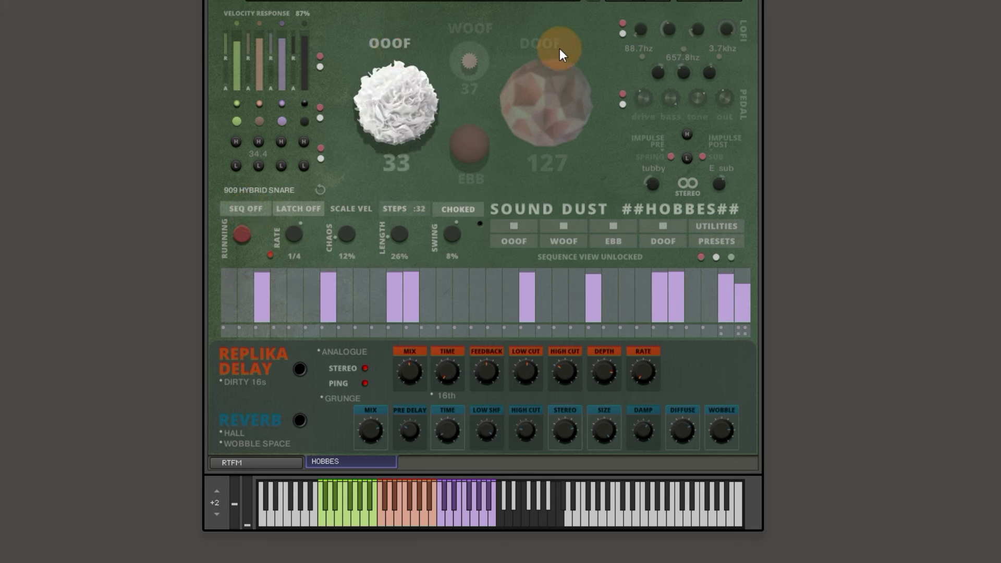
{"action": "left_click", "coordinate": [559, 49]}
{"action": "left_click", "coordinate": [615, 227]}
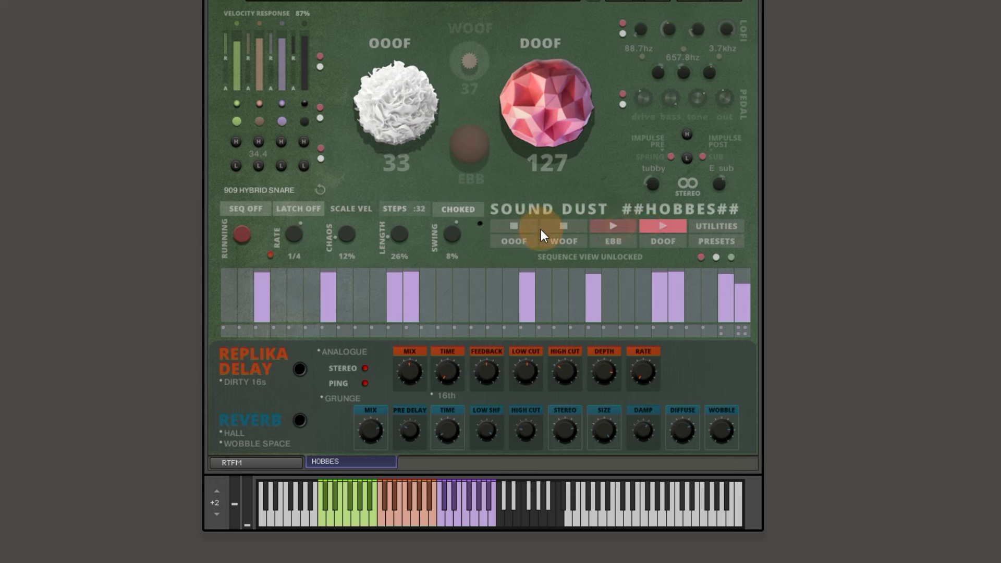
{"action": "left_click", "coordinate": [540, 230]}
{"action": "left_click", "coordinate": [522, 234]}
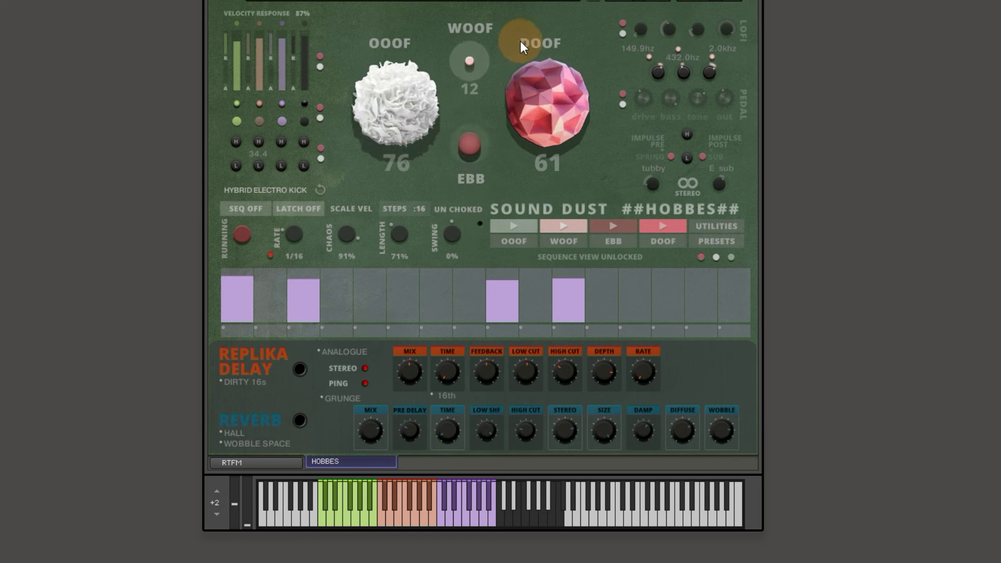
Bypass the WOOF effect and play a key in the green zone of the keyboard.
{"action": "left_click", "coordinate": [484, 27]}
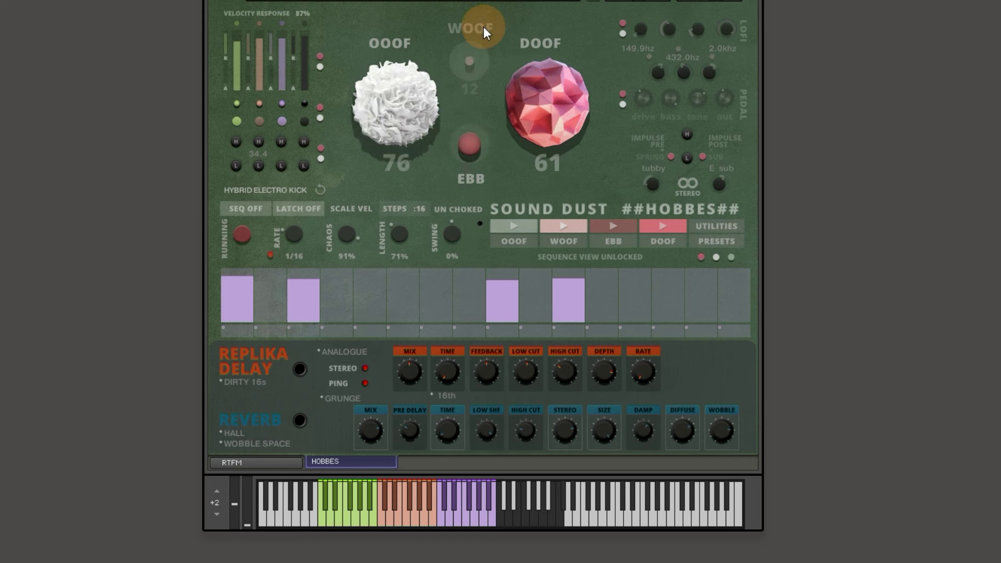
{"action": "left_click", "coordinate": [454, 225]}
{"action": "left_click", "coordinate": [374, 504]}
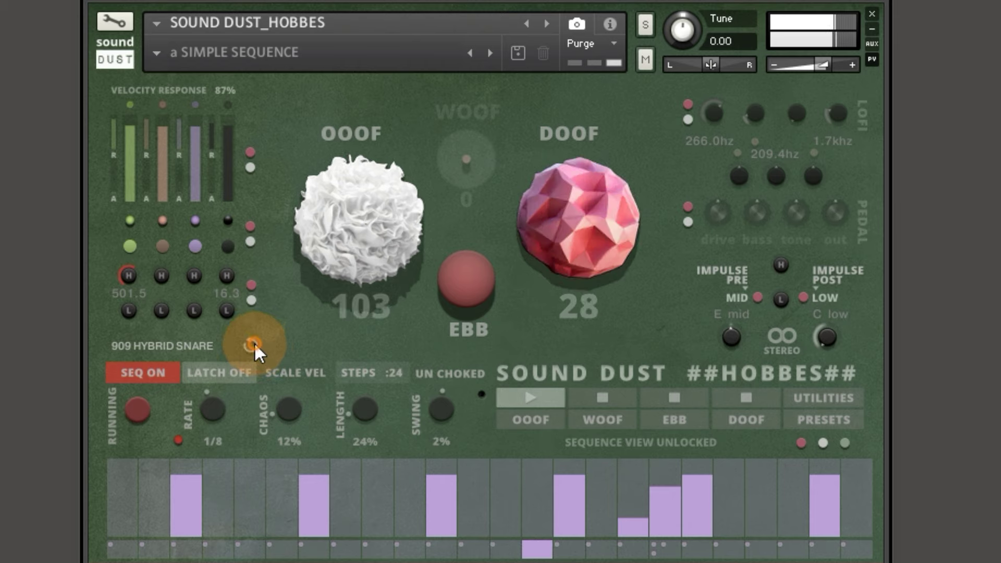
Step the sequencer display through the RECORD CRACKLE and HYBRID ACOUSTIC KICK parts, and show the OOOF sequence.
{"action": "left_click", "coordinate": [332, 189]}
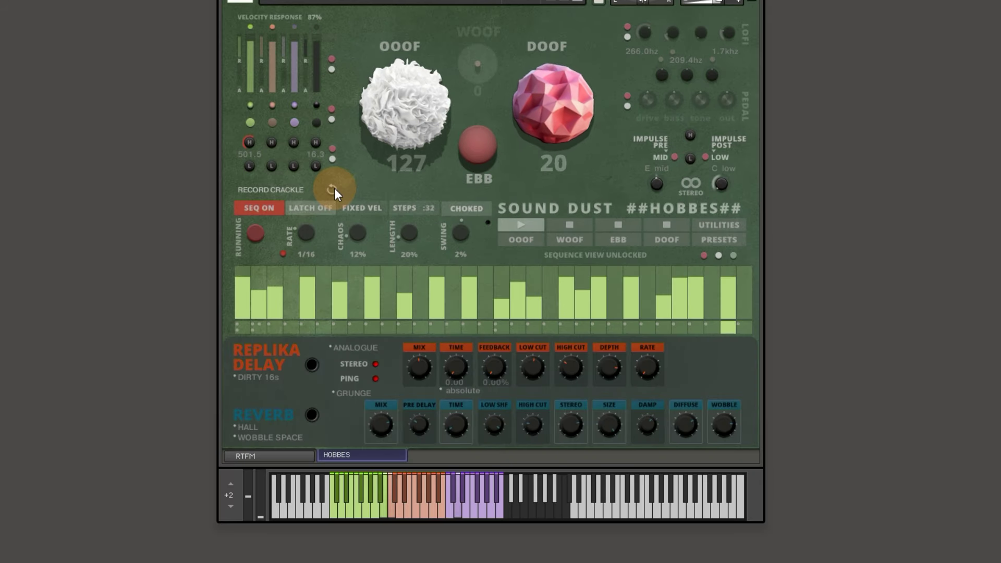
{"action": "left_click", "coordinate": [332, 189]}
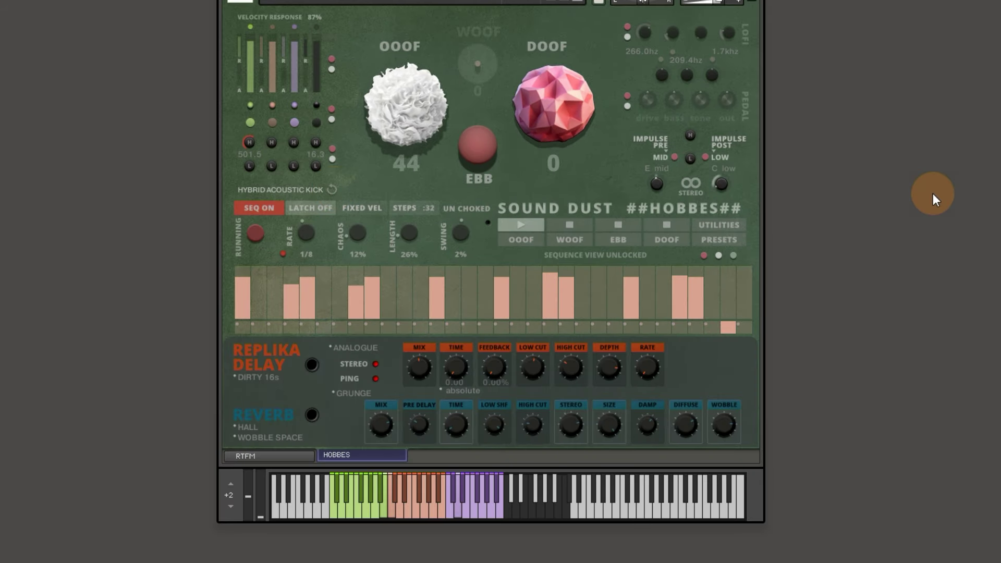
{"action": "left_click", "coordinate": [519, 241]}
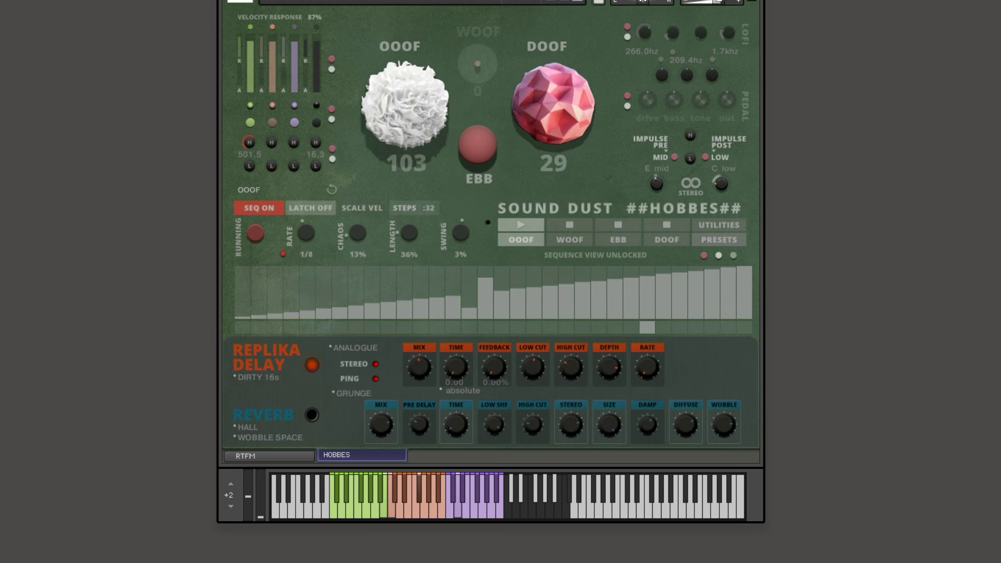
Start the EBB modulation sequence, show its steps, and return to the OOOF sequence.
{"action": "left_click", "coordinate": [802, 256]}
{"action": "left_click", "coordinate": [633, 238]}
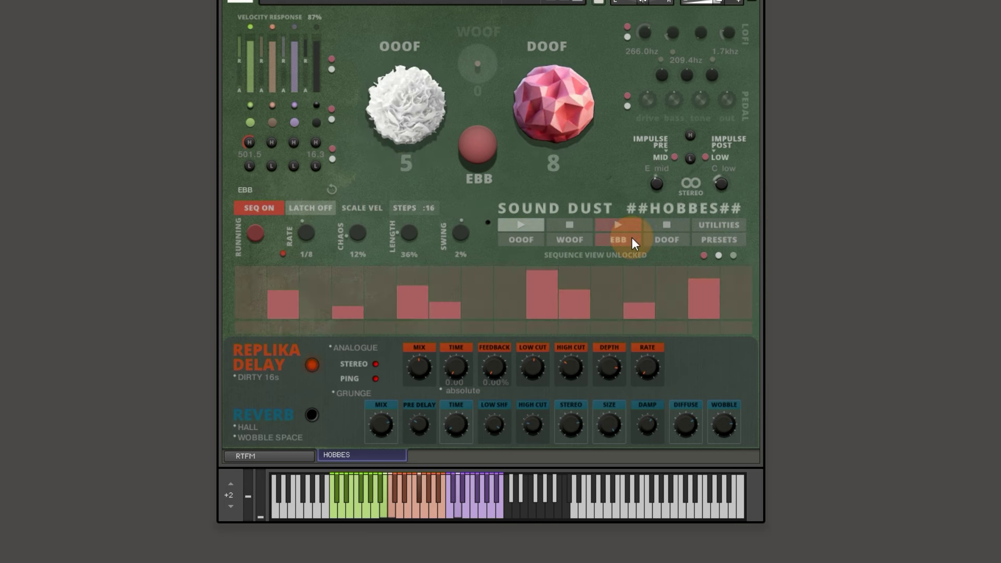
{"action": "left_click", "coordinate": [532, 277]}
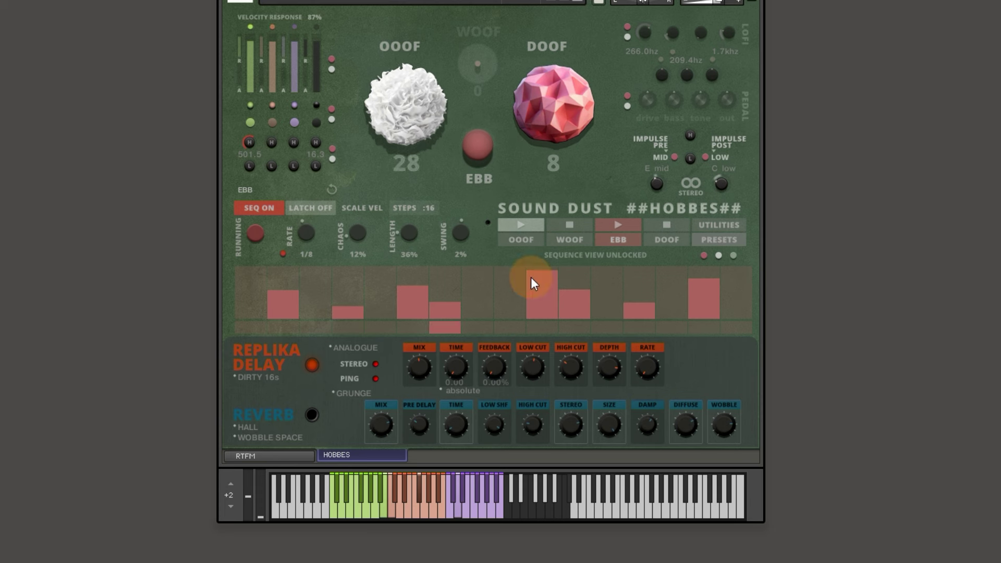
{"action": "left_click", "coordinate": [522, 240]}
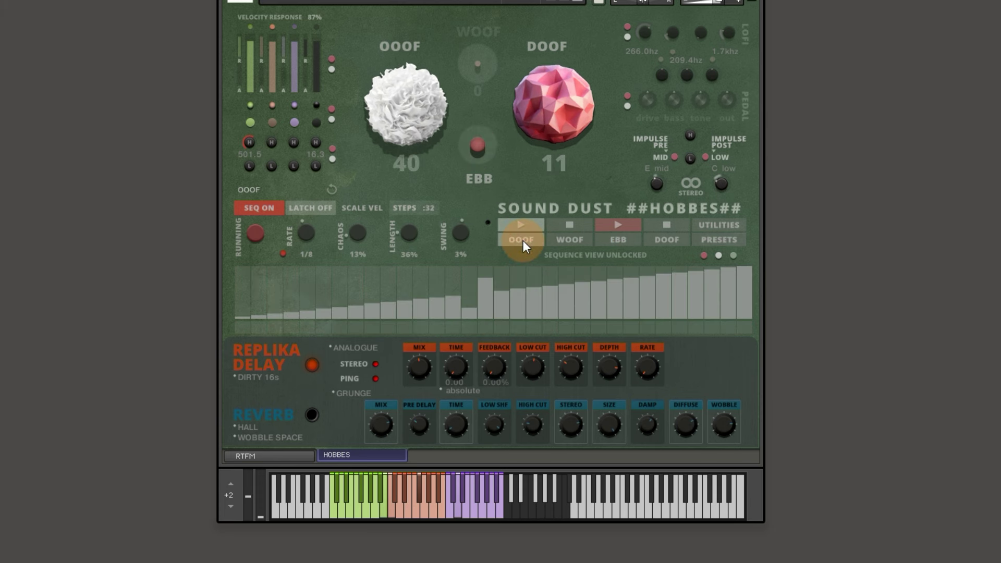
Cycle the sequencer display through the RUBBERY, RECORD CRACKLE, HYBRID ACOUSTIC KICK and ACOUSTIC HAT 1 parts.
{"action": "left_click", "coordinate": [331, 190]}
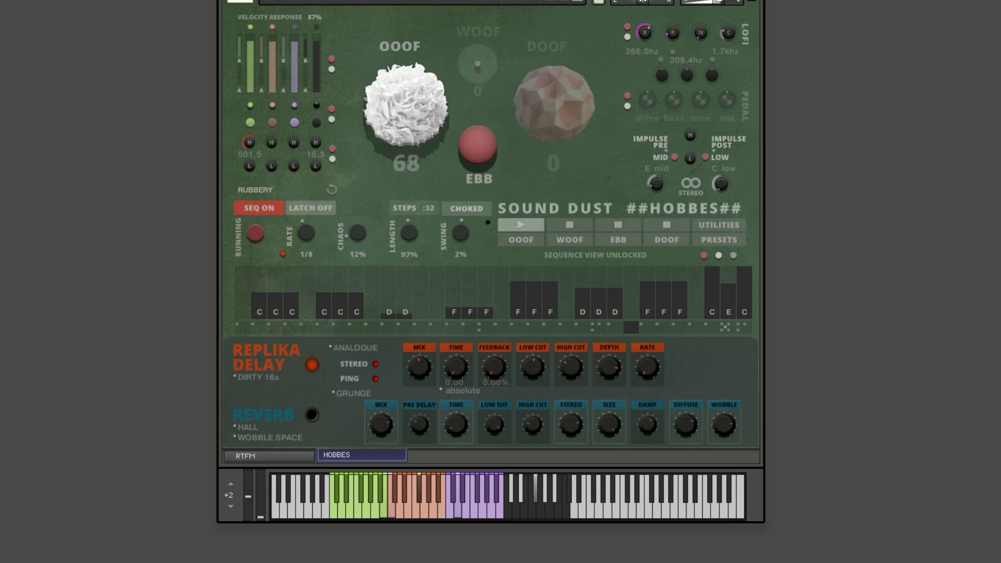
{"action": "left_click", "coordinate": [331, 188]}
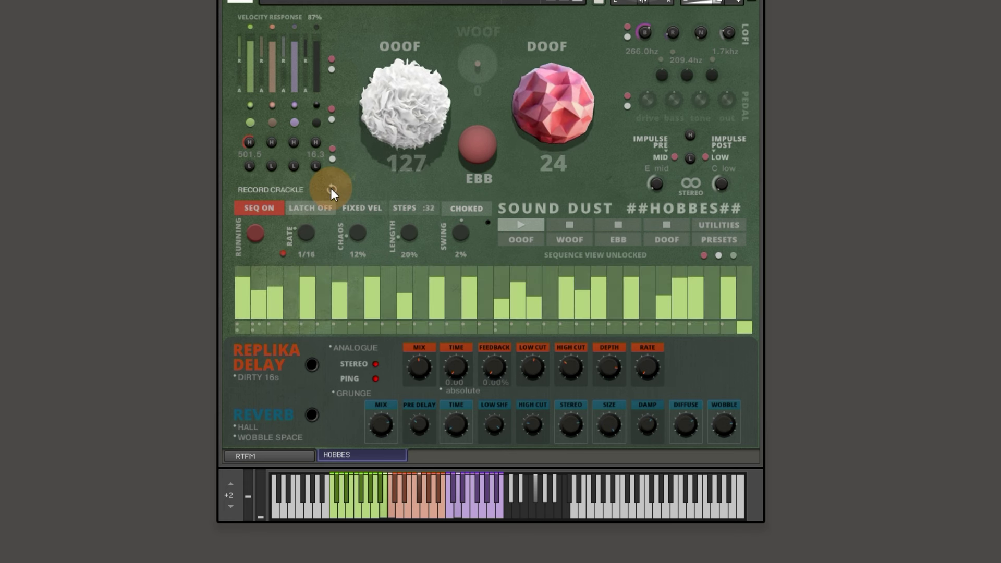
{"action": "left_click", "coordinate": [331, 189]}
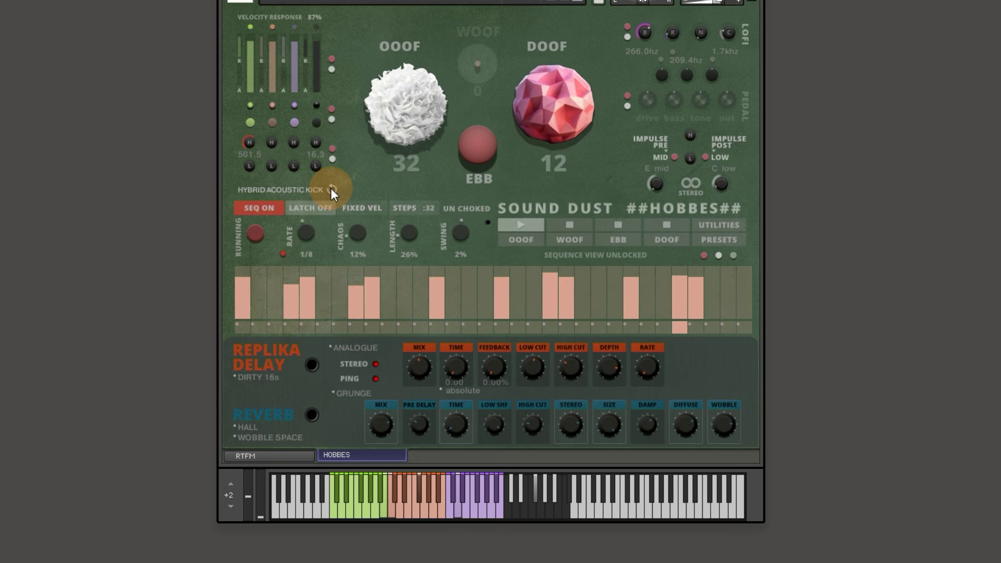
{"action": "left_click", "coordinate": [330, 188]}
{"action": "left_click", "coordinate": [330, 189]}
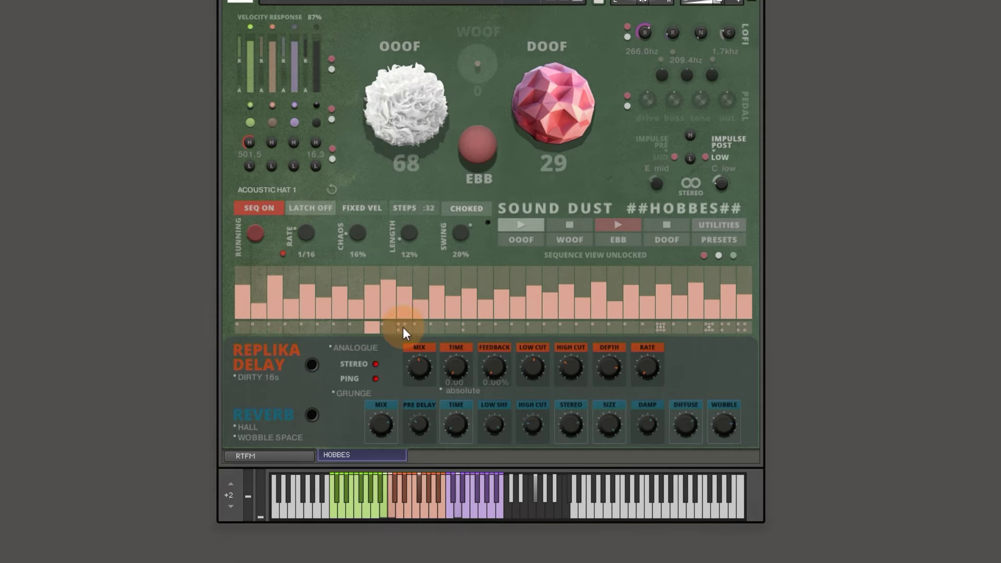
Switch the sequencer display between the RUBBERY and STRINGY bass parts.
{"action": "left_click", "coordinate": [333, 188]}
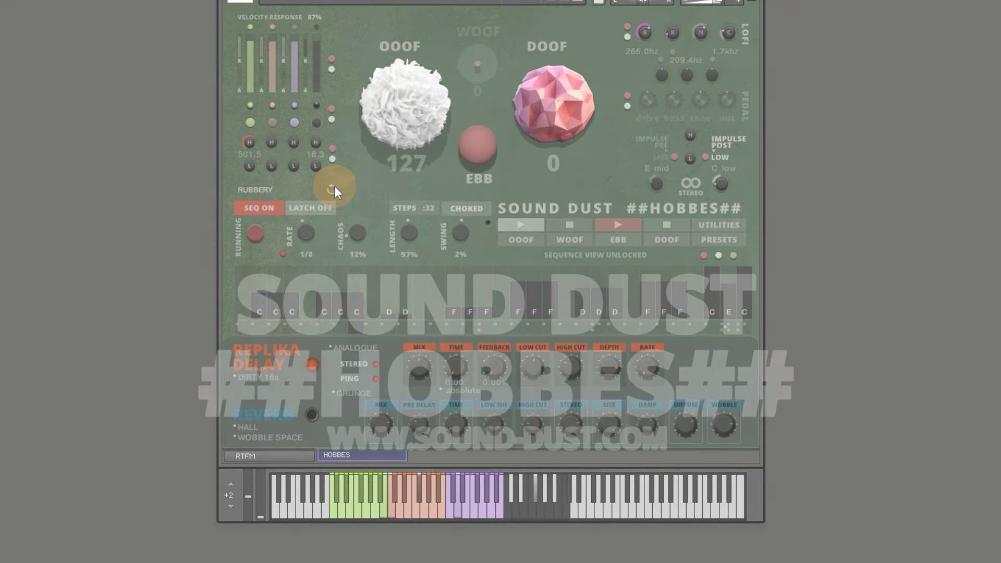
{"action": "left_click", "coordinate": [334, 188]}
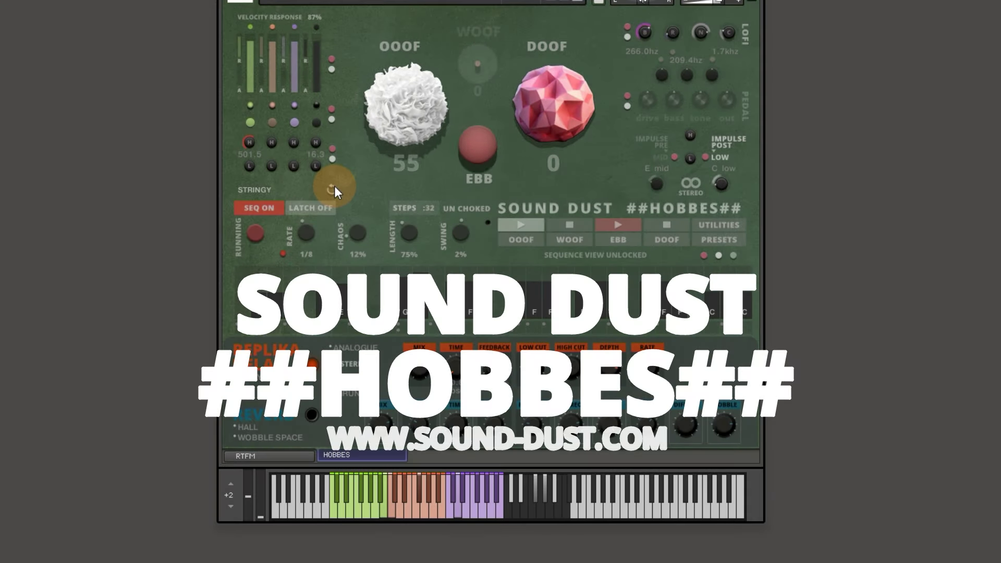
{"action": "left_click", "coordinate": [334, 187]}
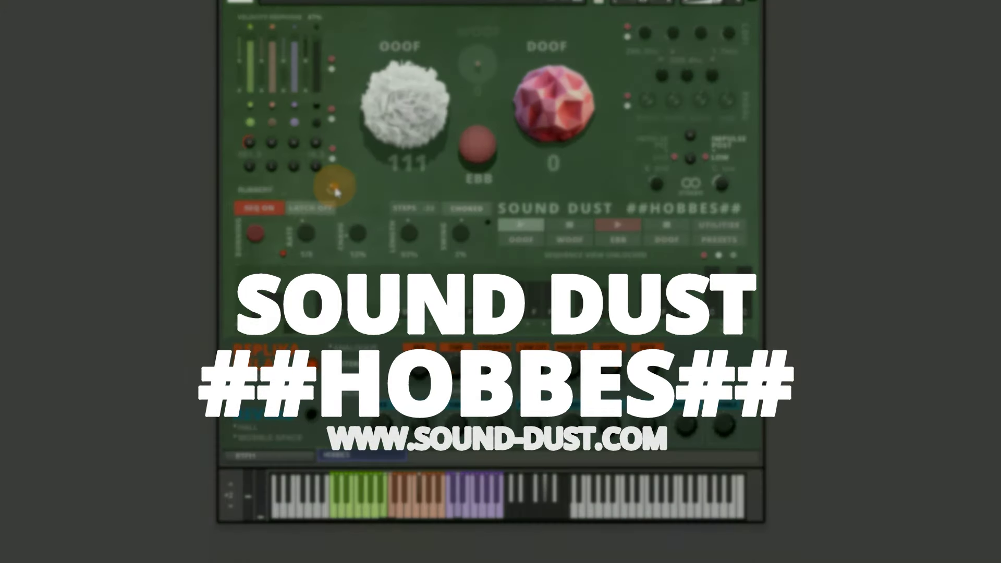
{"action": "left_click", "coordinate": [334, 188]}
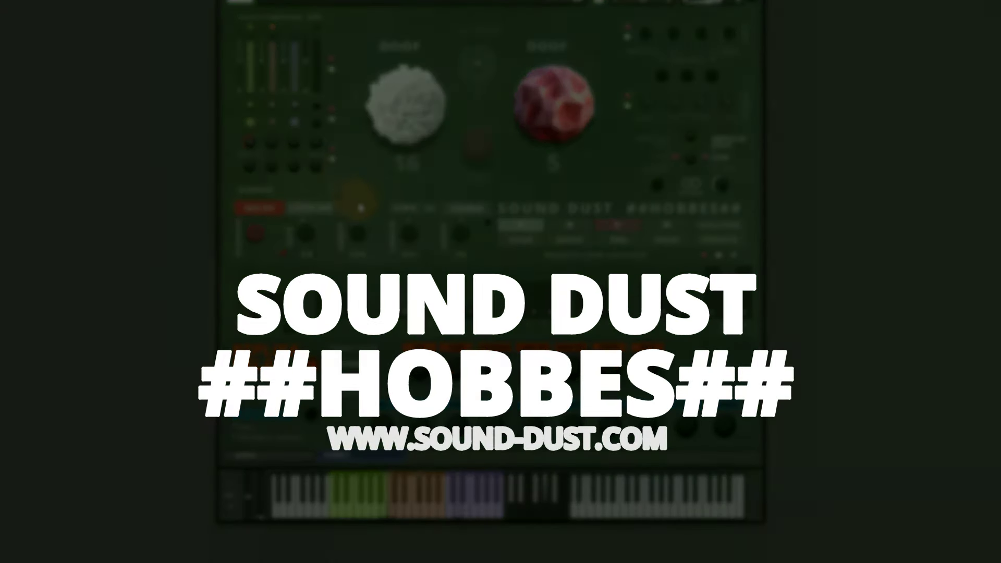